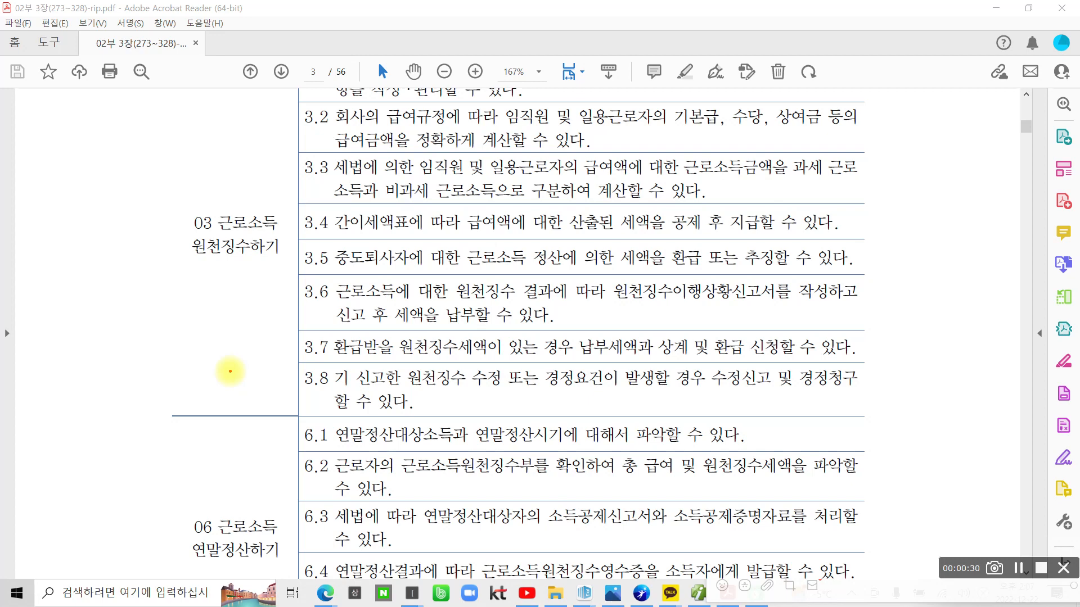
Circle and tick the 03 and 06 근로소득 units in red ink, then erase the marks
drag(251, 251, 289, 231)
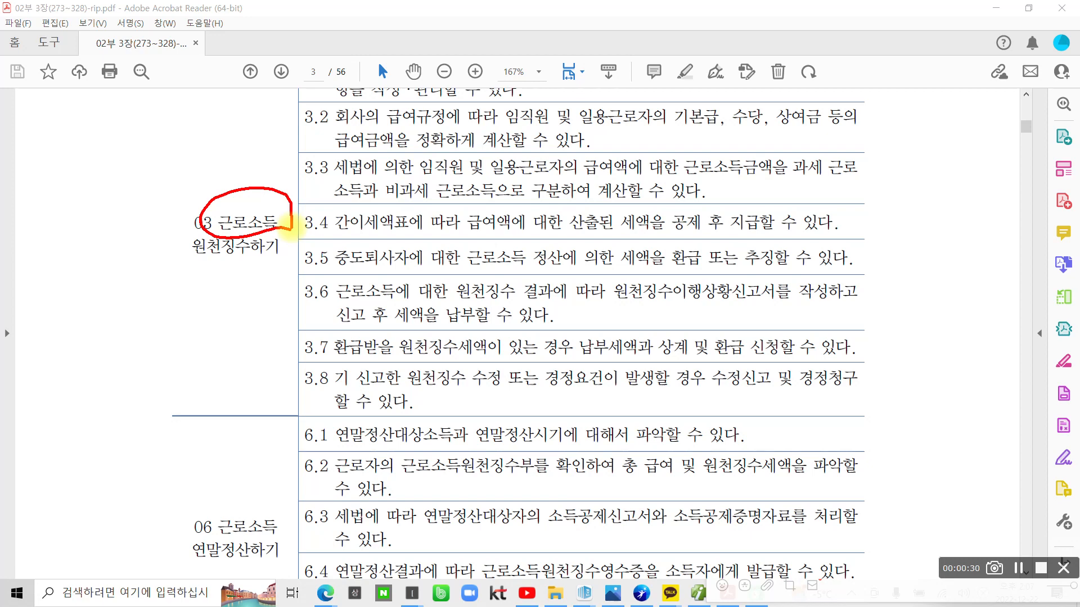
drag(140, 239, 181, 239)
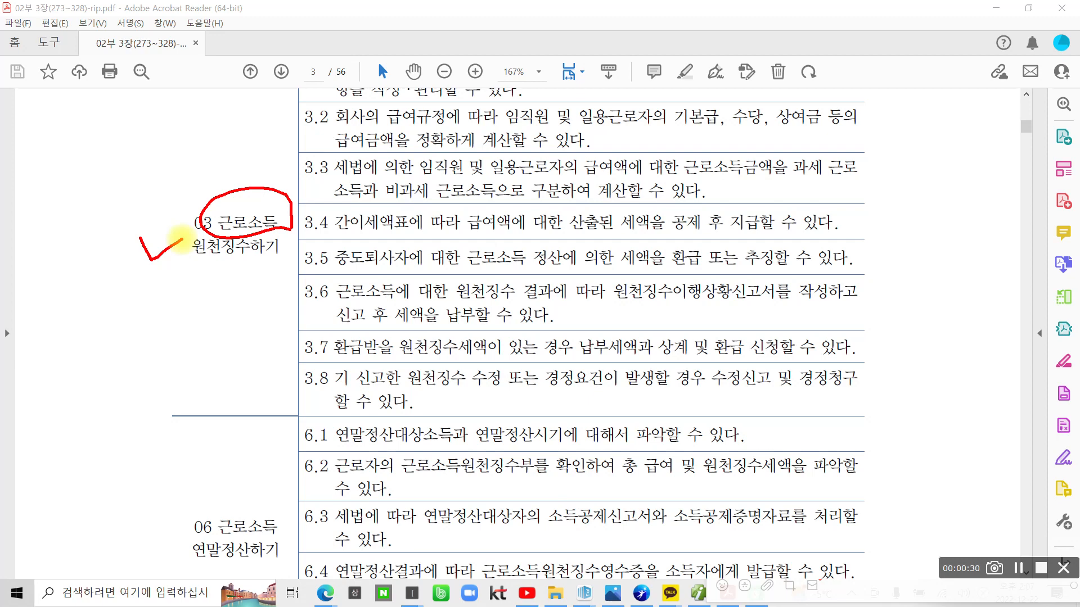
mouse_move(145, 500)
mouse_down()
mouse_move(155, 526)
mouse_move(176, 509)
mouse_move(250, 493)
mouse_move(275, 554)
mouse_up()
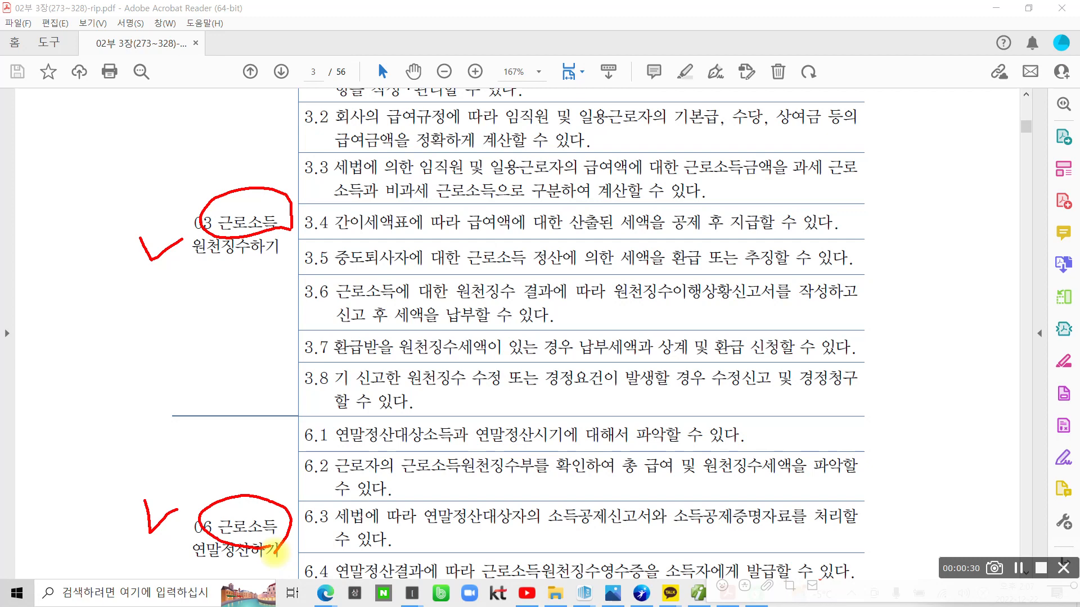
key(Escape)
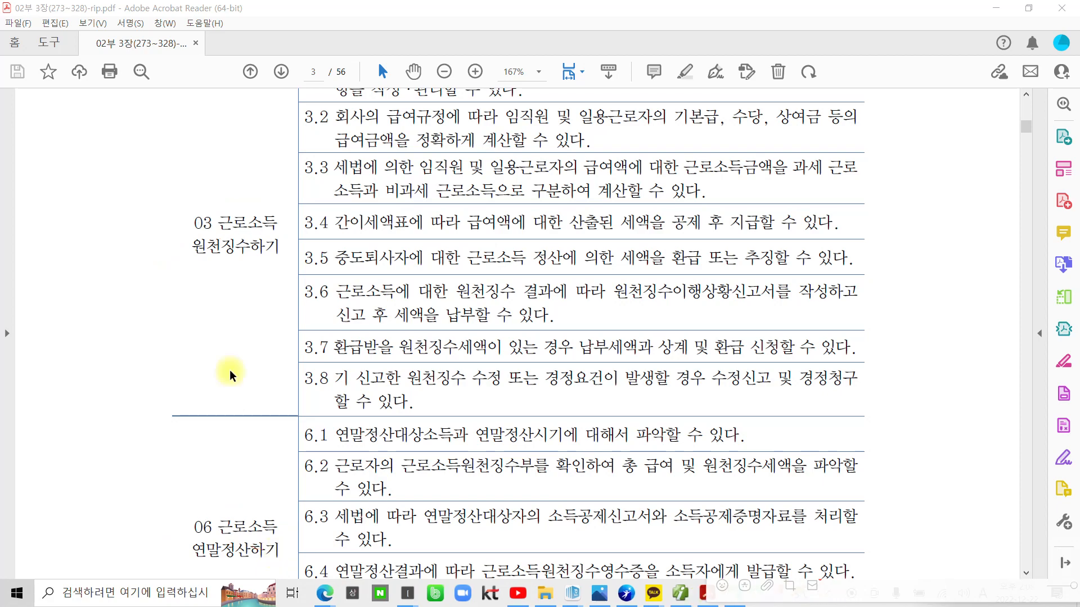
Scroll past page 3 to the 필요 지식 paragraph on page 4
scroll(401, 367, down, 3)
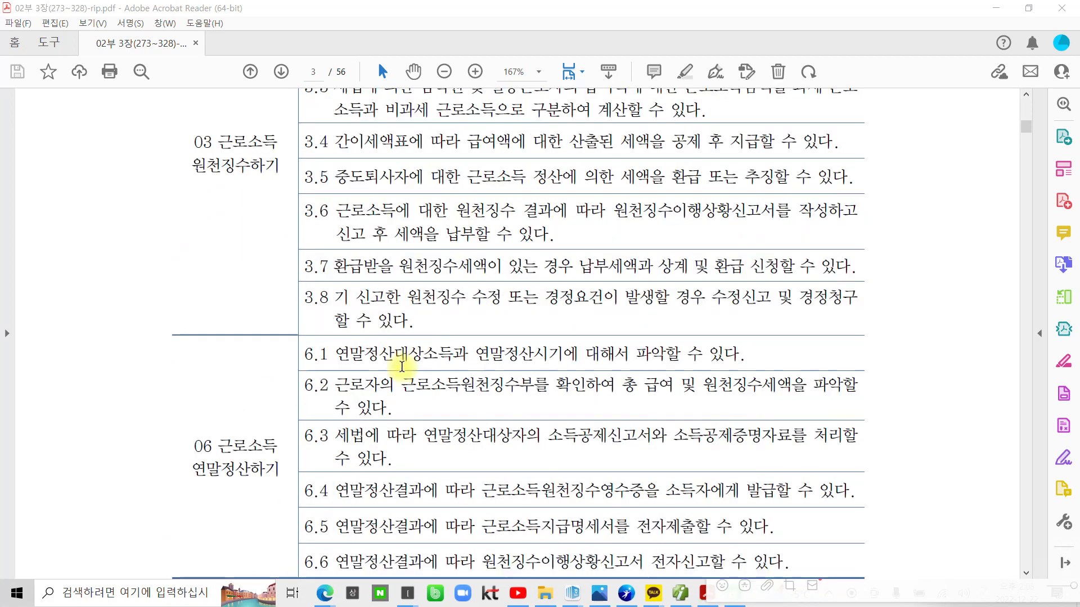
scroll(401, 367, down, 4)
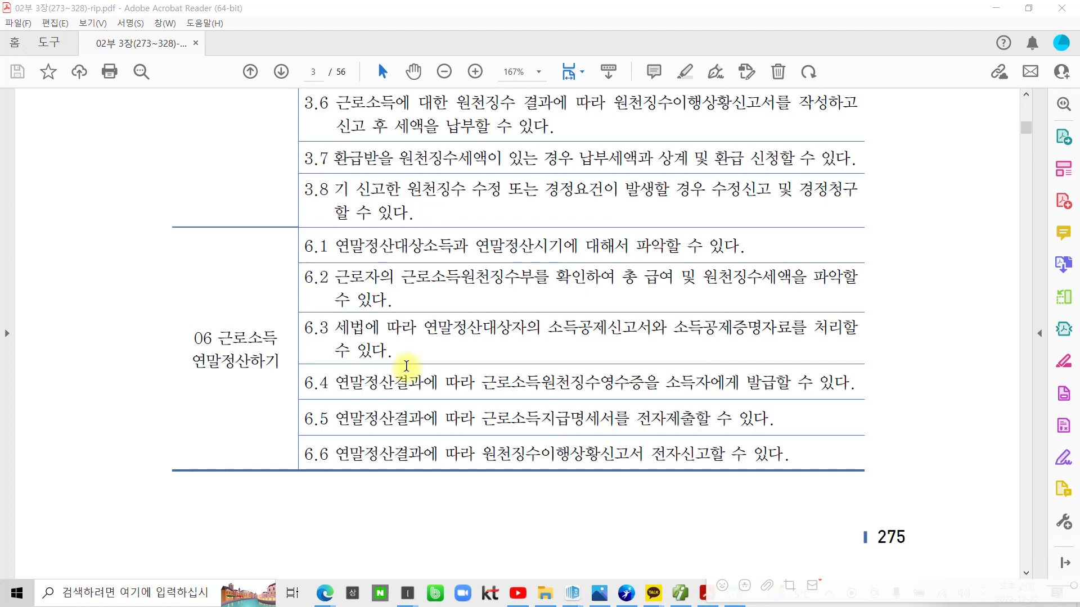
scroll(406, 366, down, 15)
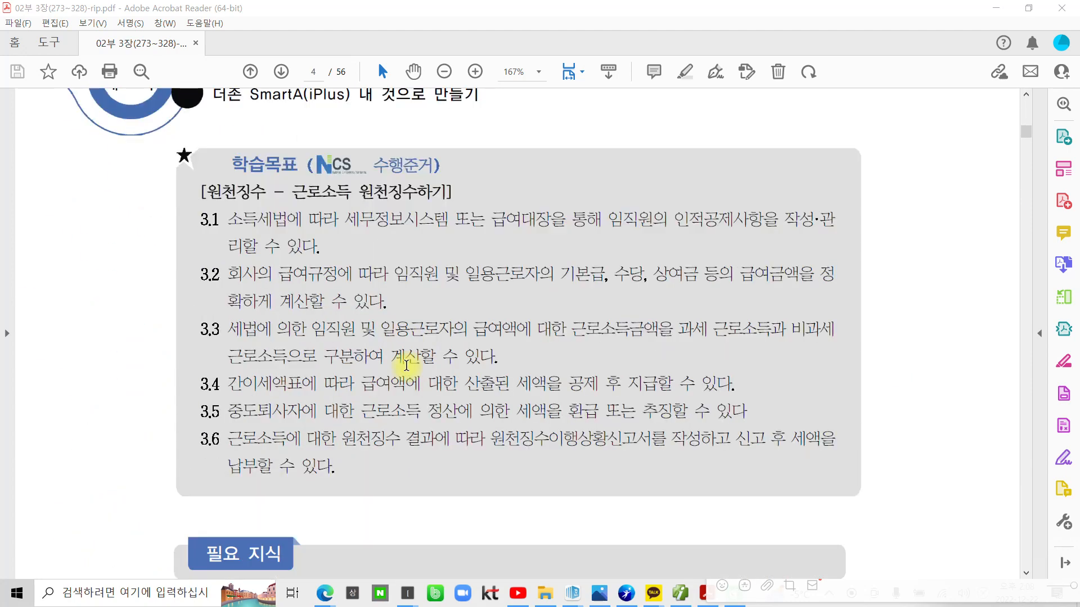
scroll(406, 366, down, 10)
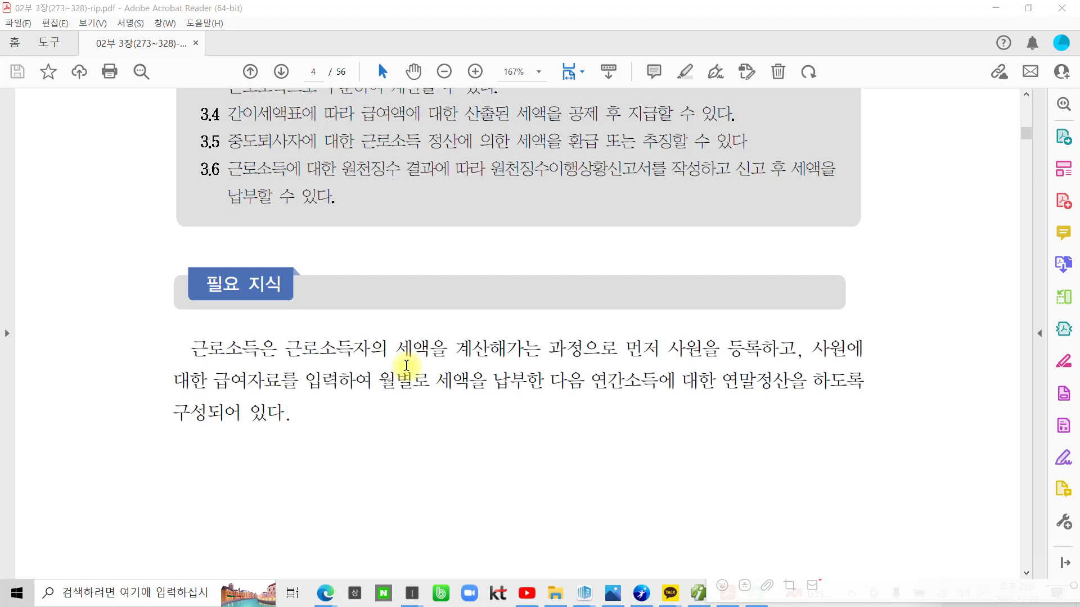
scroll(406, 366, down, 4)
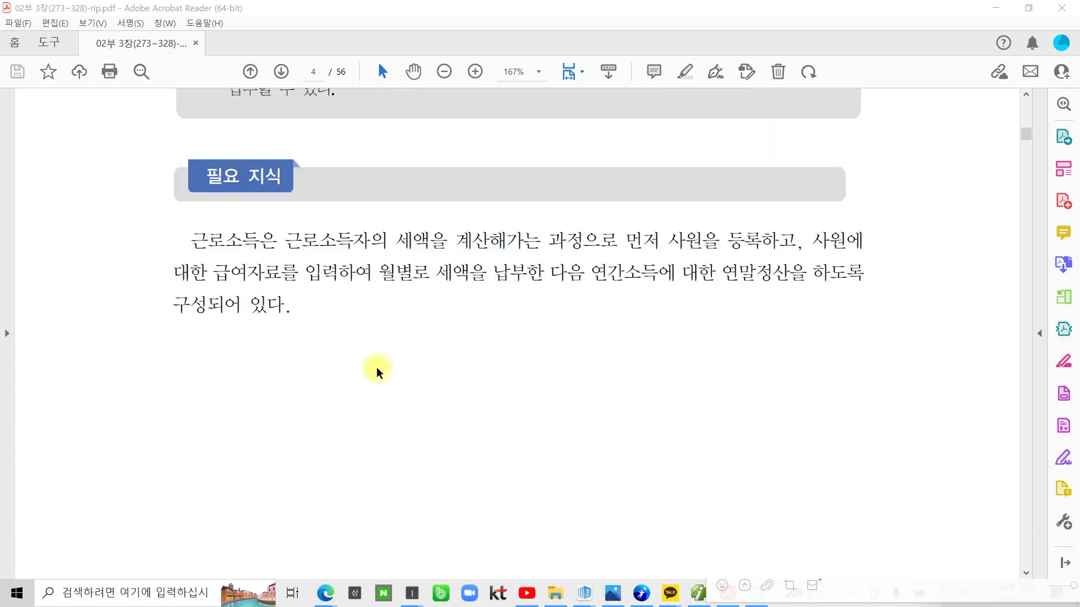
Try selecting text such as 사원을 등록하고 in the paragraph, then clear the selection
drag(194, 239, 578, 241)
click(282, 238)
click(656, 243)
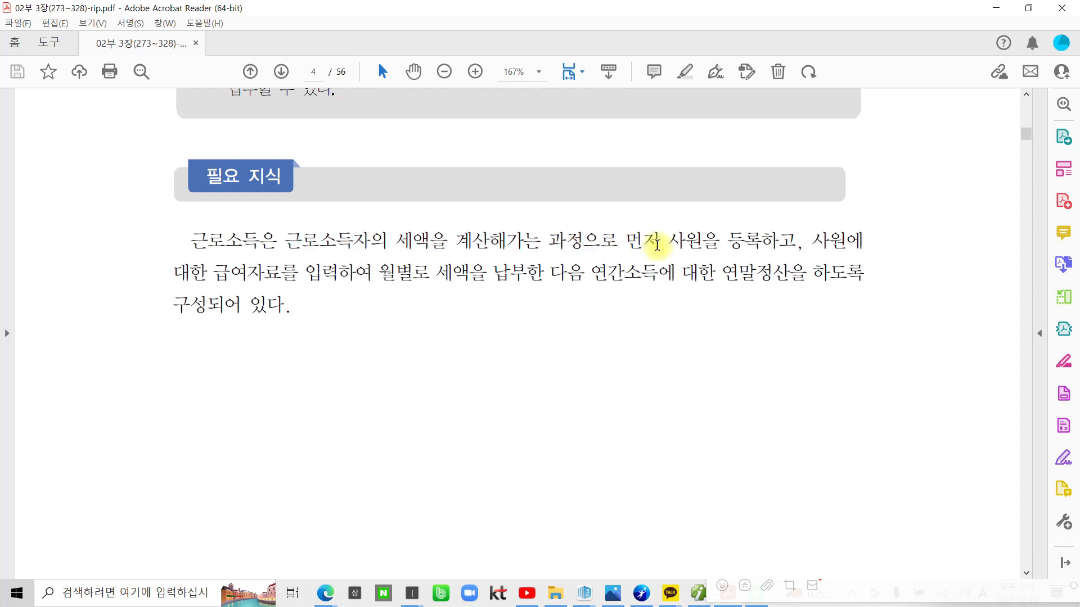
drag(667, 242, 768, 242)
click(236, 274)
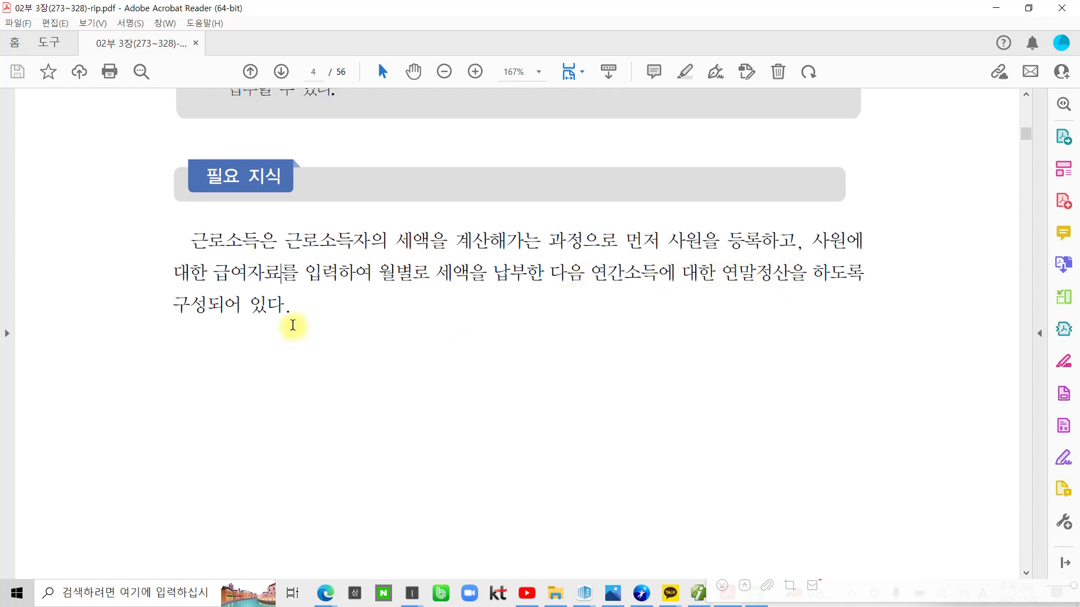
Highlight the opening word 근로소득 in yellow and scroll to page 5's flowchart
drag(194, 240, 260, 239)
click(276, 184)
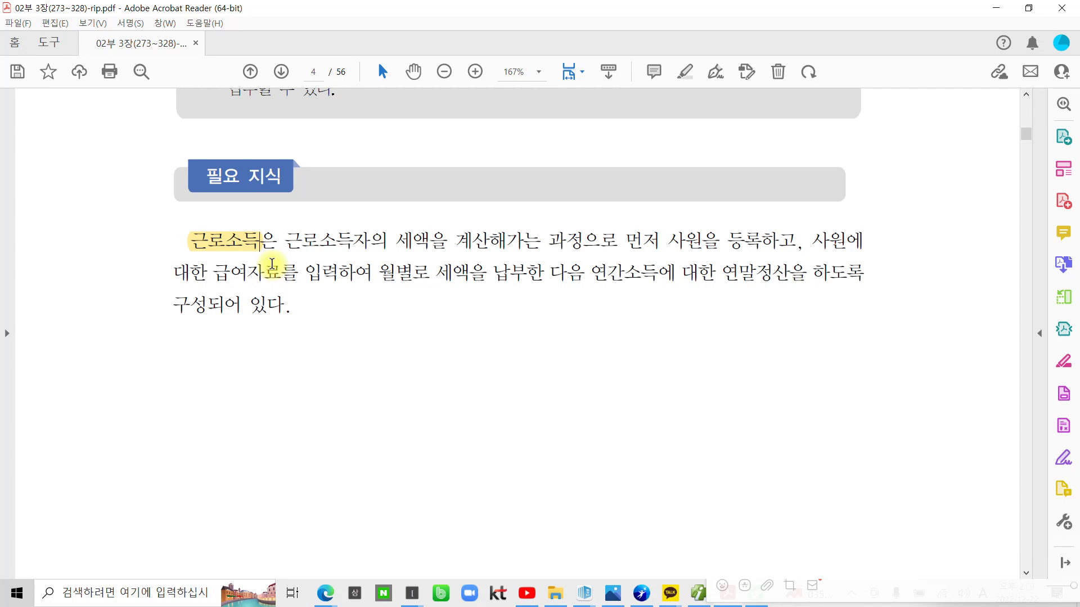
scroll(287, 329, down, 1)
scroll(287, 329, down, 10)
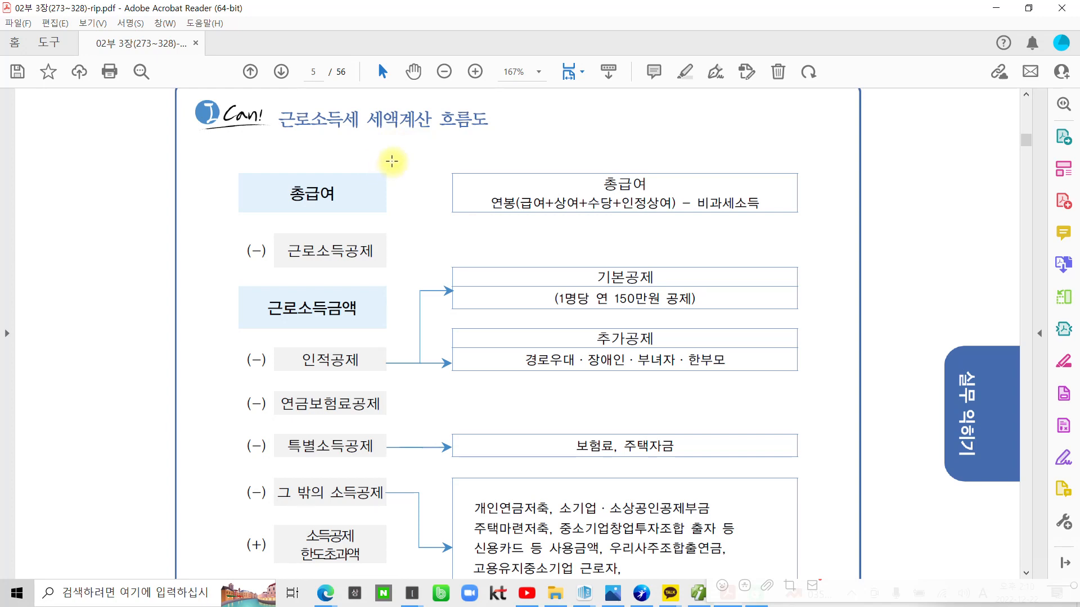
Scroll through page 6's 사원등록 table down to page 7's 경로 70세, 출산입양, 자녀 and 한부모 options
scroll(392, 161, down, 8)
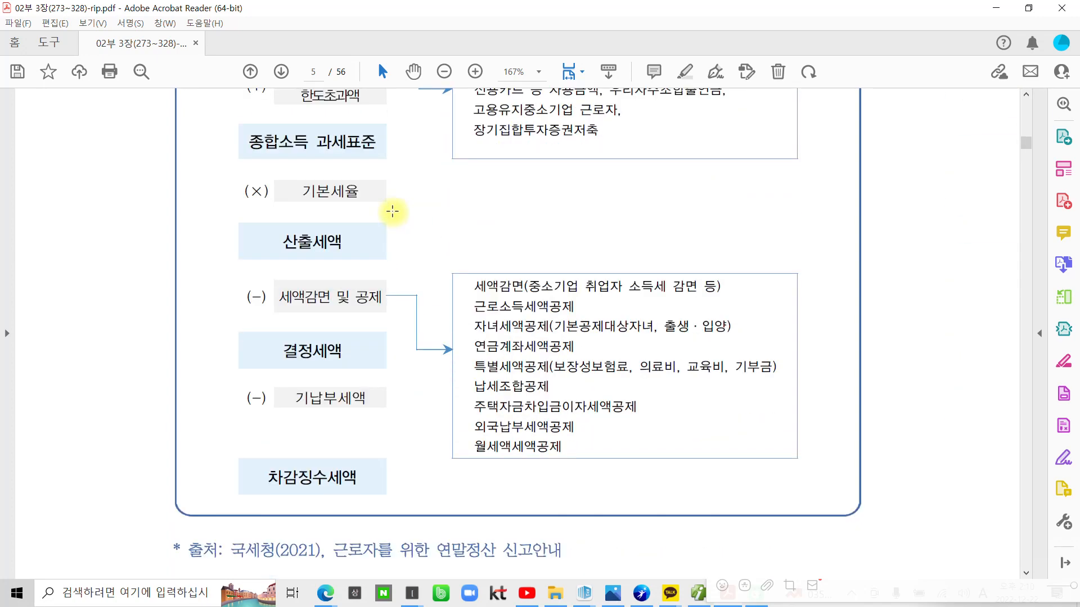
scroll(392, 211, down, 2)
scroll(360, 284, down, 2)
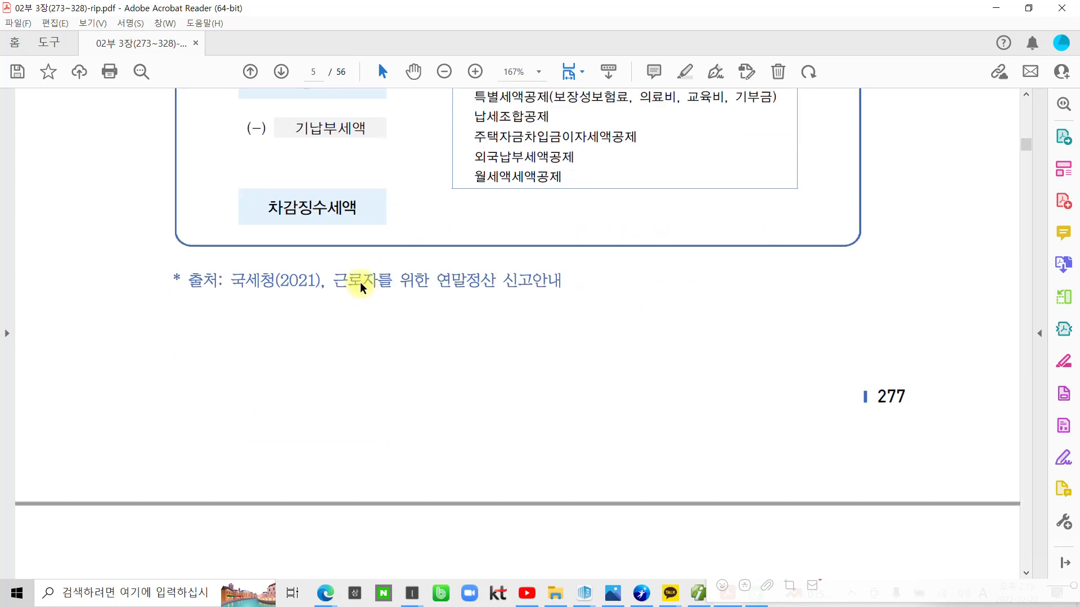
scroll(361, 285, down, 9)
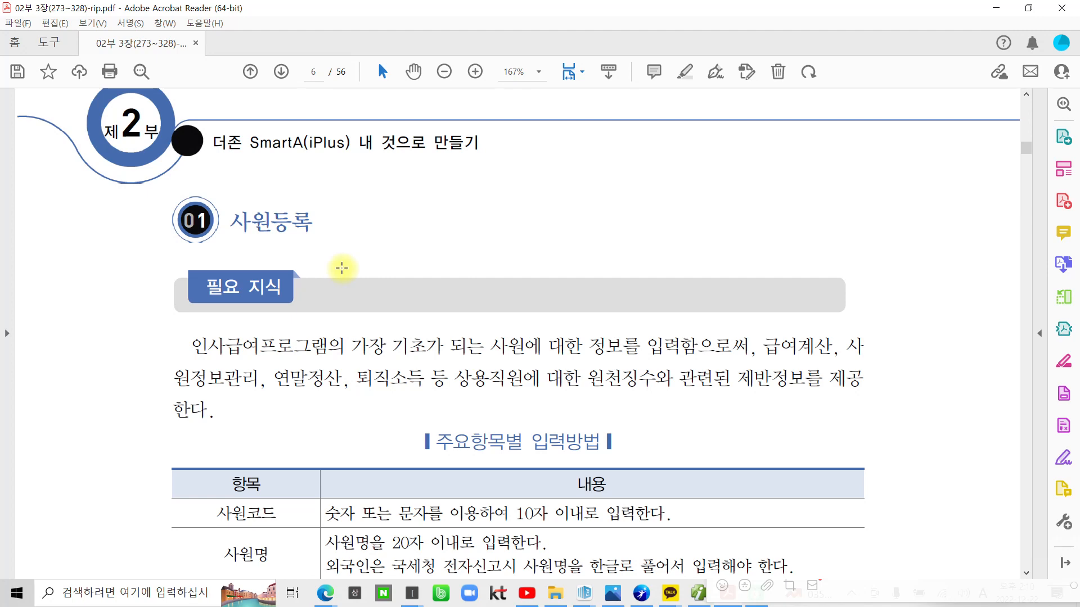
scroll(337, 276, down, 5)
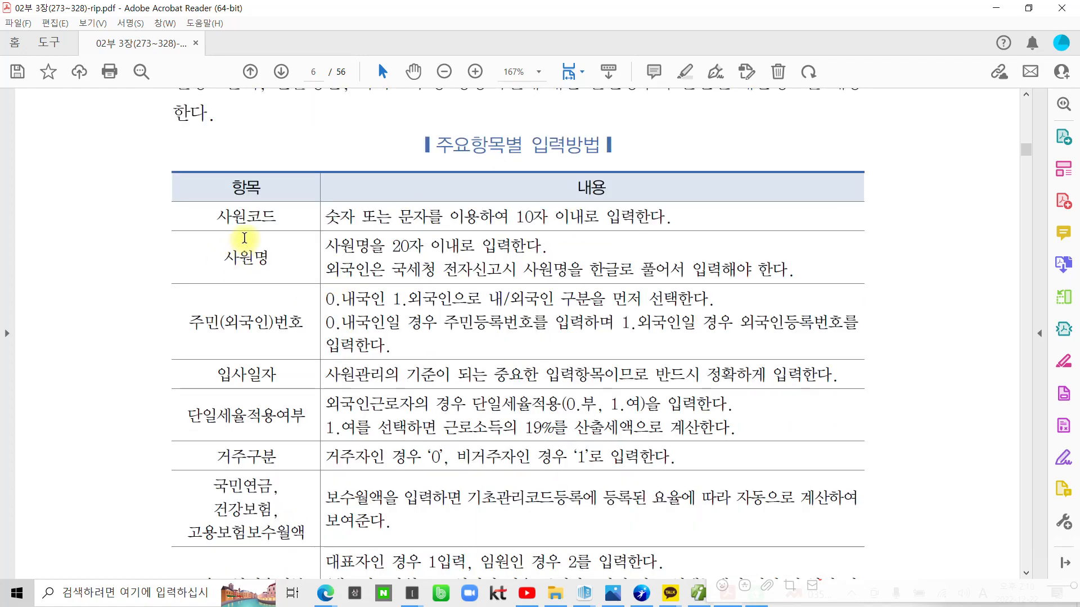
scroll(242, 247, down, 2)
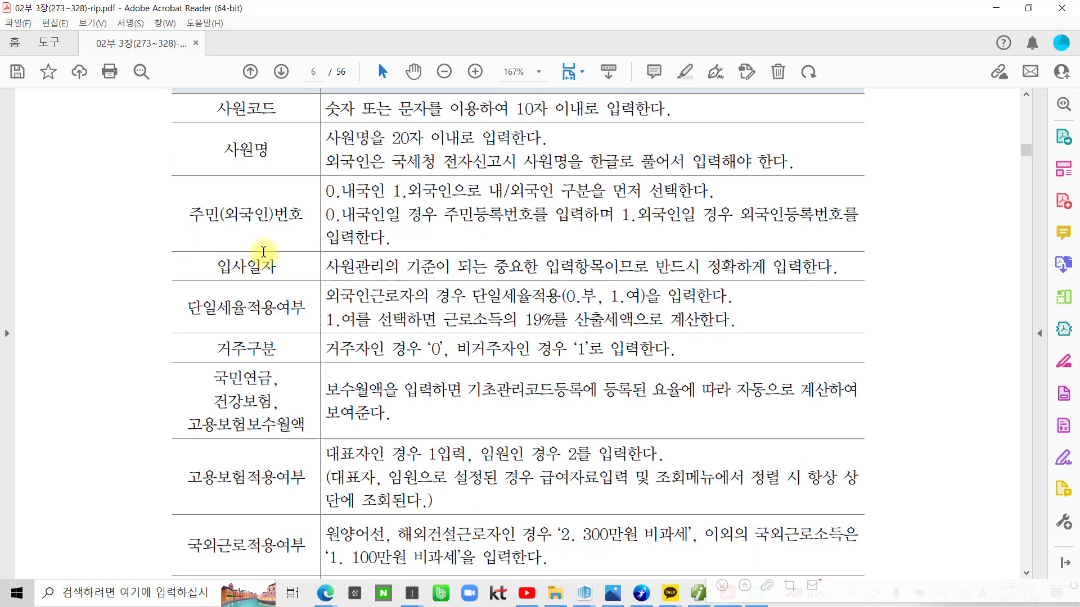
scroll(234, 267, down, 2)
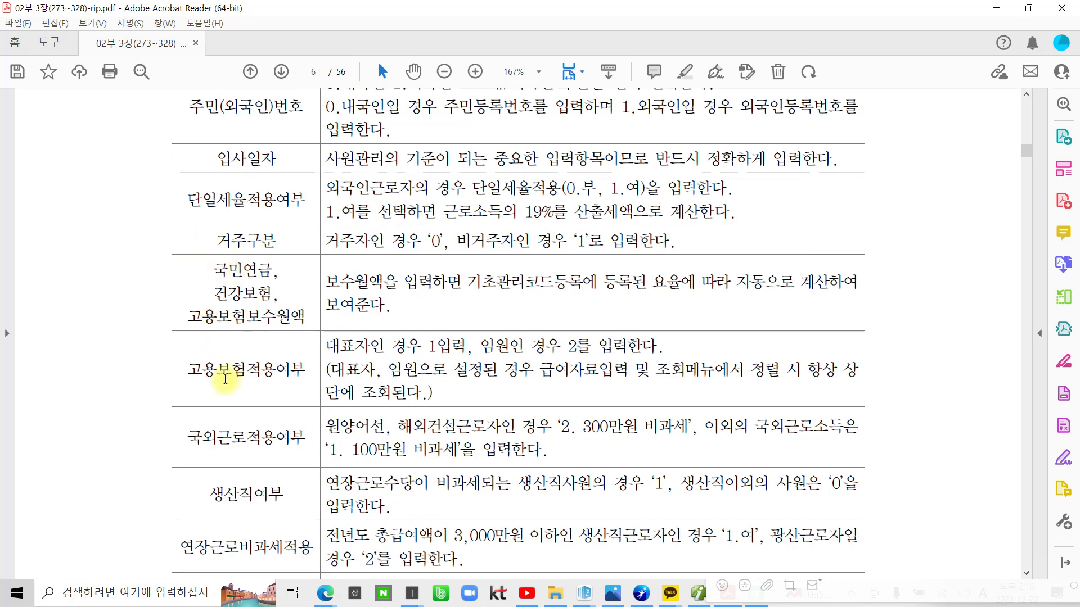
scroll(225, 378, down, 2)
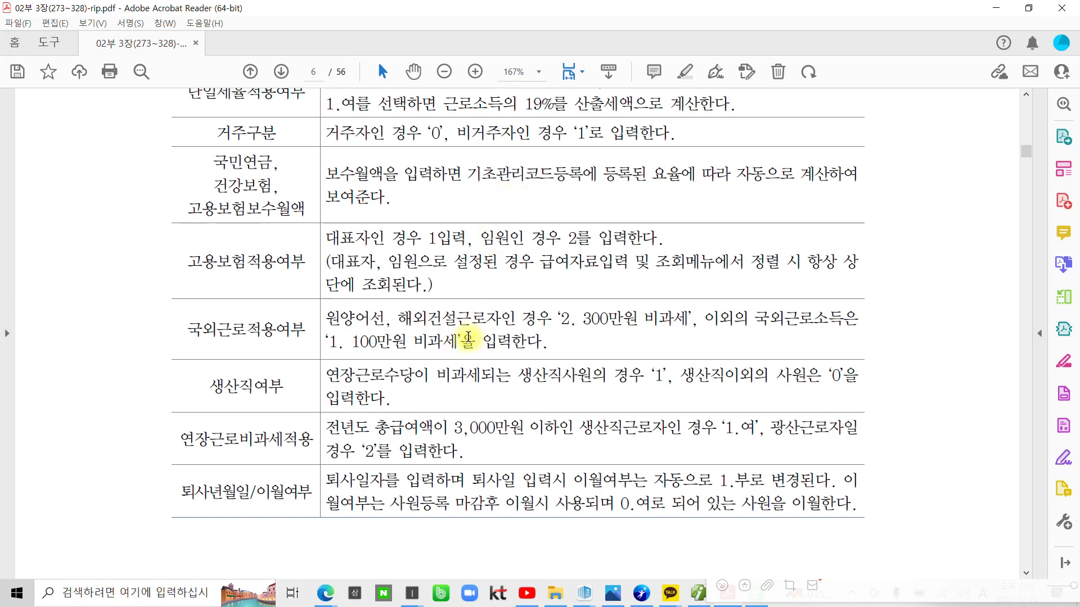
scroll(467, 336, down, 4)
scroll(468, 337, down, 2)
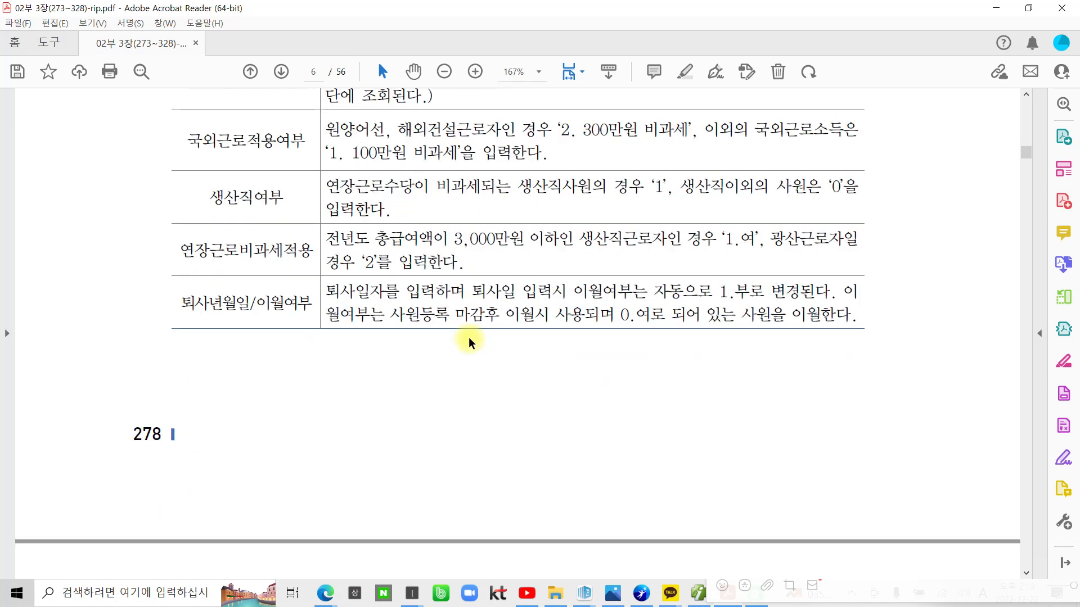
scroll(386, 360, down, 12)
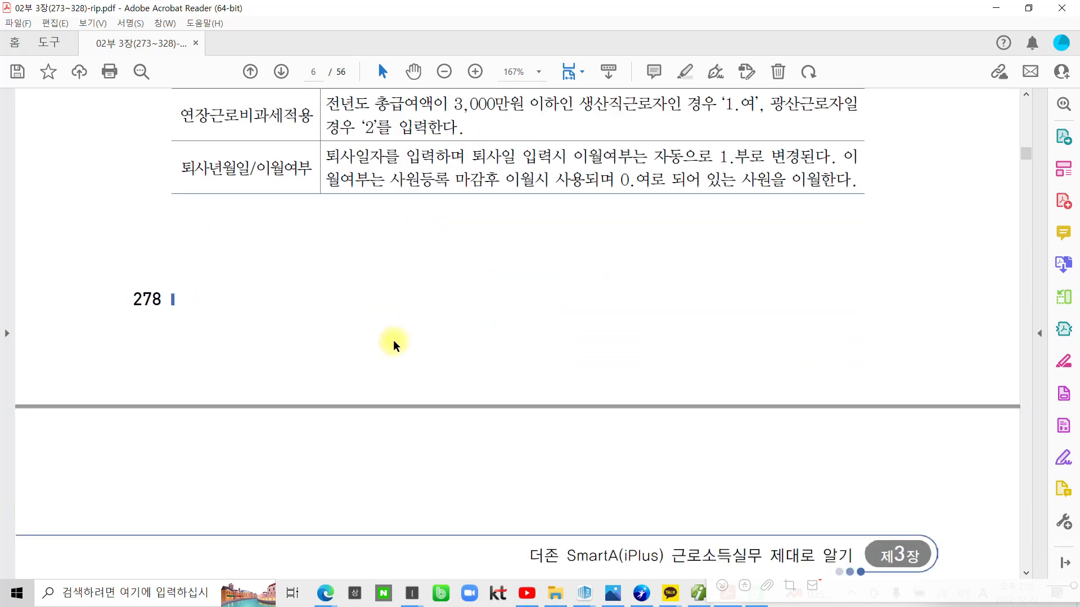
scroll(399, 388, down, 20)
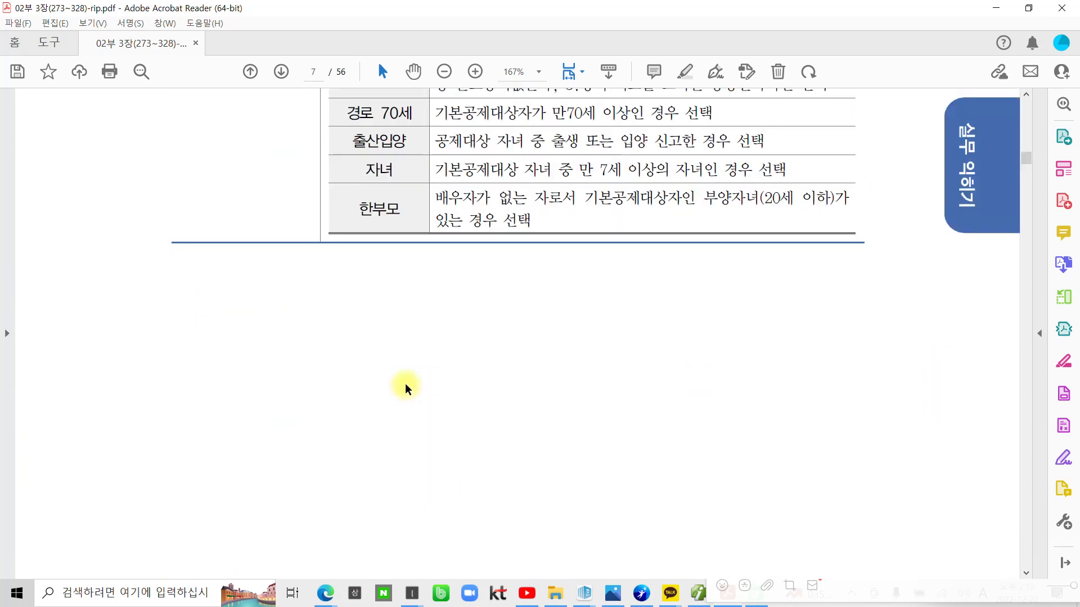
Mark 부양가족명세 and the dependent rows in red ink, erase them, then scroll to page 8
scroll(405, 387, up, 7)
scroll(406, 389, up, 4)
scroll(406, 387, down, 5)
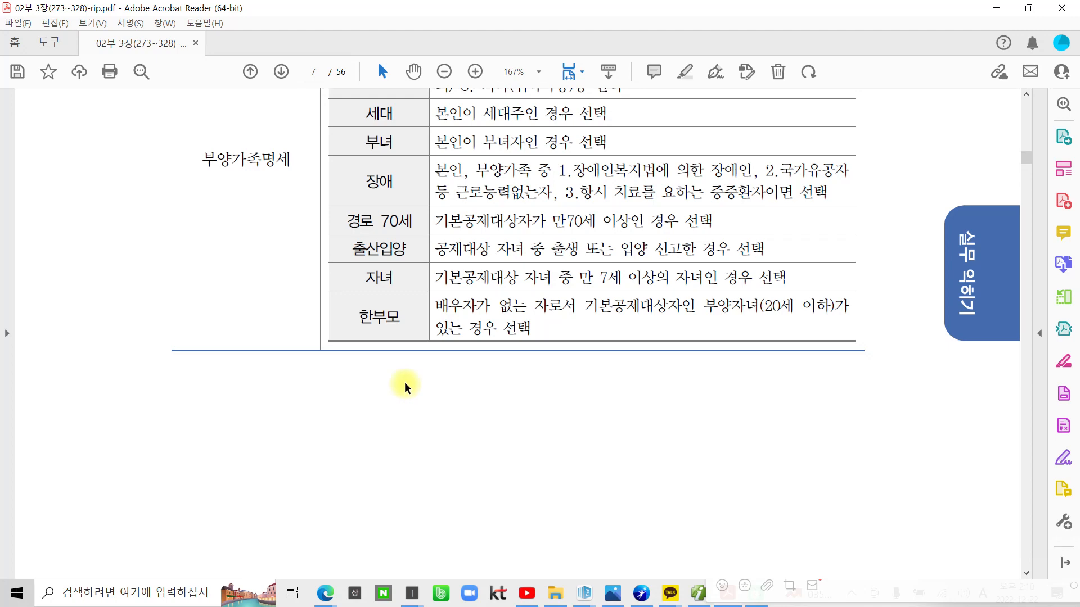
scroll(405, 387, down, 3)
scroll(404, 385, up, 8)
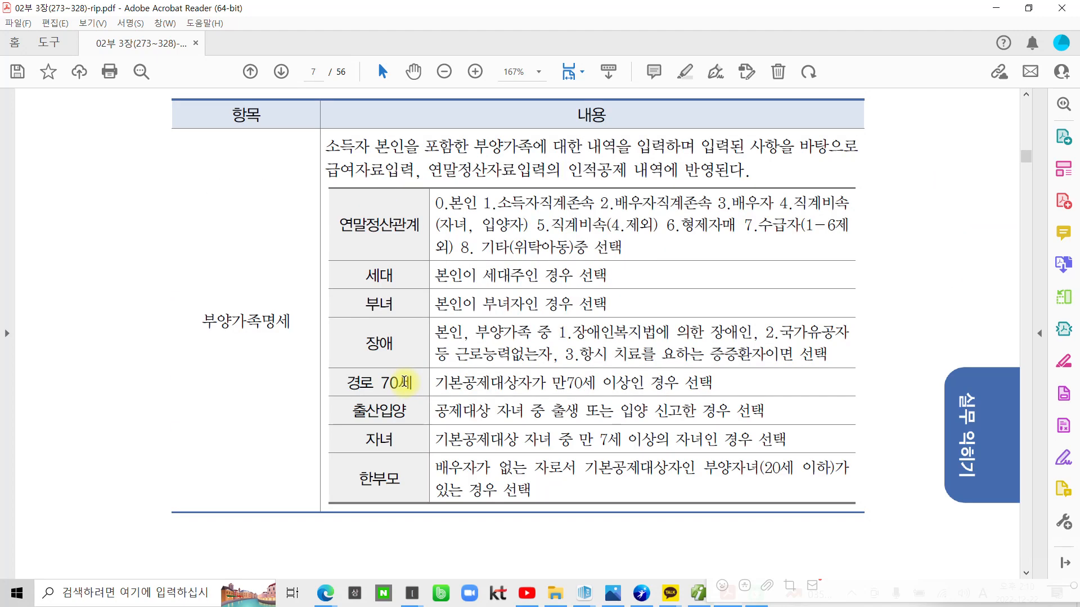
mouse_move(239, 384)
mouse_down()
mouse_move(174, 356)
mouse_move(267, 401)
mouse_up()
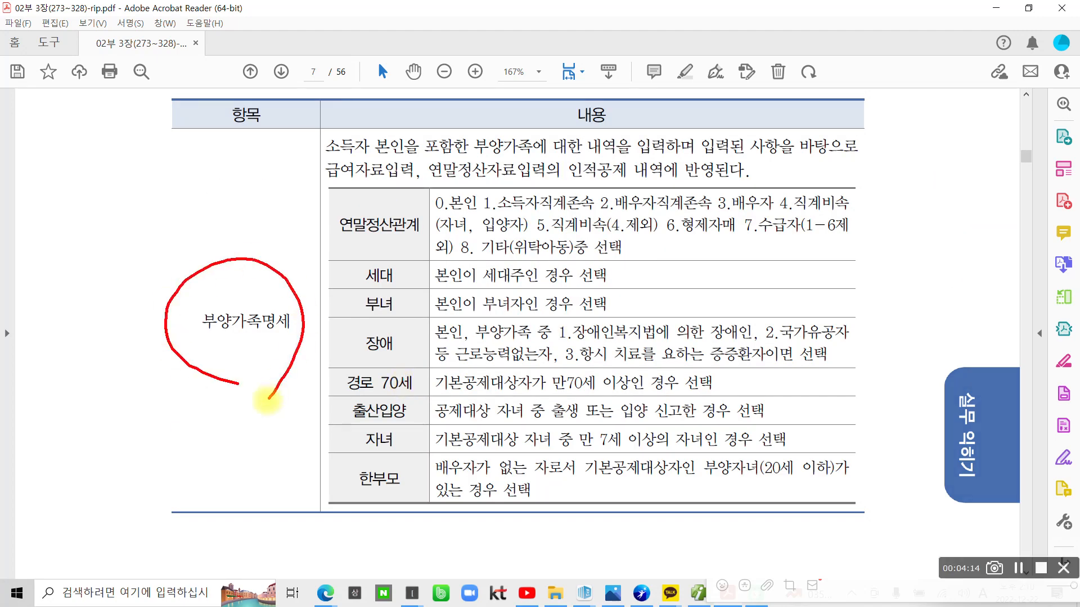
mouse_move(368, 167)
mouse_down()
mouse_move(301, 373)
mouse_move(325, 509)
mouse_up()
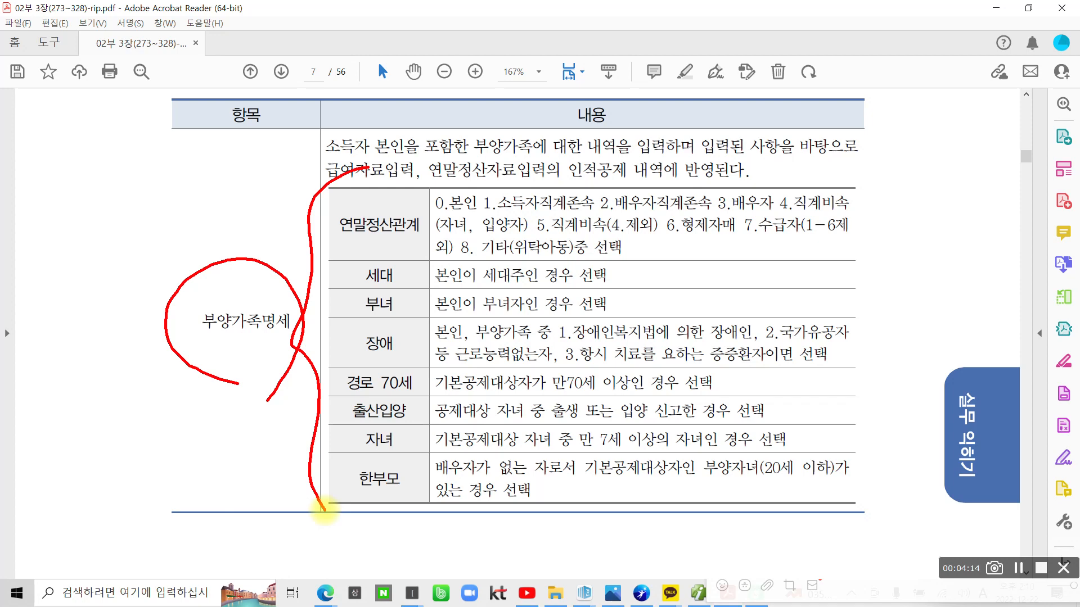
key(Escape)
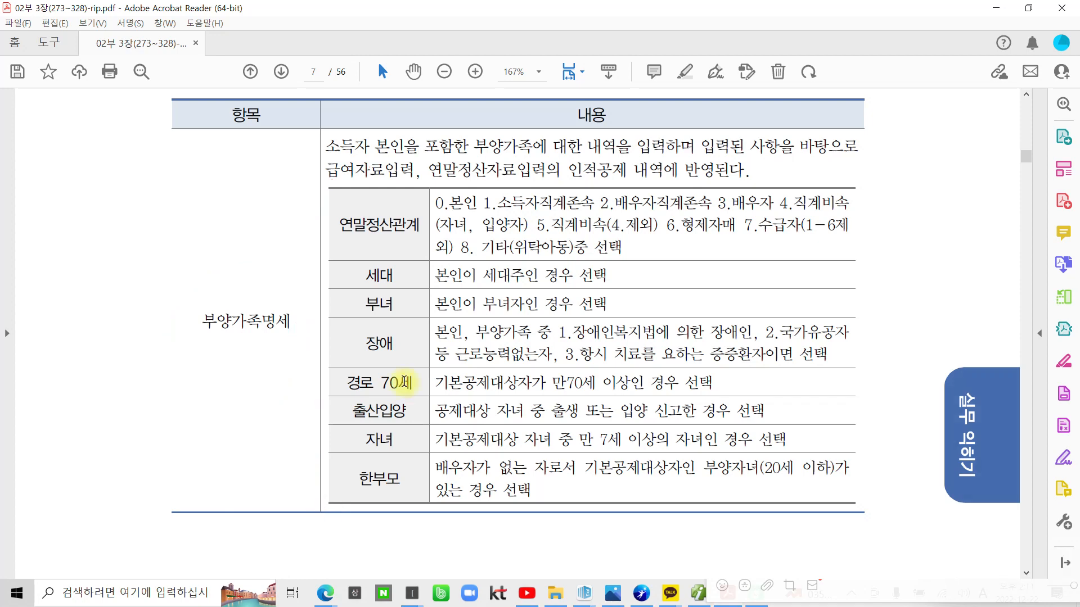
scroll(444, 424, down, 10)
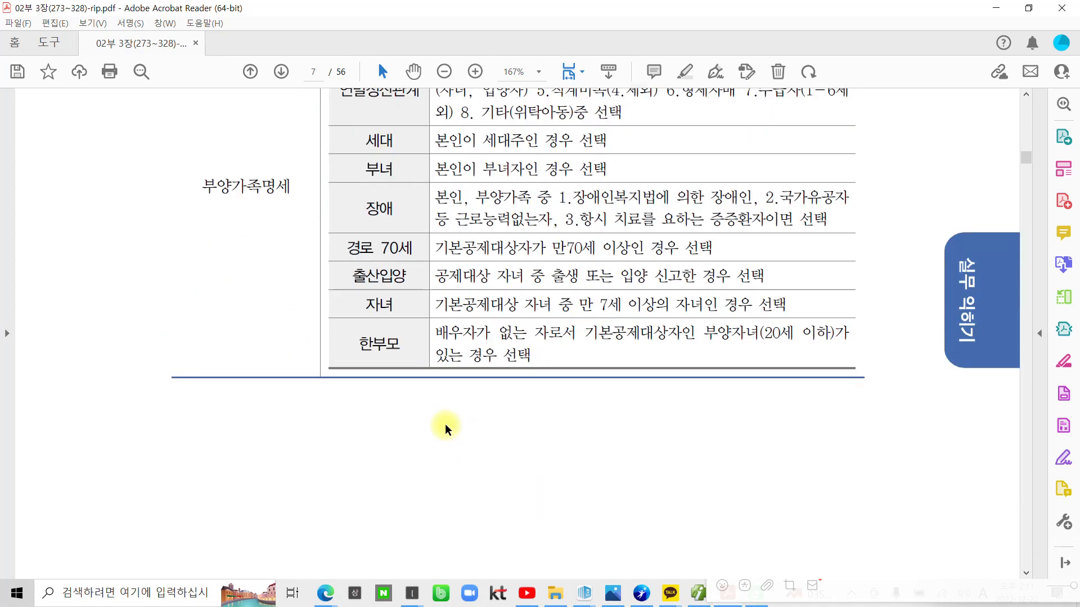
scroll(481, 444, down, 10)
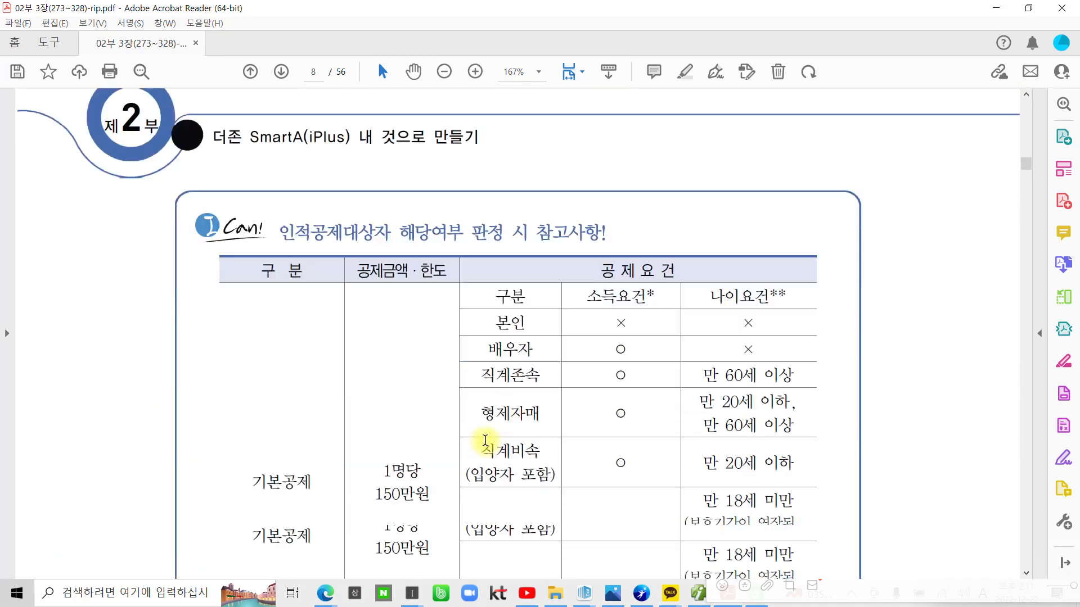
Ring the 기본공제 category and the deduction-requirement columns in red
scroll(485, 438, down, 2)
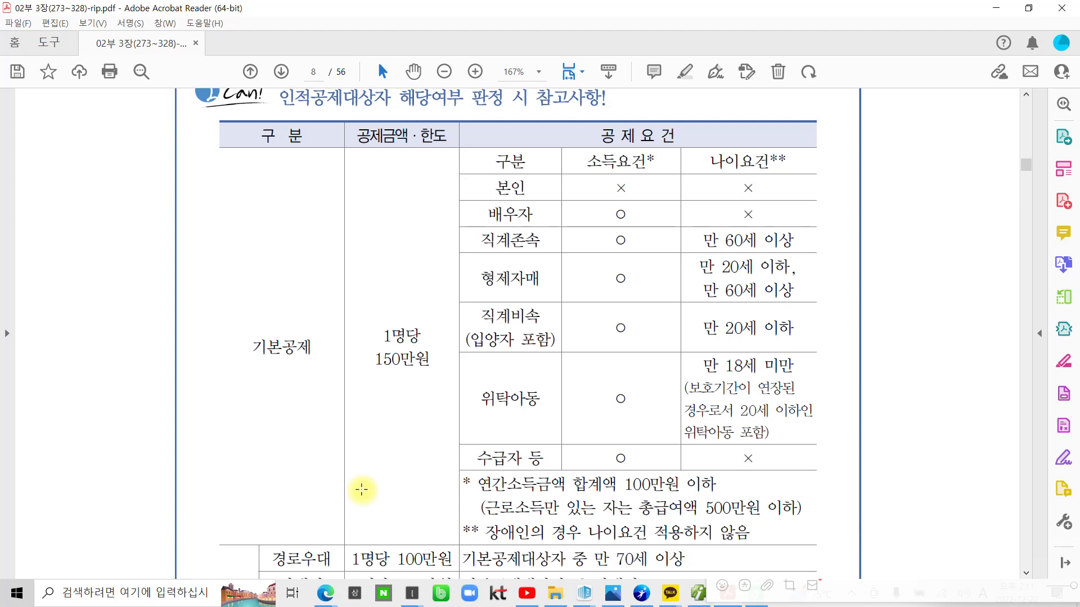
mouse_move(292, 393)
mouse_down()
mouse_move(337, 343)
mouse_move(318, 417)
mouse_move(397, 309)
mouse_move(399, 448)
mouse_up()
mouse_move(655, 489)
mouse_down()
mouse_move(557, 455)
mouse_move(731, 121)
mouse_move(719, 509)
mouse_up()
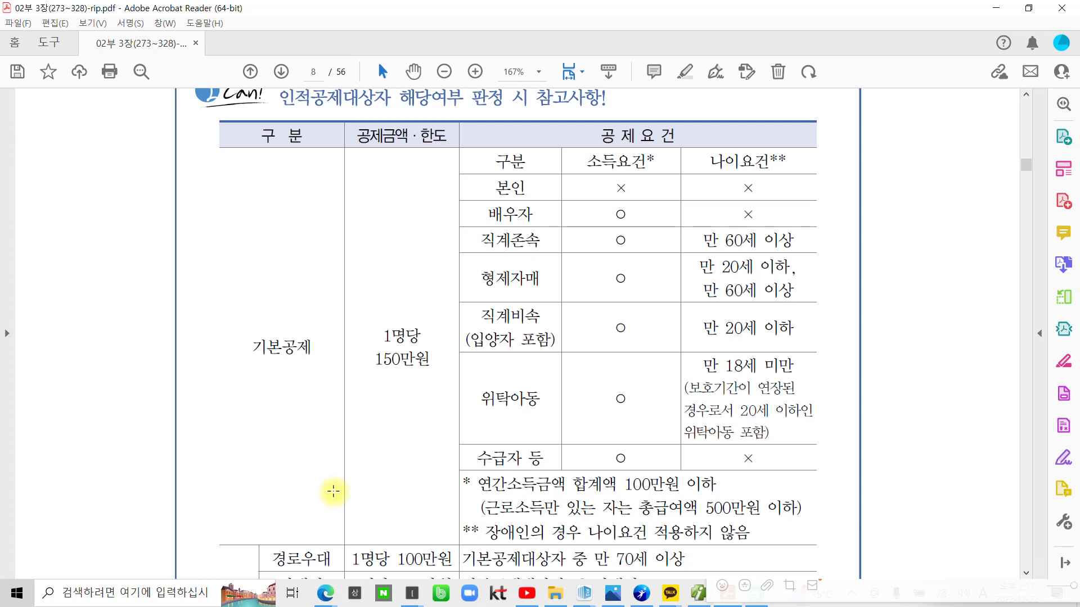
Scroll to page 9's income-requirement table and select the heading word 기본공제대상자
scroll(334, 491, down, 10)
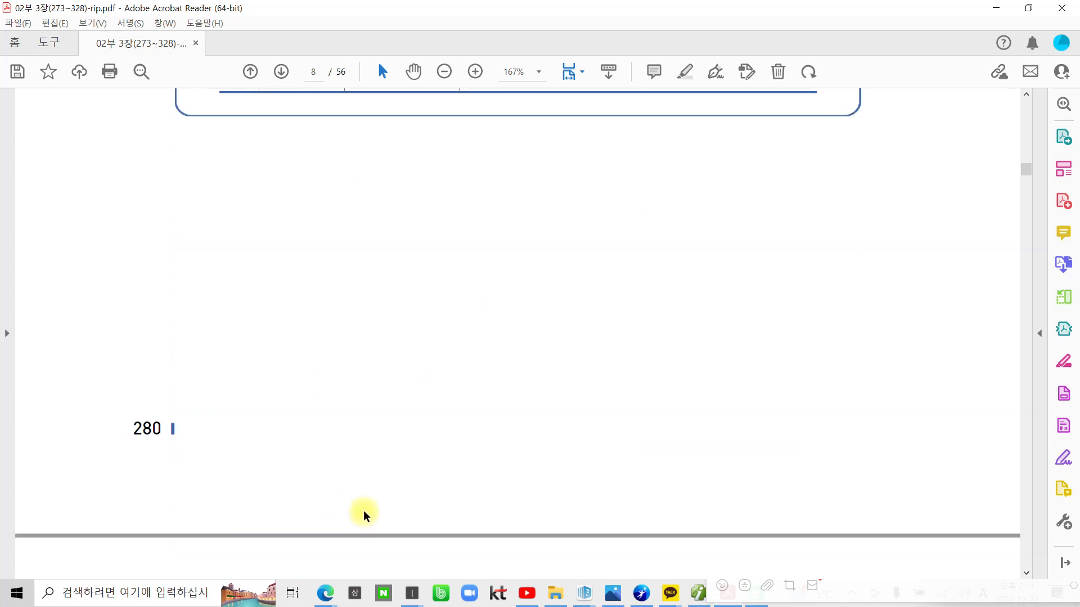
scroll(364, 515, down, 3)
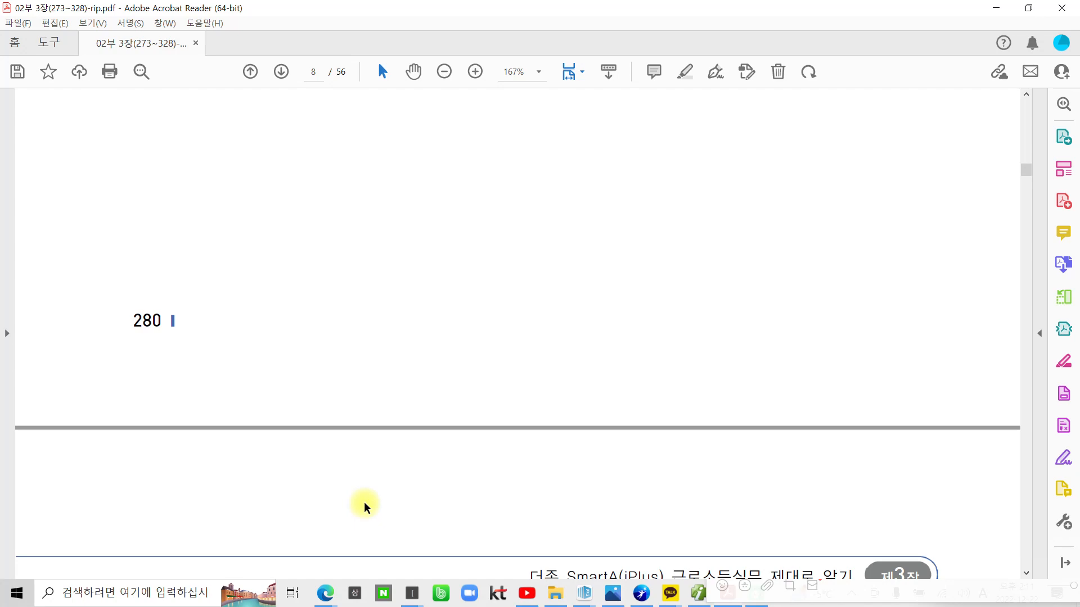
scroll(364, 506, down, 18)
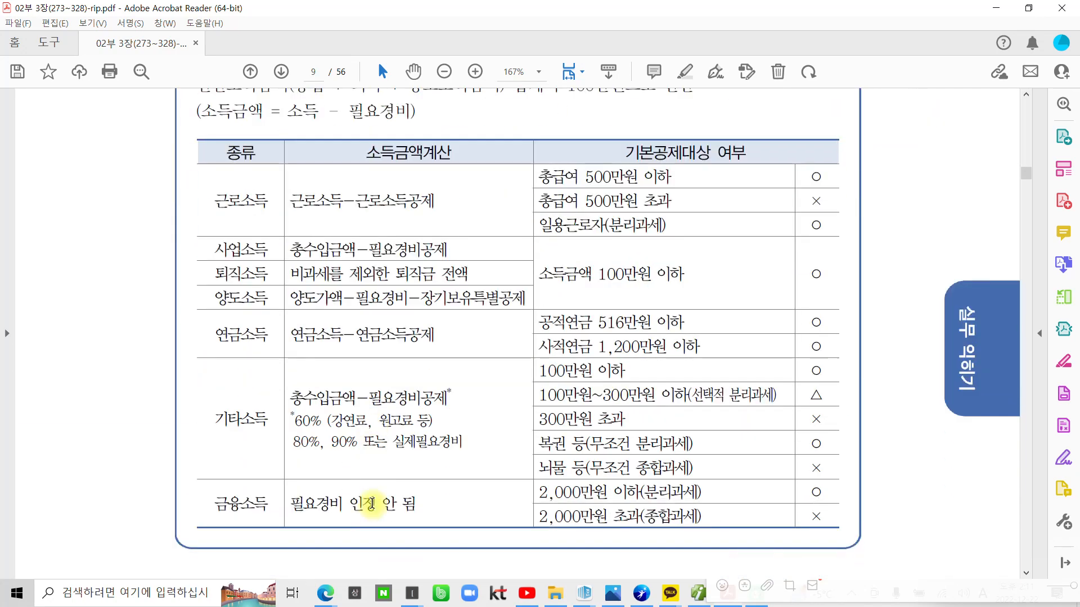
scroll(478, 483, up, 1)
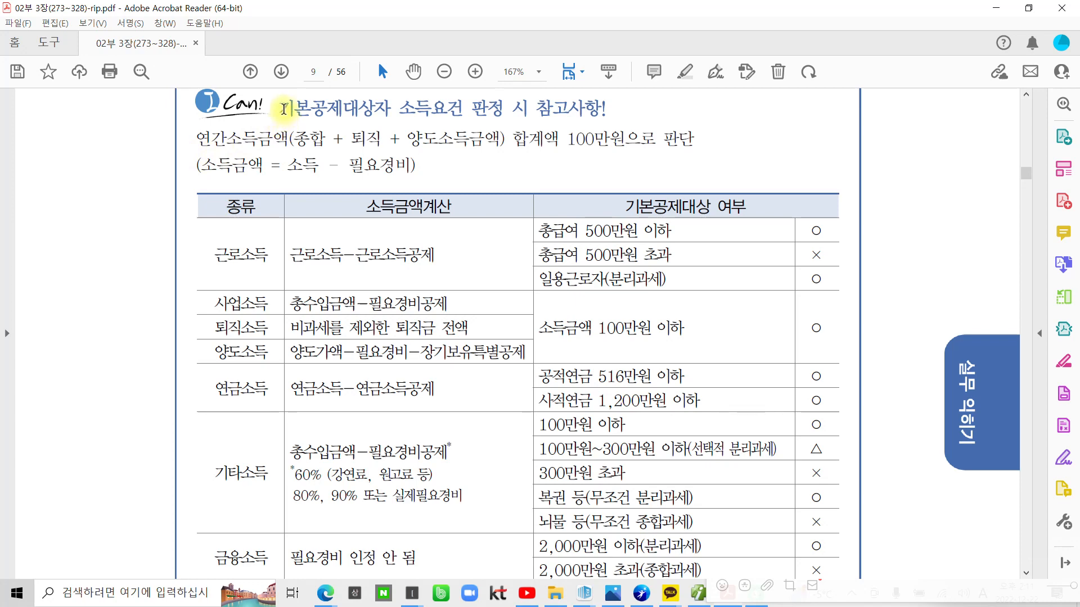
drag(284, 109, 395, 118)
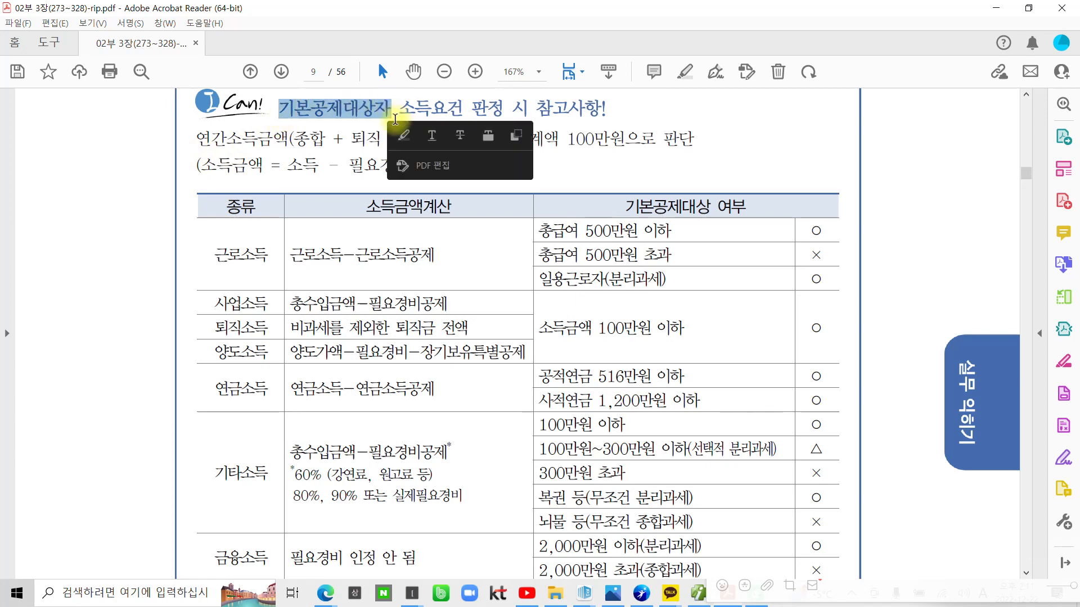
Highlight 기본공제대상자 and 소득요건 in the page 9 heading in yellow
click(403, 135)
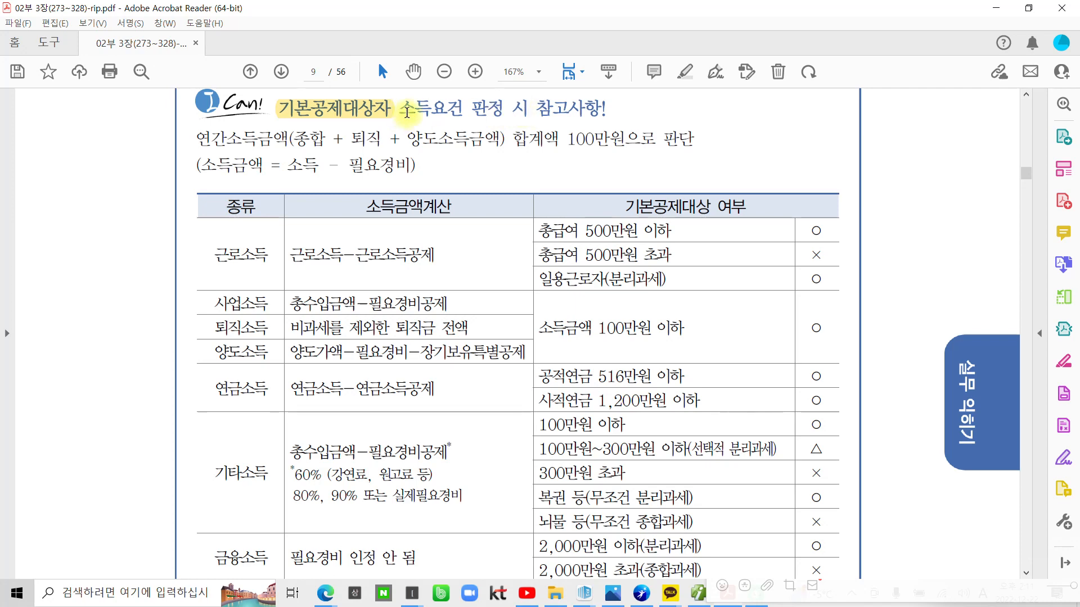
drag(406, 112, 465, 114)
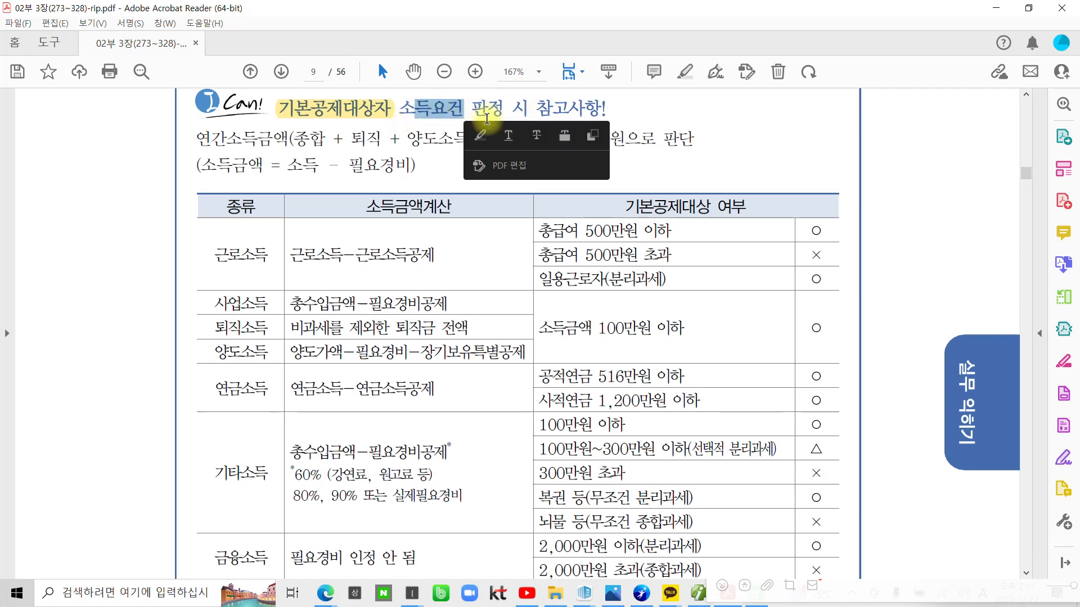
click(480, 134)
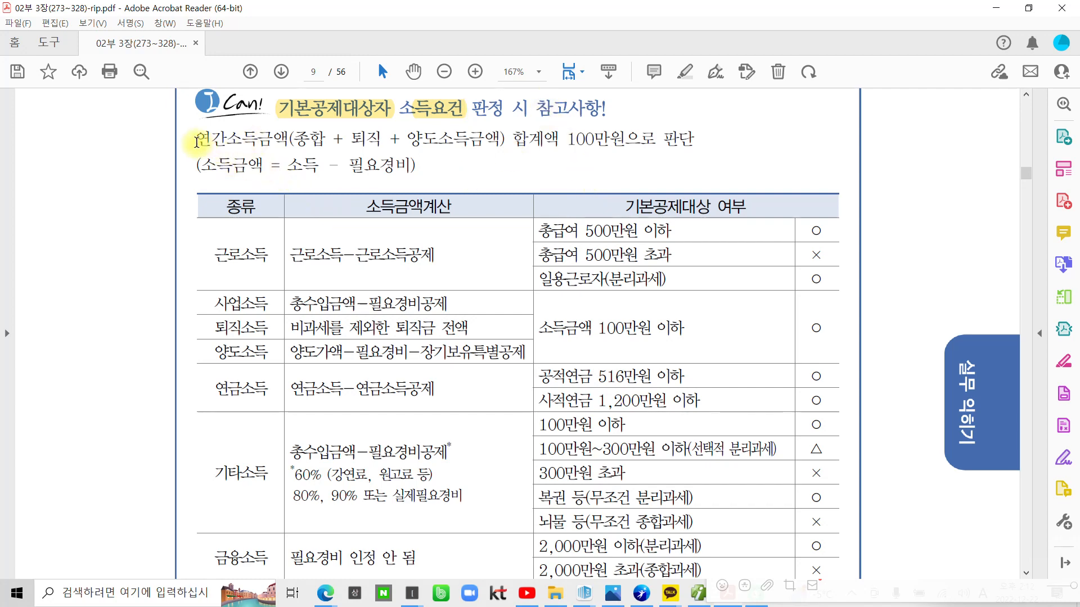
Highlight 연간소득금액, 종합, 퇴직 and 양도소득금액 in the first line in yellow
drag(196, 141, 292, 140)
click(301, 165)
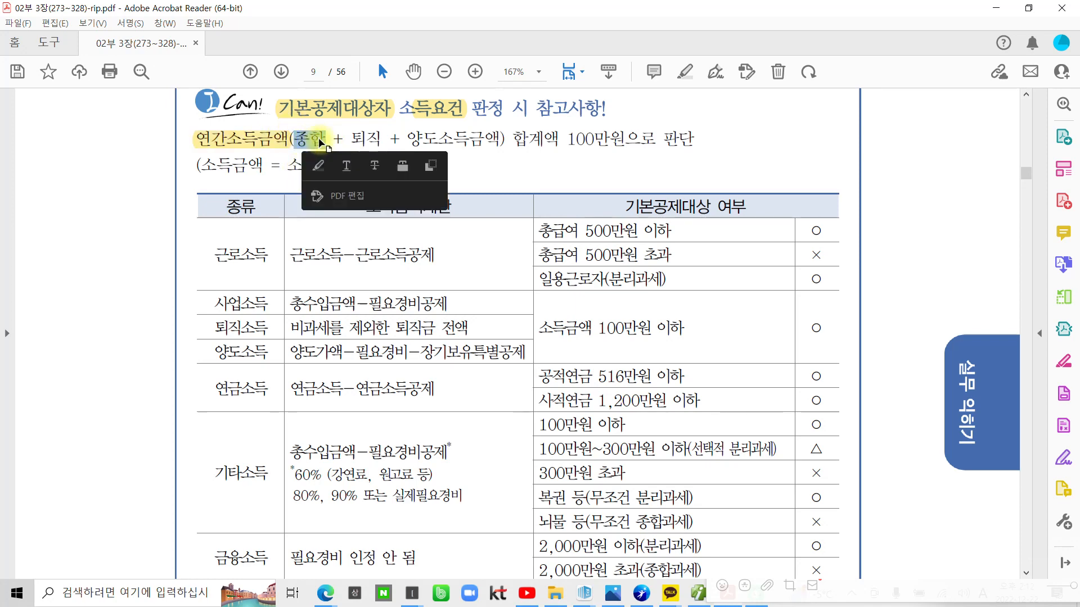
click(318, 166)
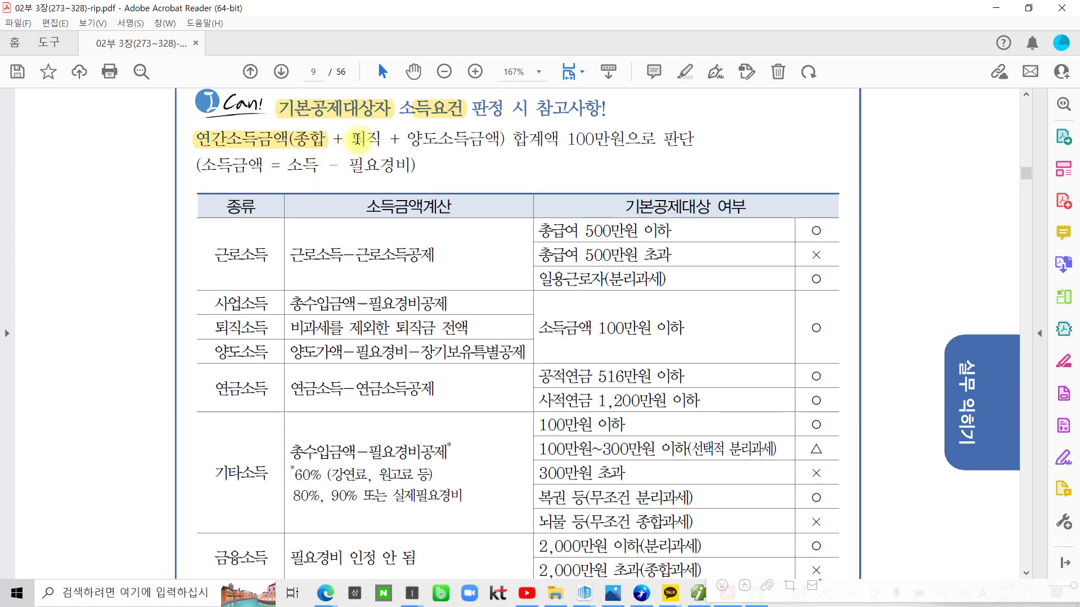
drag(351, 137, 500, 138)
click(396, 161)
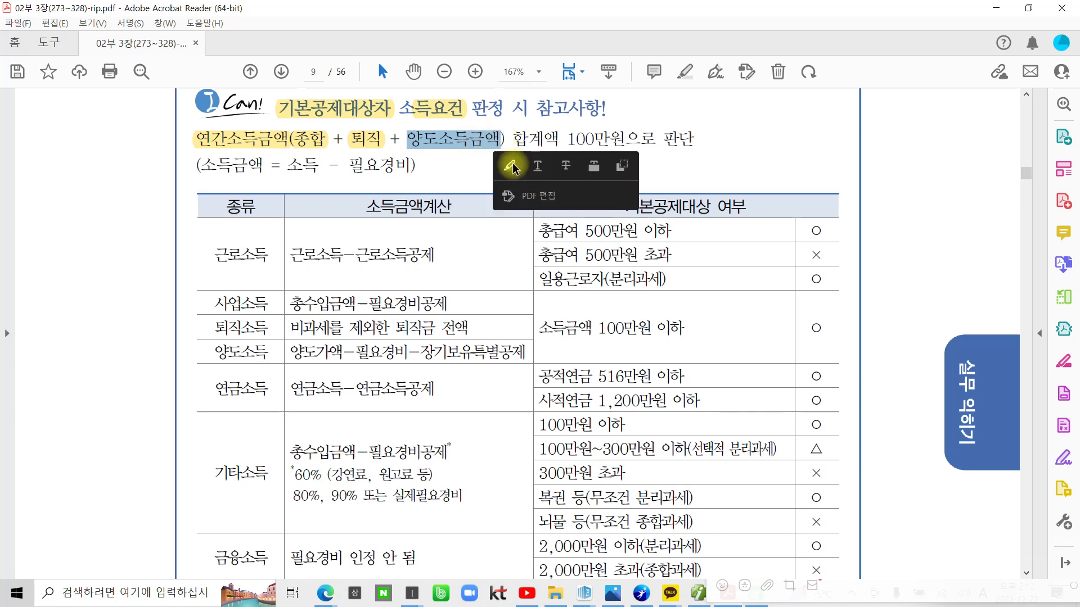
click(512, 166)
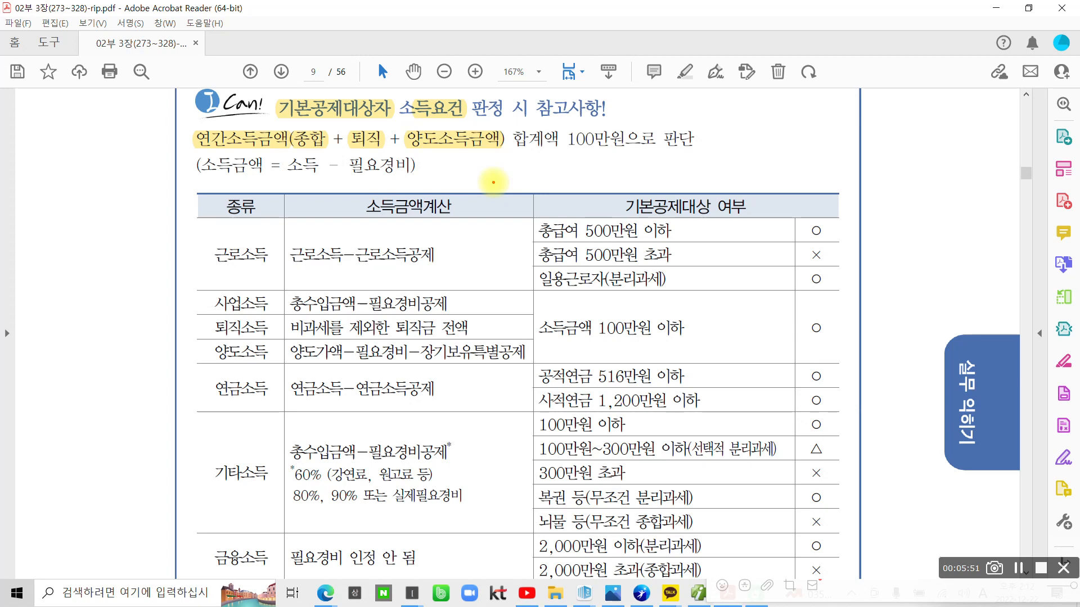
Draw a red line under 100만원으로 판단 and a red circle around 금액 in 연간소득금액
drag(557, 160, 718, 162)
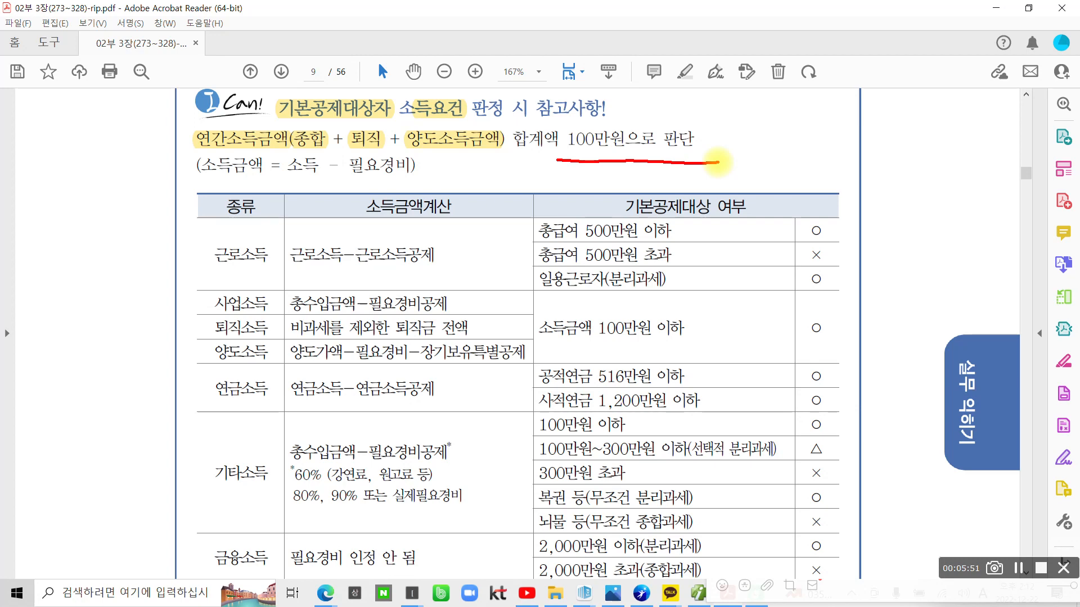
mouse_move(283, 162)
mouse_down()
mouse_move(256, 125)
mouse_move(291, 165)
mouse_up()
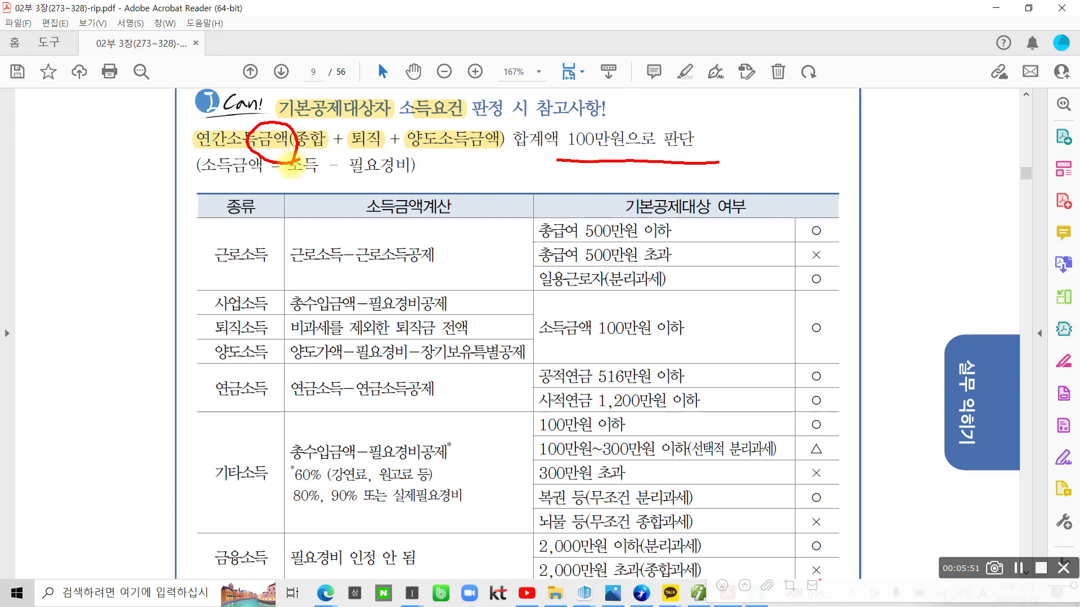
Loop 금액 again and write 2,000,000 × 20% in red in the margin
drag(291, 167, 280, 177)
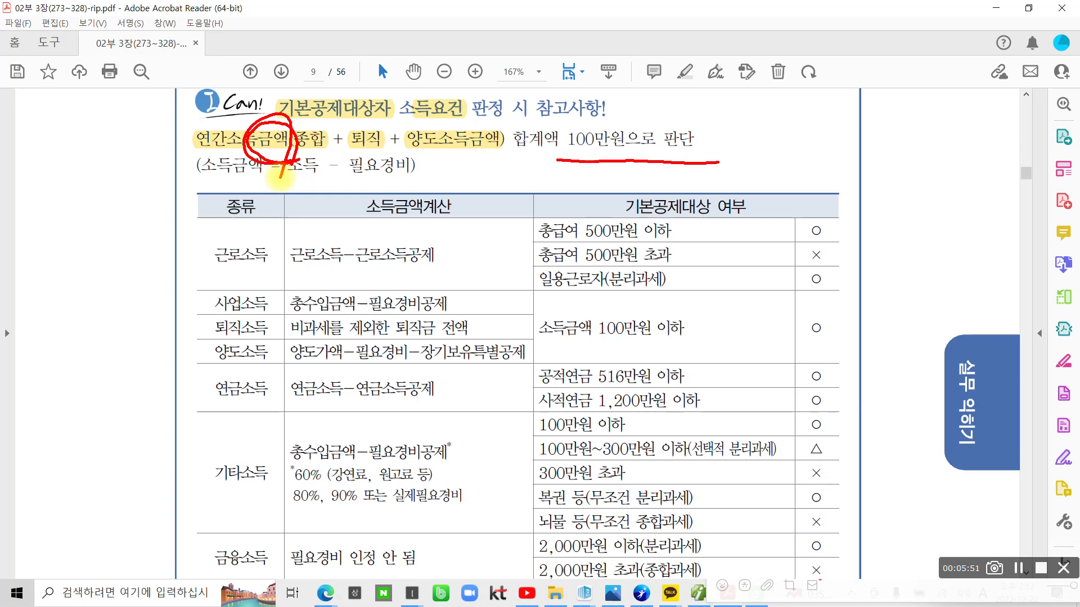
mouse_move(610, 51)
mouse_down()
mouse_move(618, 79)
mouse_move(644, 80)
mouse_move(683, 50)
mouse_move(717, 56)
mouse_move(731, 107)
mouse_move(773, 72)
mouse_move(798, 85)
mouse_move(819, 76)
mouse_move(843, 100)
mouse_up()
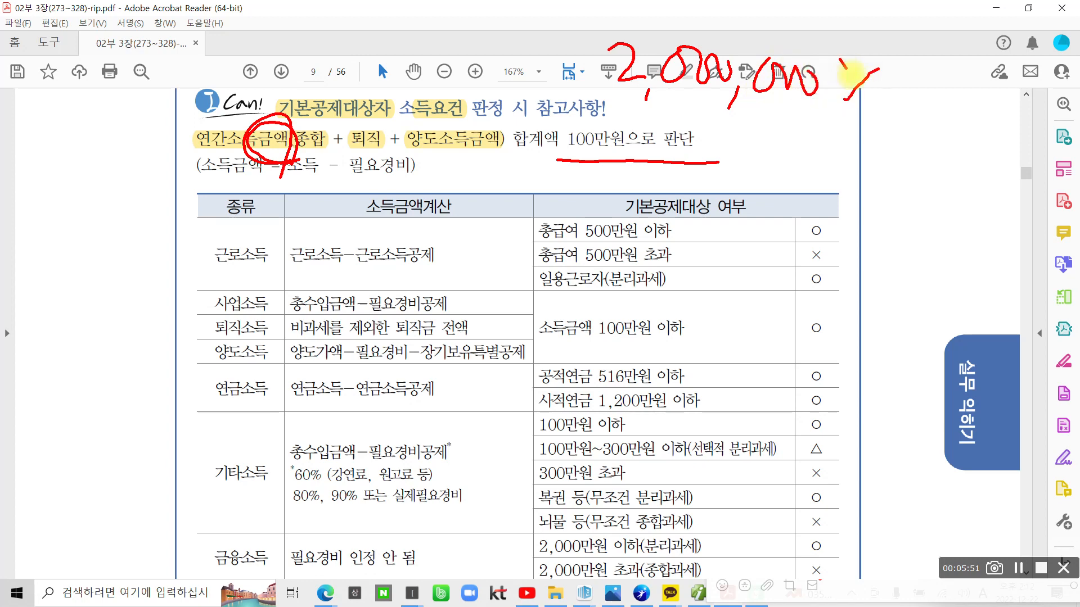
drag(840, 59, 872, 96)
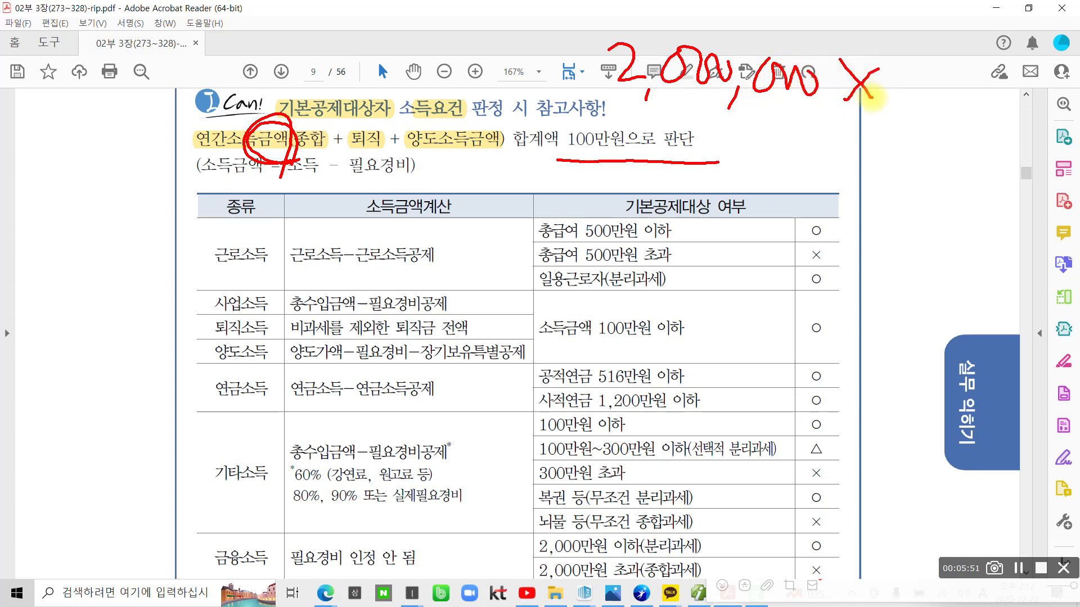
drag(899, 73, 923, 113)
mouse_move(961, 78)
mouse_down()
mouse_move(1006, 72)
mouse_move(991, 133)
mouse_move(1044, 119)
mouse_up()
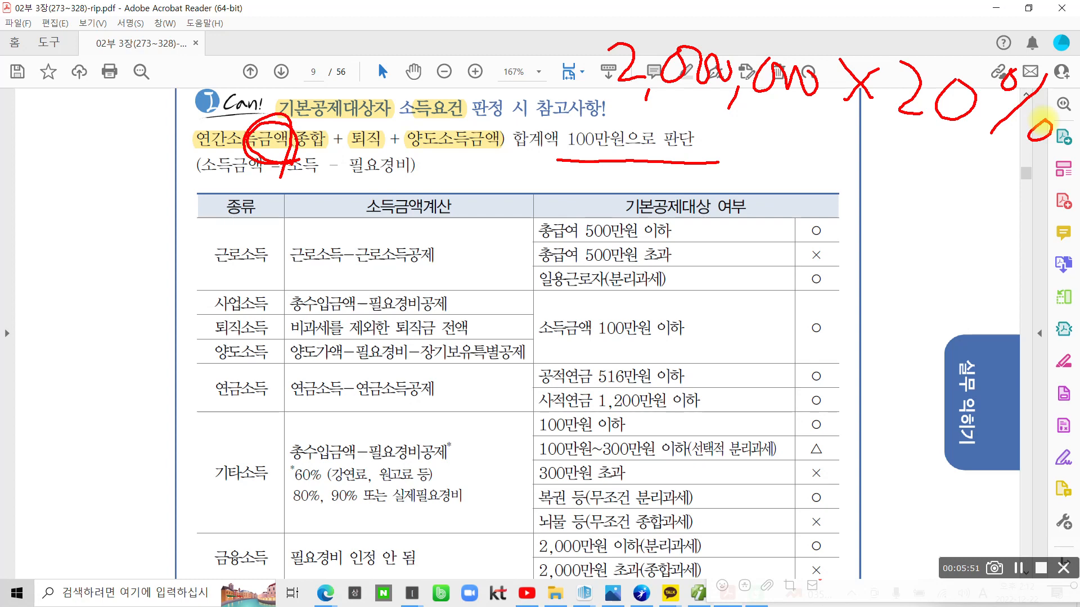
Write the calculation's result amount below in red and underline it
drag(820, 147, 846, 217)
mouse_move(874, 179)
mouse_down()
mouse_move(866, 211)
mouse_move(880, 180)
mouse_up()
mouse_move(900, 180)
mouse_down()
mouse_move(914, 216)
mouse_move(903, 179)
mouse_up()
drag(928, 237, 912, 265)
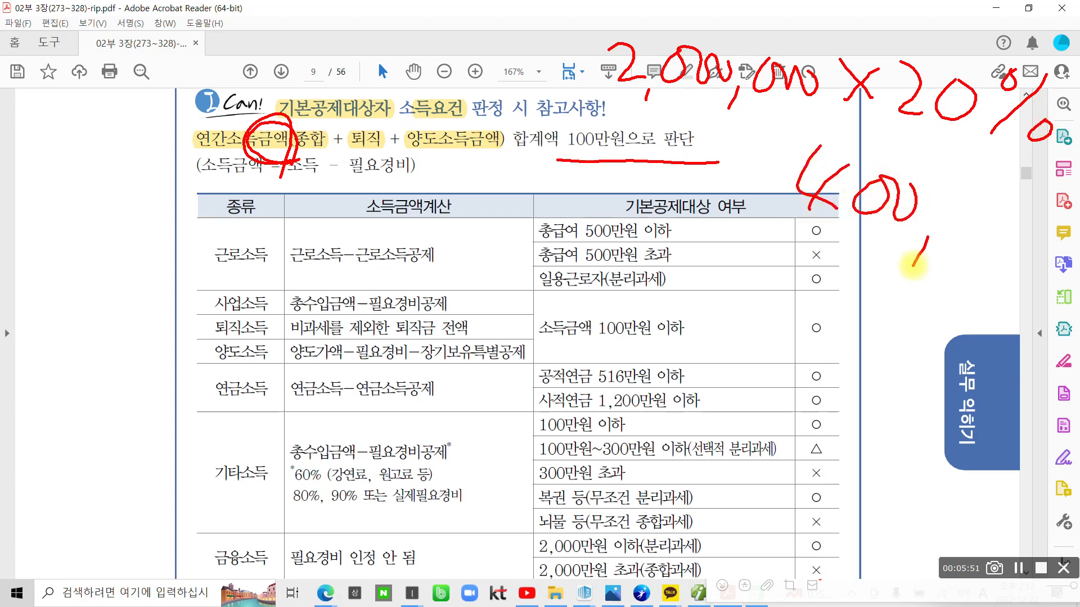
mouse_move(956, 219)
mouse_down()
mouse_move(1007, 236)
mouse_move(1019, 206)
mouse_move(1045, 262)
mouse_up()
mouse_move(1006, 250)
mouse_down()
mouse_move(1051, 281)
mouse_move(1054, 301)
mouse_up()
mouse_move(1054, 321)
mouse_down()
mouse_move(940, 317)
mouse_move(1071, 219)
mouse_move(1010, 349)
mouse_up()
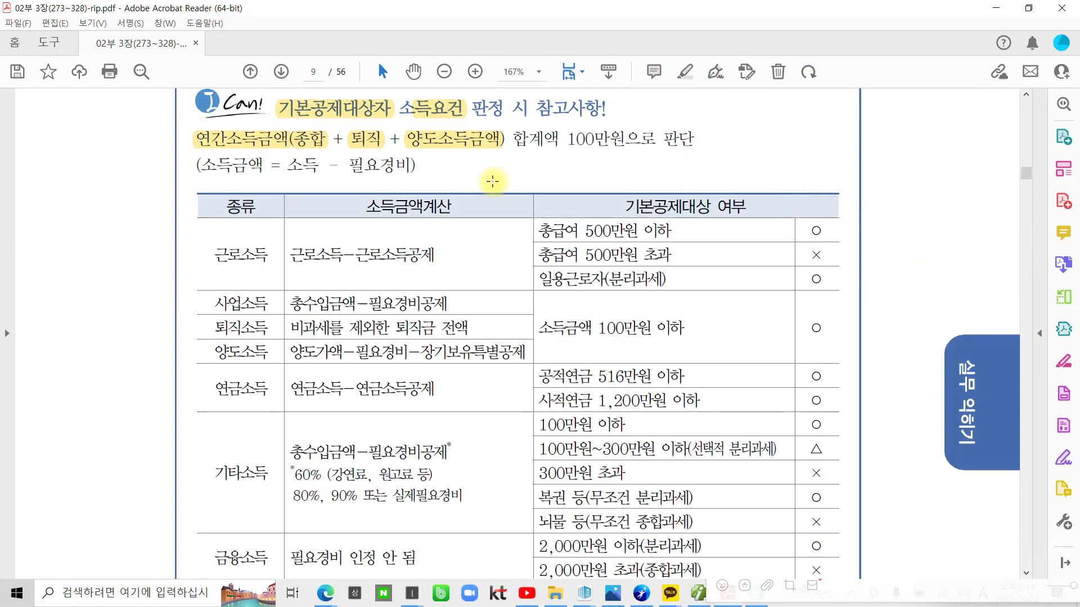
Circle (소득금액 = 소득 - 필요경비) in red with the screen pen, then clear it
key(ctrl+2)
mouse_move(181, 163)
mouse_down()
mouse_move(240, 194)
mouse_move(442, 193)
mouse_move(350, 151)
mouse_move(153, 153)
mouse_up()
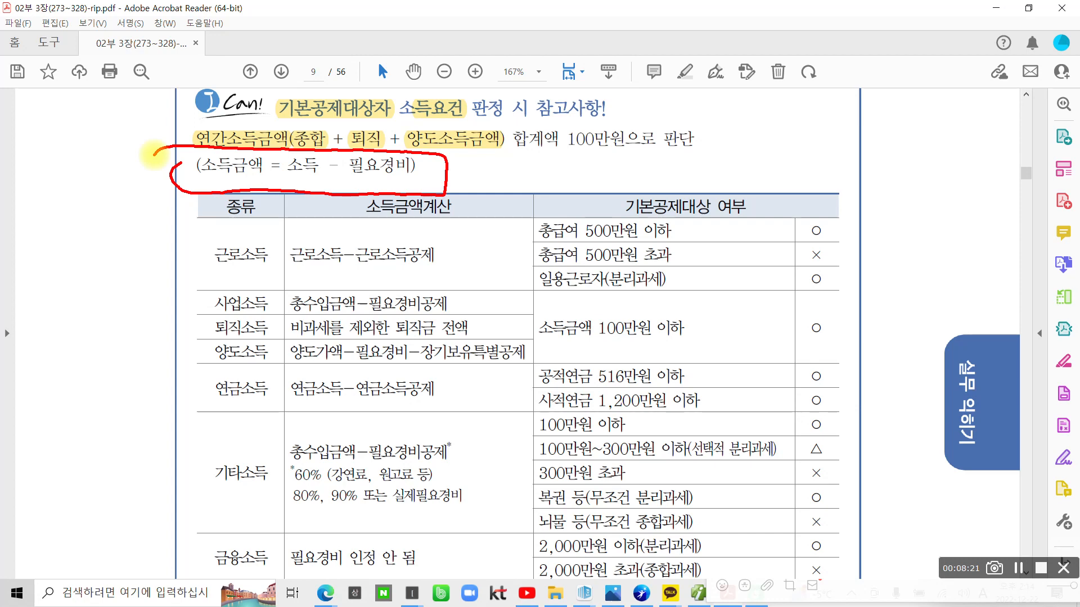
key(Escape)
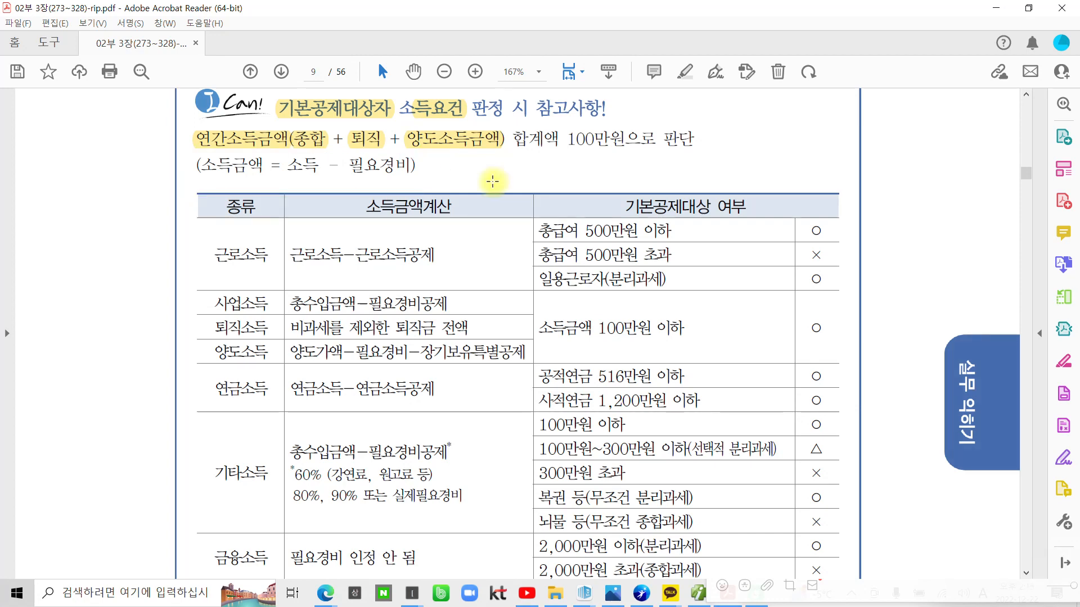
Highlight 근로소득 and 총급여 500만원 이하 in yellow in the income table
scroll(456, 288, down, 2)
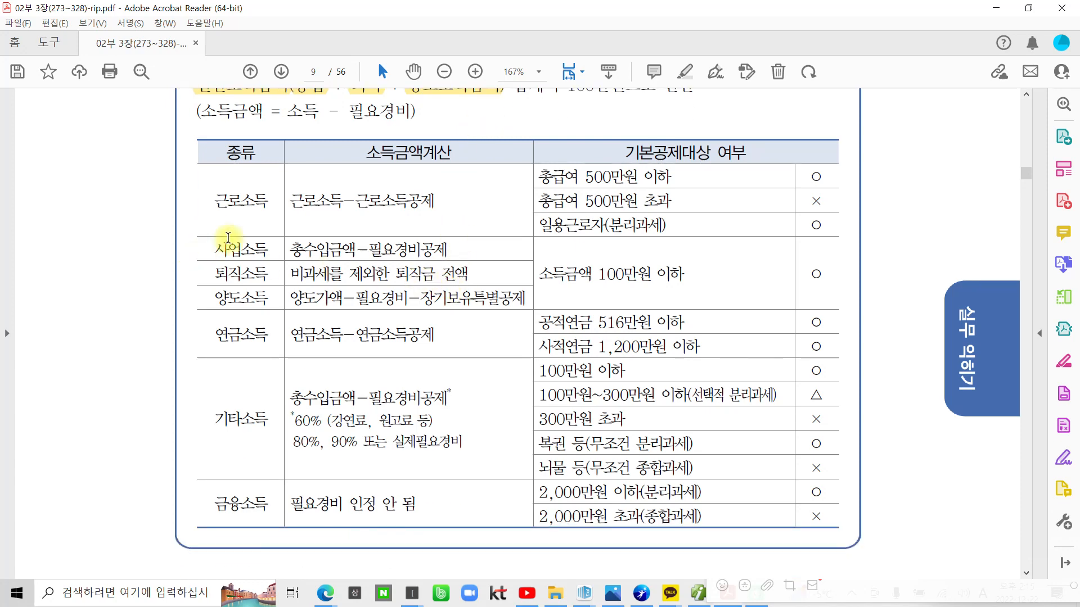
drag(213, 202, 269, 201)
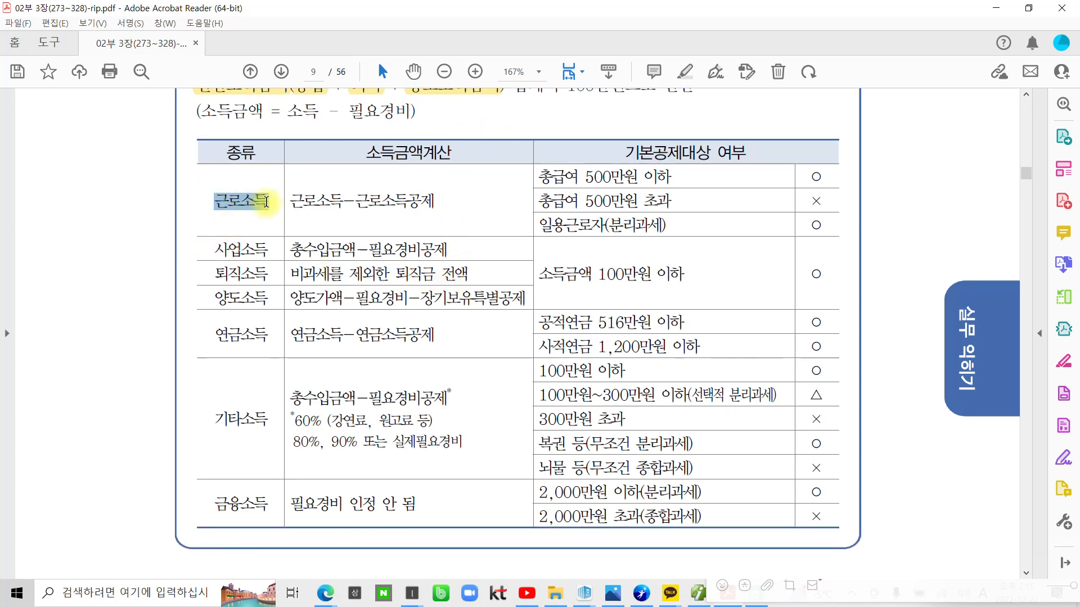
click(283, 145)
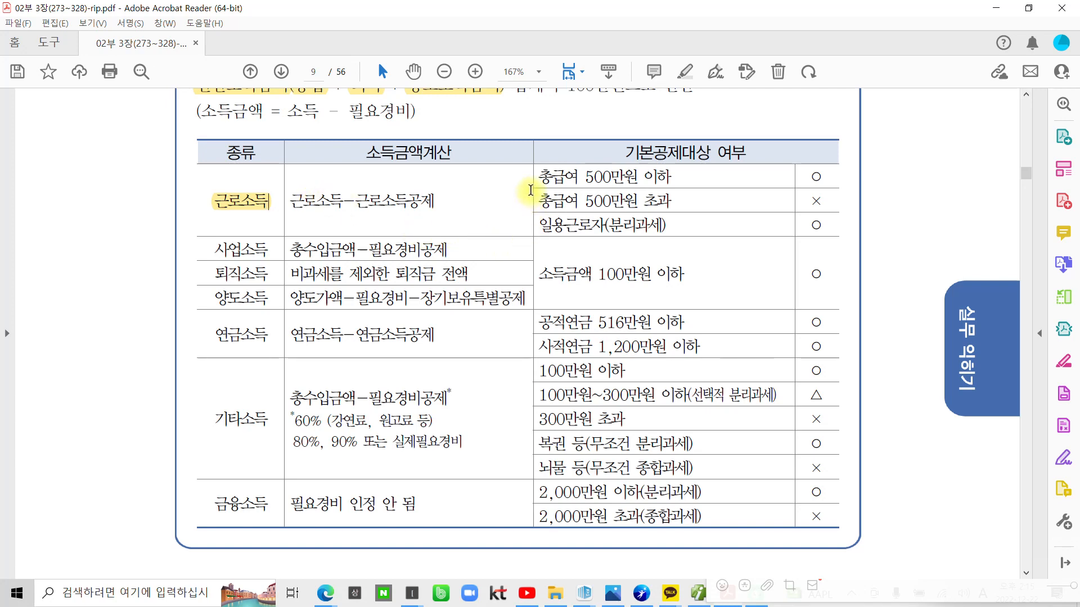
drag(539, 176, 659, 178)
click(682, 116)
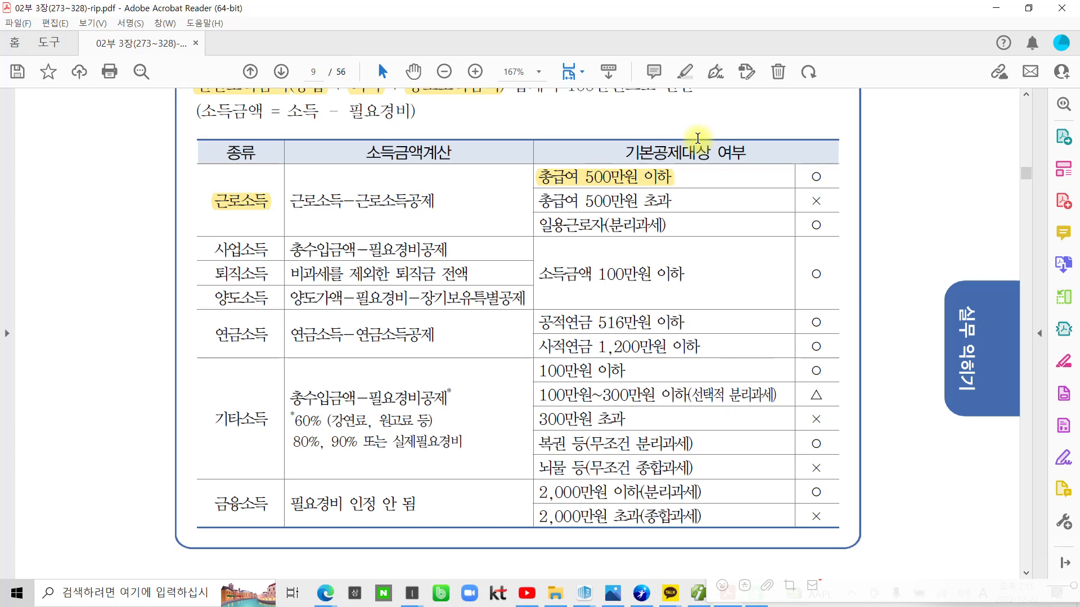
Write ×70% = in red beside the 총급여 500만원 이하 row, then clear the ink
key(ctrl+2)
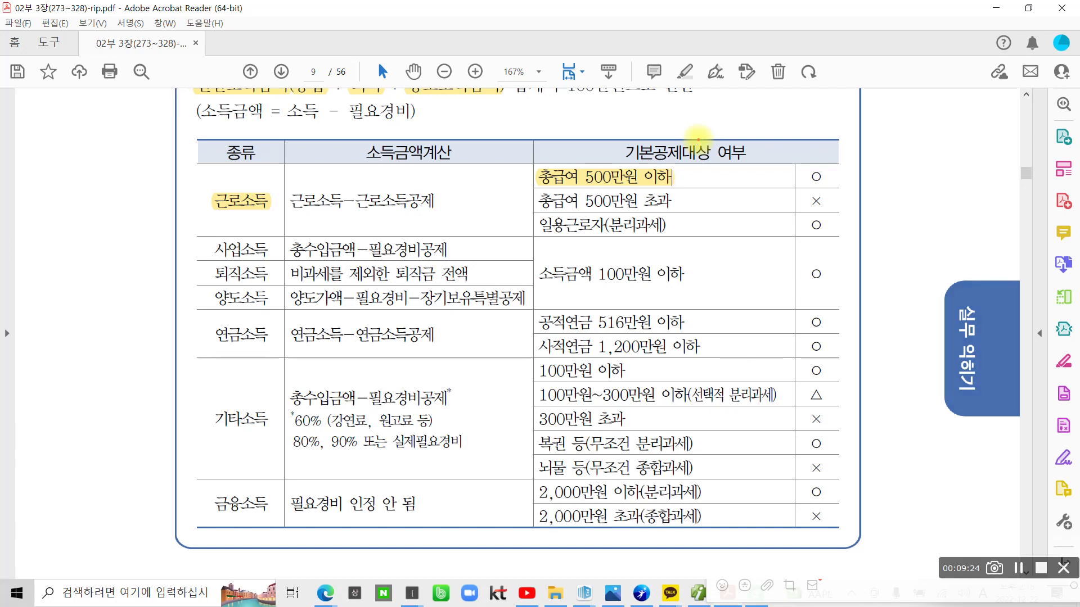
mouse_move(729, 157)
mouse_down()
mouse_move(706, 179)
mouse_move(760, 200)
mouse_up()
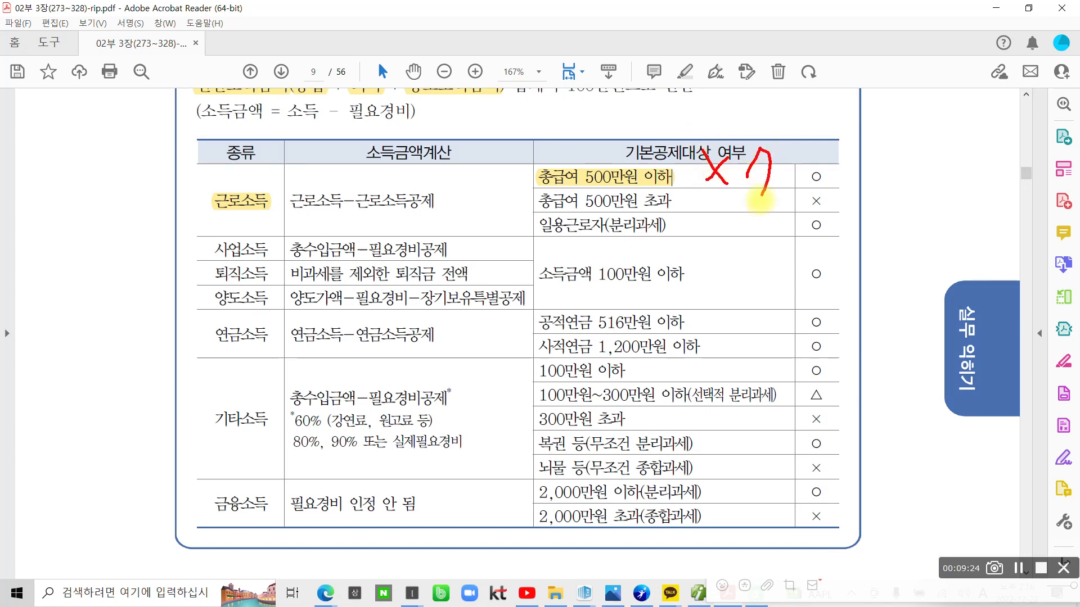
mouse_move(793, 155)
mouse_down()
mouse_move(833, 139)
mouse_move(831, 192)
mouse_move(929, 156)
mouse_up()
drag(919, 167, 938, 167)
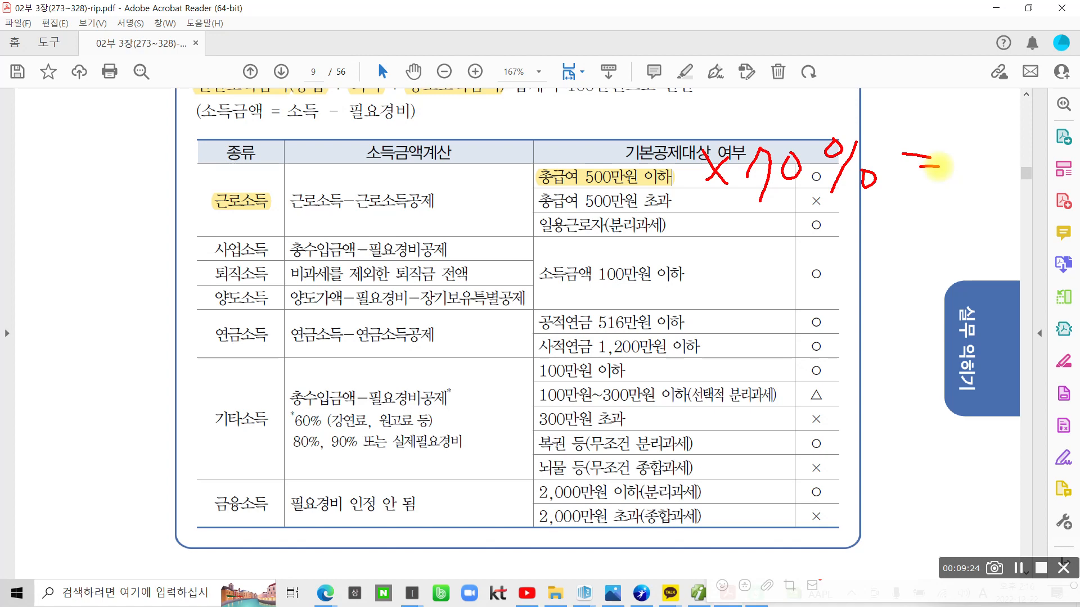
key(Escape)
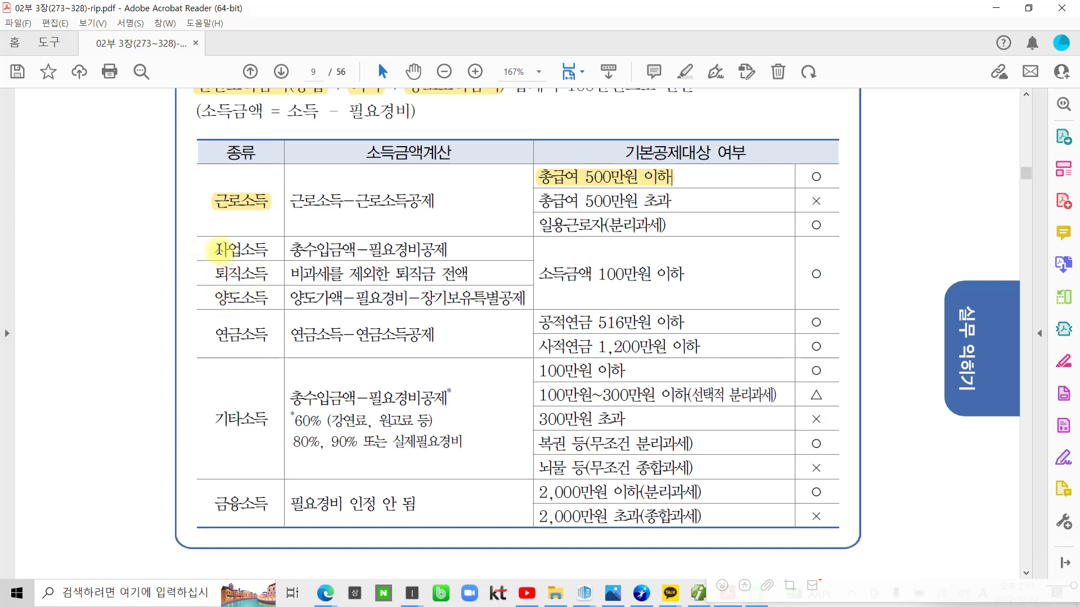
Box 사업·퇴직·양도소득 in red; underline the 100만원, 516만원, 1,200만원 limits, 연금소득 and 기타소득
drag(212, 236, 273, 314)
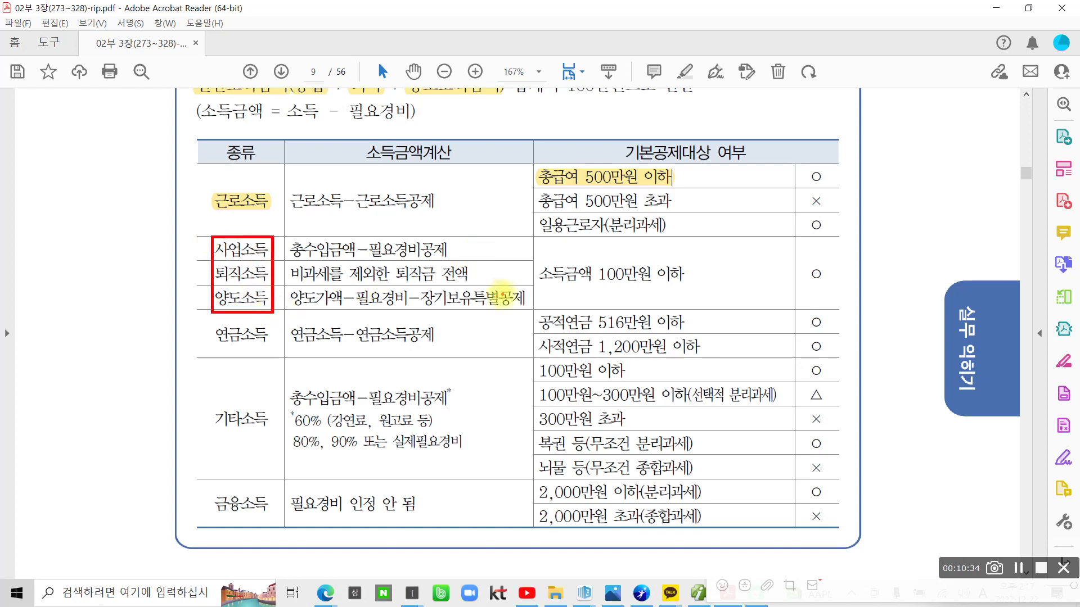
drag(539, 285, 686, 287)
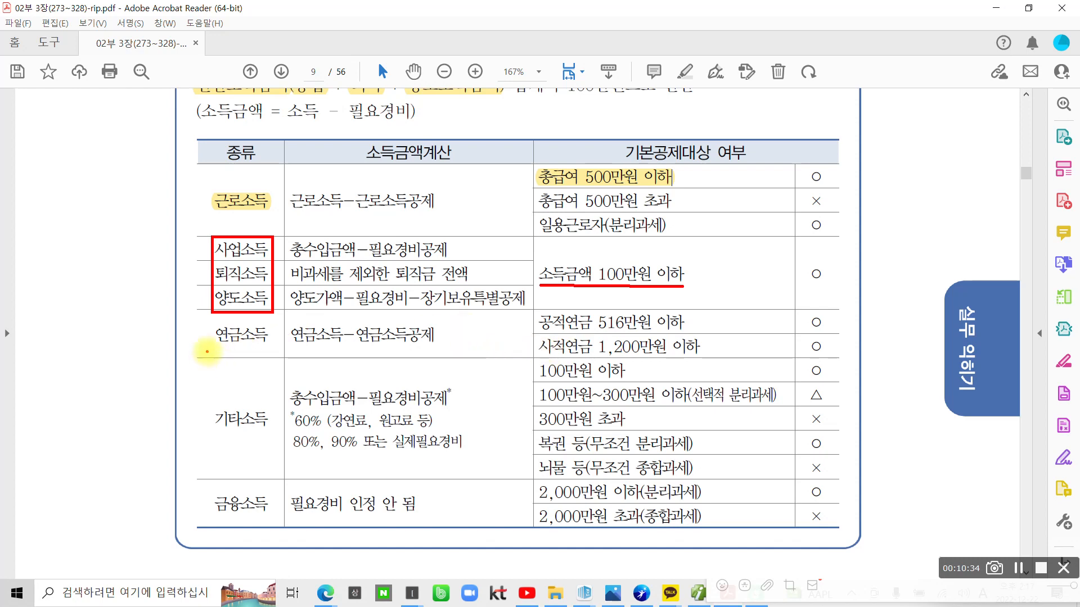
drag(211, 348, 253, 349)
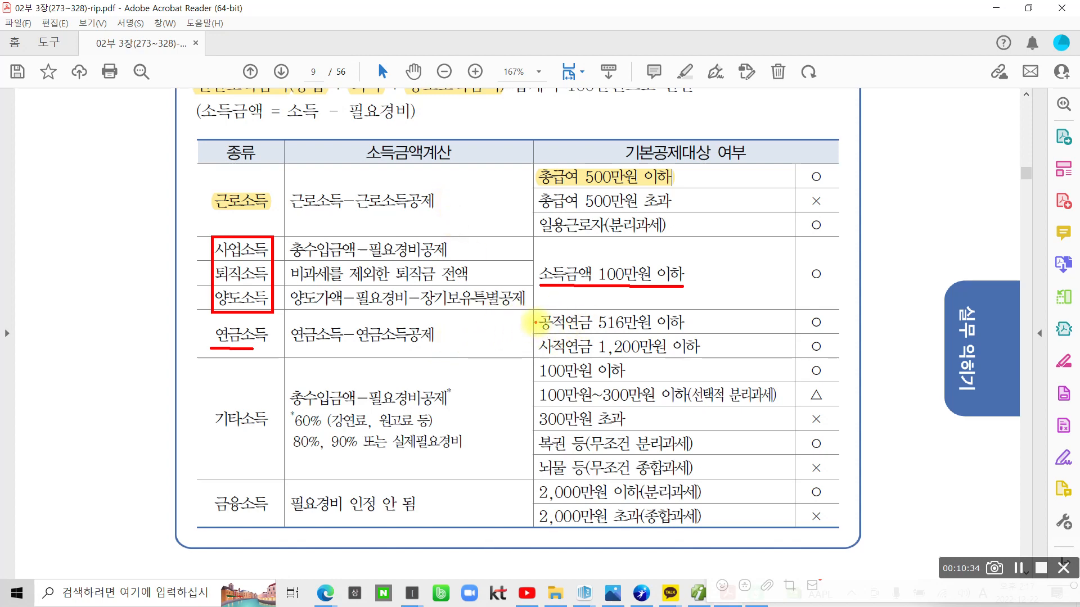
mouse_move(536, 322)
mouse_down()
mouse_move(521, 338)
mouse_move(530, 347)
mouse_up()
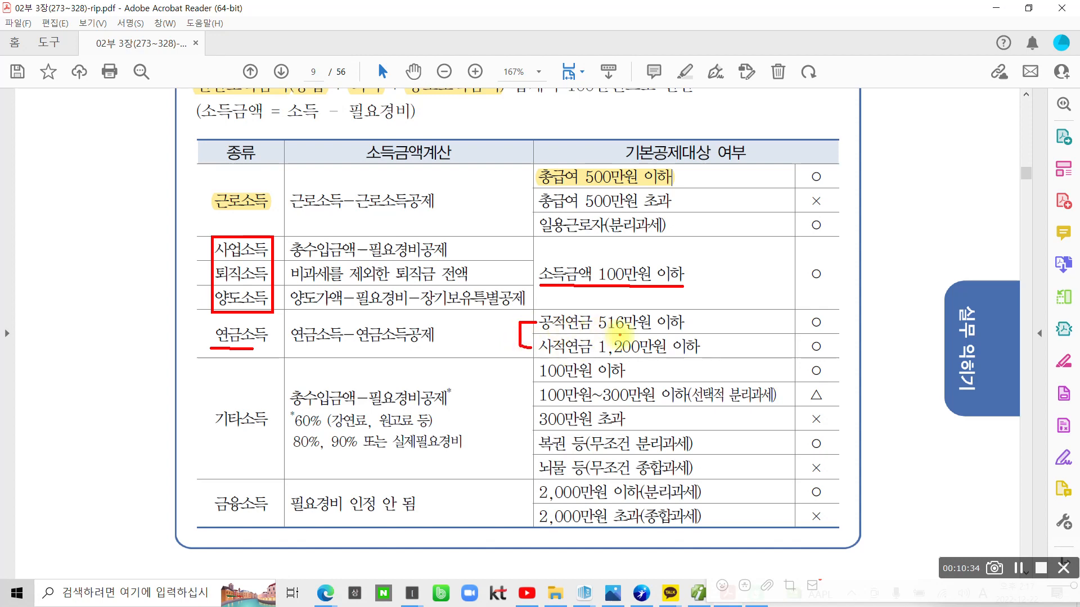
drag(598, 334, 682, 333)
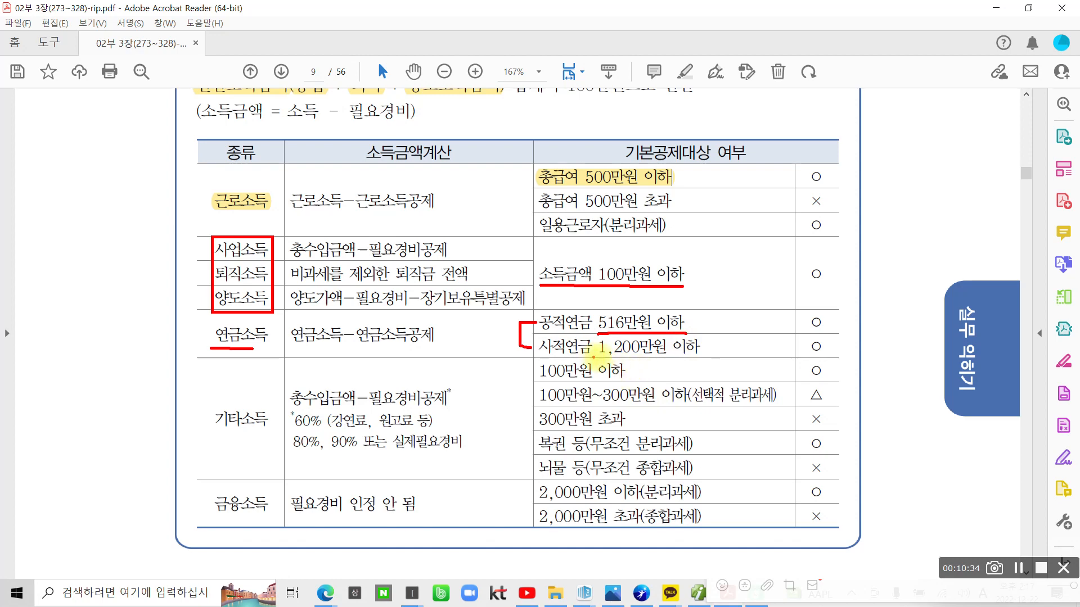
drag(598, 356, 697, 356)
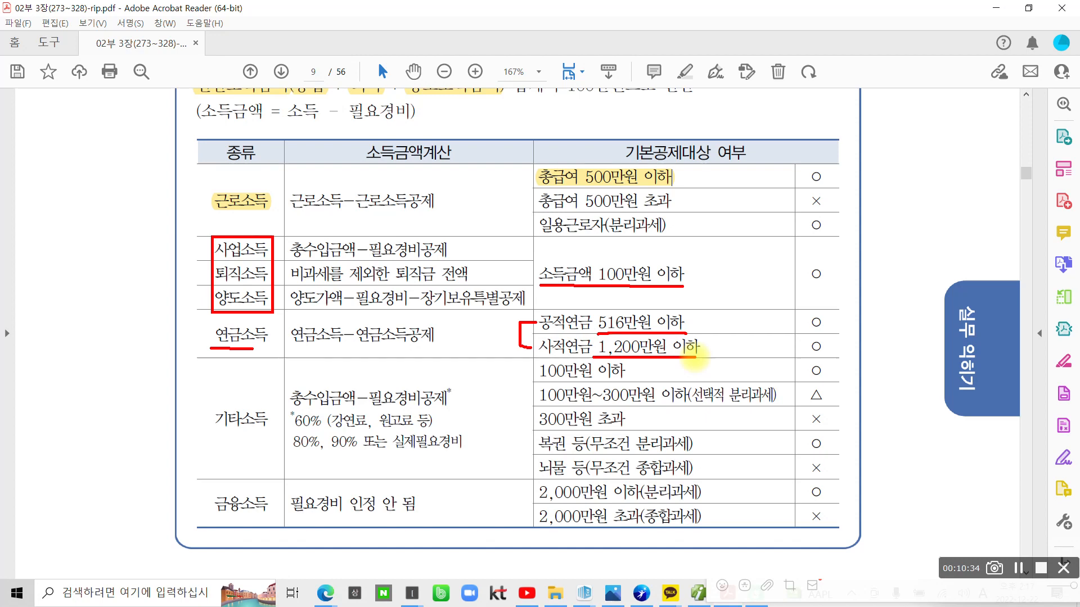
drag(207, 437, 261, 443)
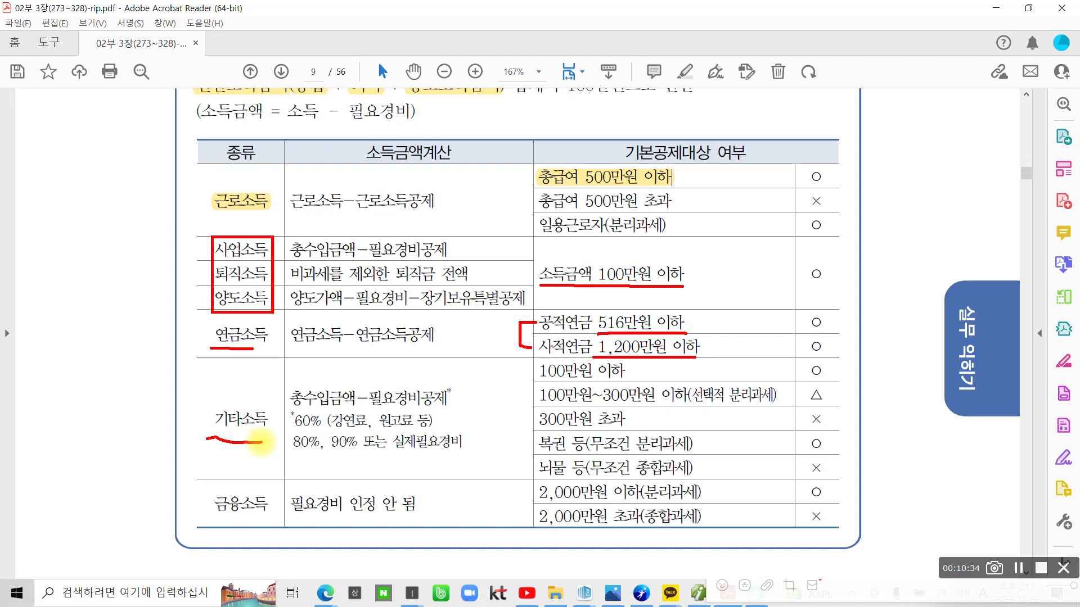
Circle the 60% (강연료, 원고료 등), 80%, 90% footnote and underline 100만원~300만원 in red
mouse_move(314, 469)
mouse_down()
mouse_move(293, 406)
mouse_move(372, 447)
mouse_move(290, 477)
mouse_up()
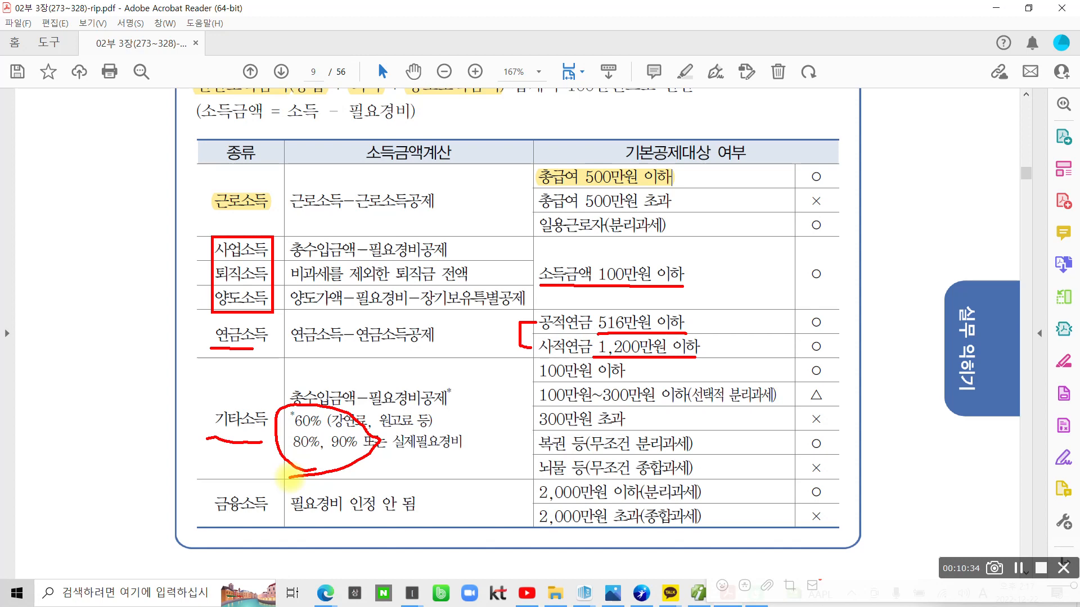
drag(548, 404, 642, 410)
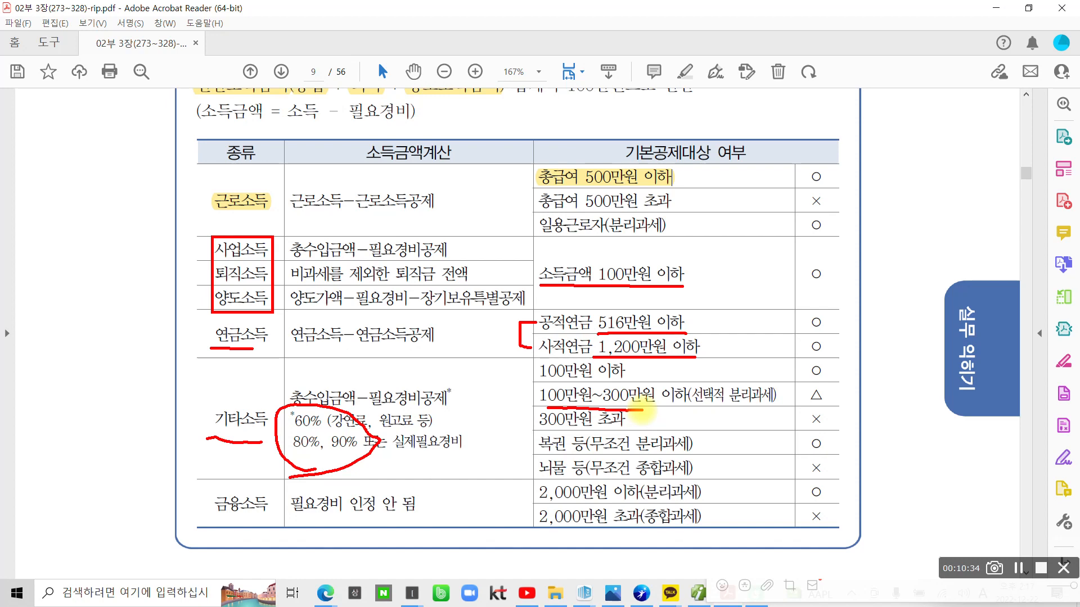
Underline 금융소득 in red and mark the 2,000만원 이하(분리과세) row and its ○
drag(191, 518, 259, 515)
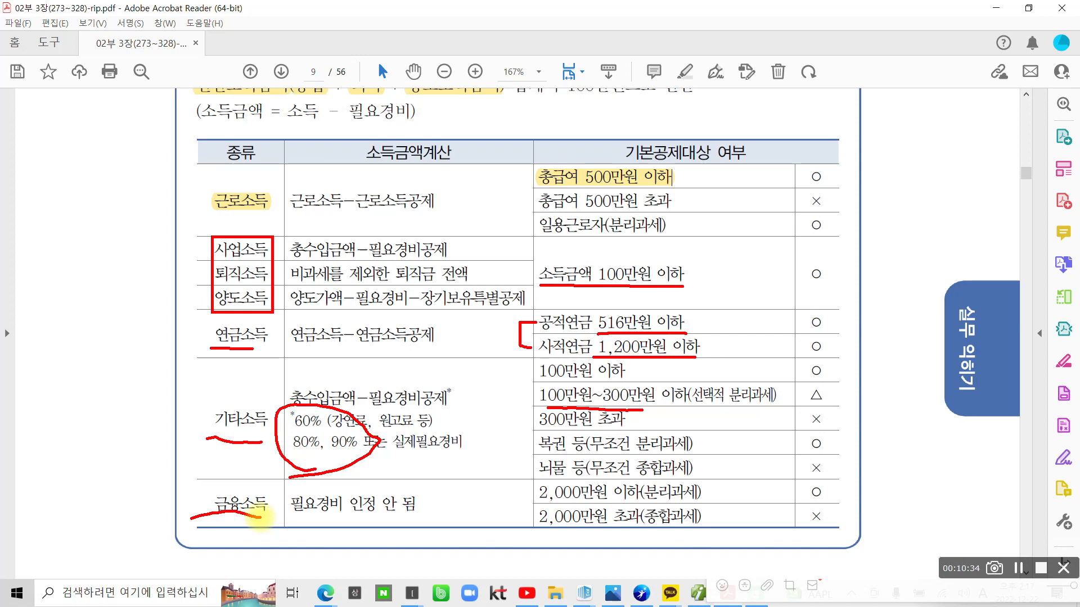
drag(516, 494, 527, 500)
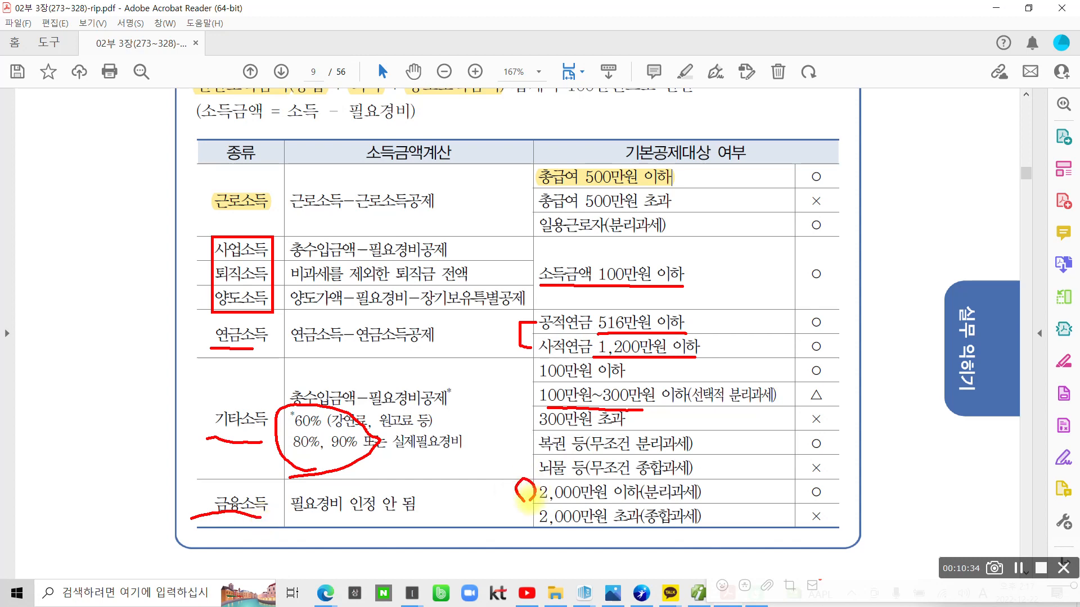
drag(860, 487, 839, 484)
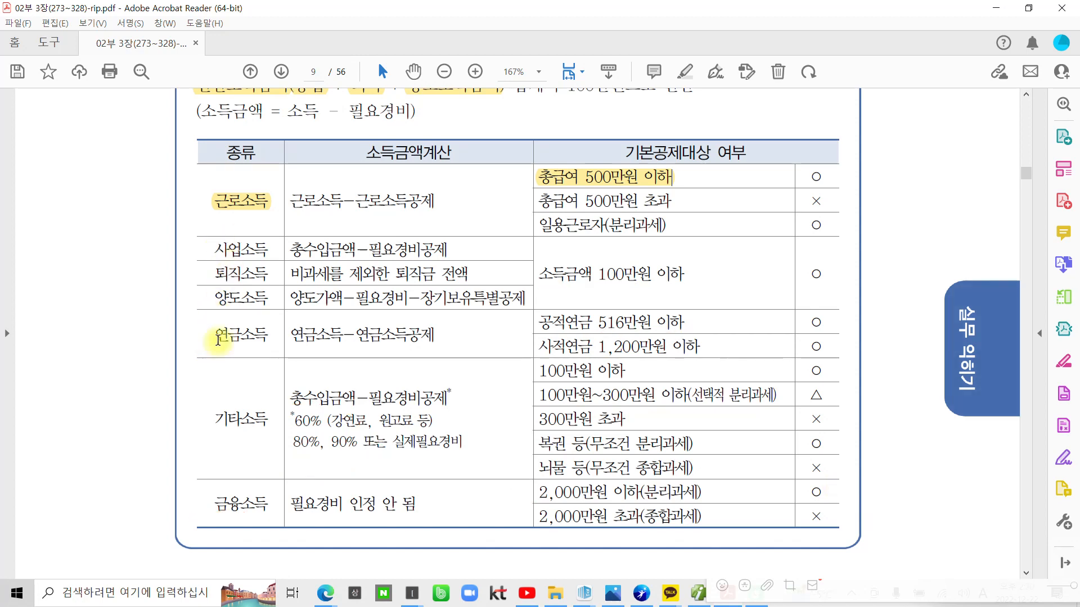
Scroll down to page 10's 수행과제 사원등록 task and its personnel-details table
scroll(230, 340, down, 5)
scroll(369, 360, down, 7)
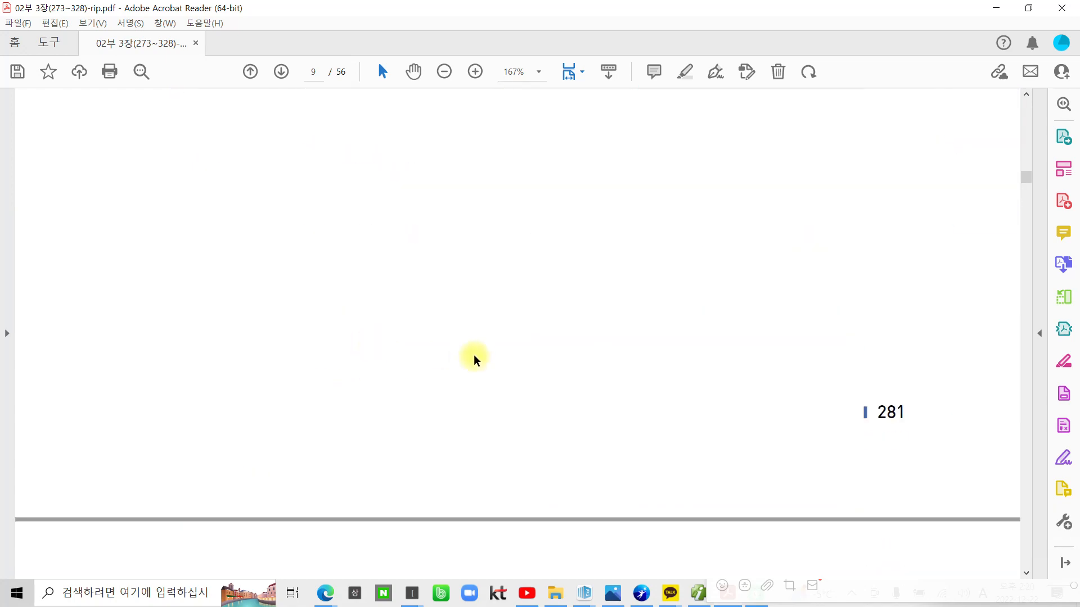
scroll(476, 357, up, 8)
scroll(509, 345, up, 5)
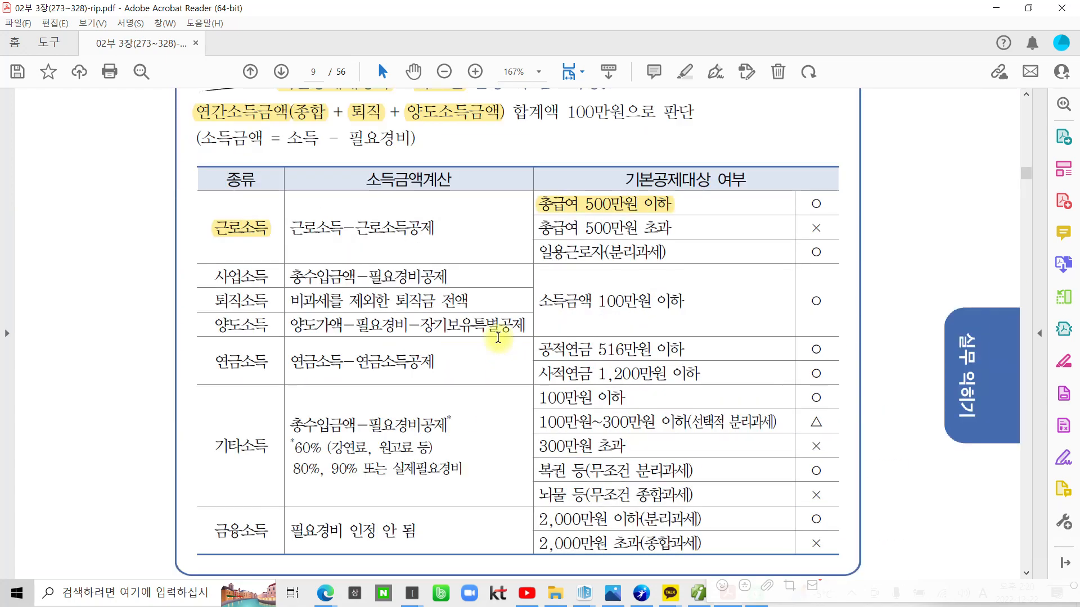
scroll(497, 338, down, 1)
scroll(497, 341, down, 15)
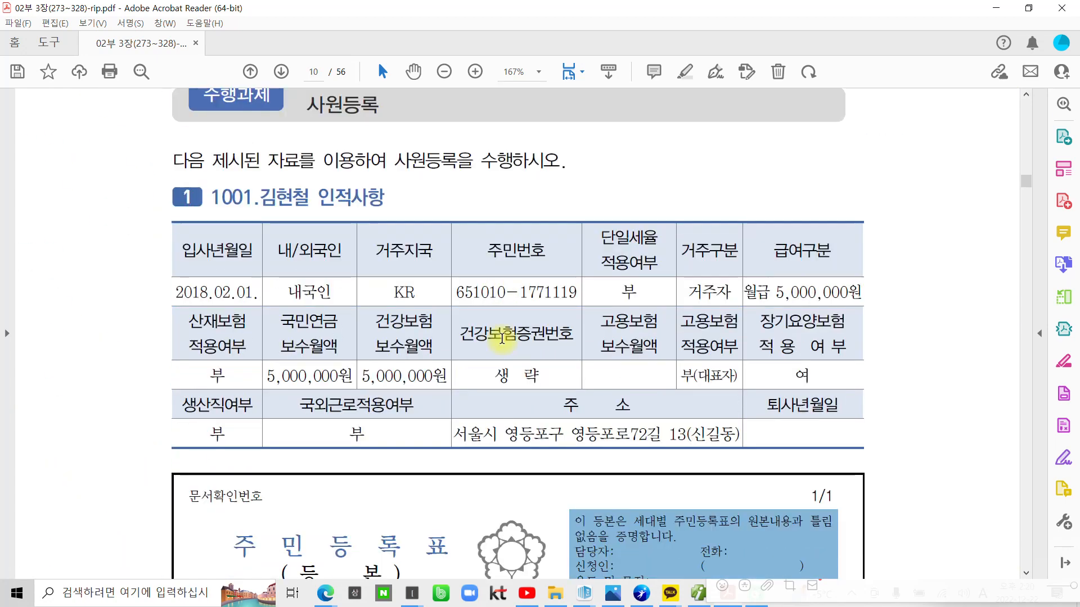
scroll(501, 339, down, 1)
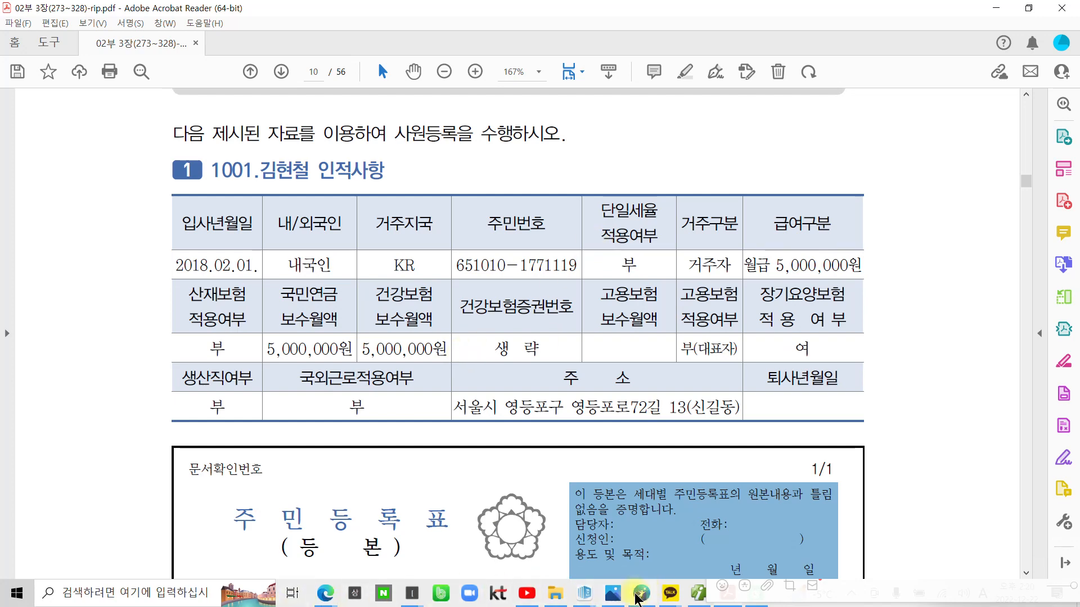
Bring up Smart A's 인사급여 full menu and circle the 기초/인사관리 group in red
click(693, 601)
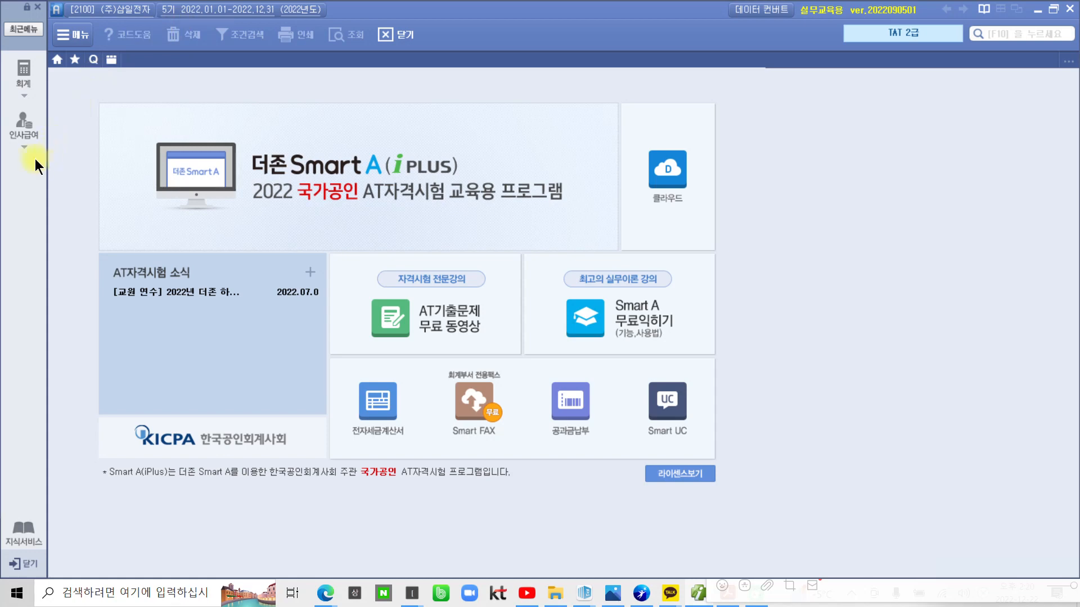
click(20, 132)
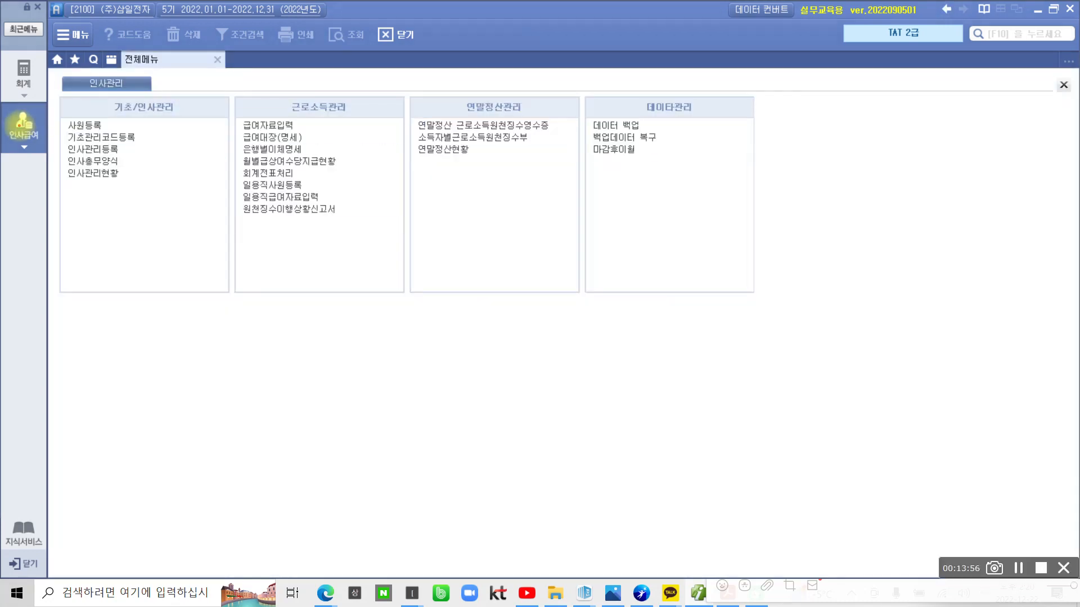
mouse_move(134, 221)
mouse_down()
mouse_move(149, 90)
mouse_move(146, 238)
mouse_up()
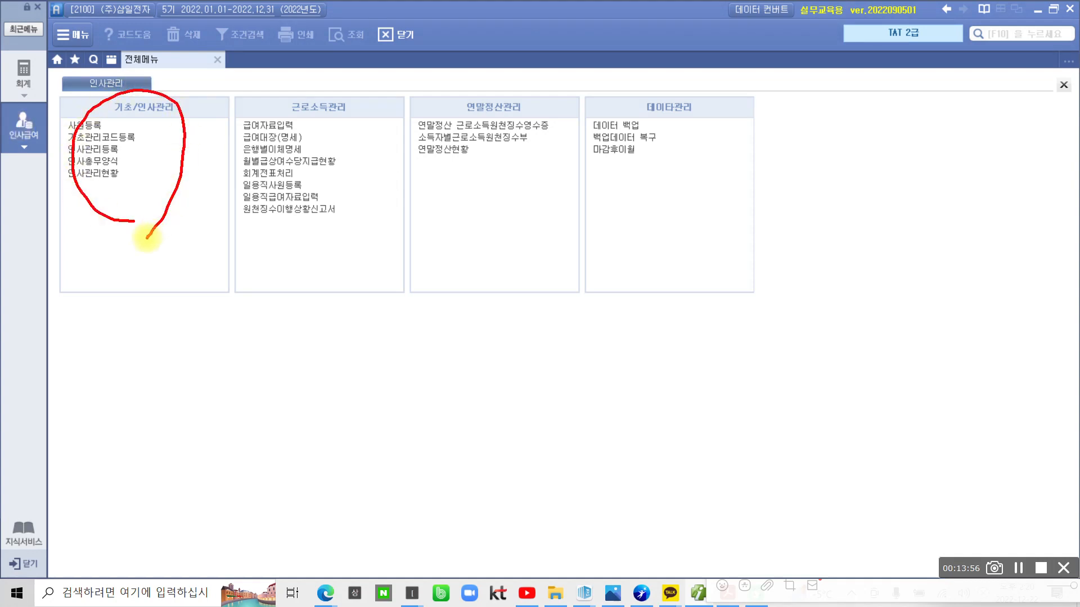
mouse_move(373, 227)
mouse_down()
mouse_move(246, 207)
mouse_move(371, 115)
mouse_move(350, 280)
mouse_up()
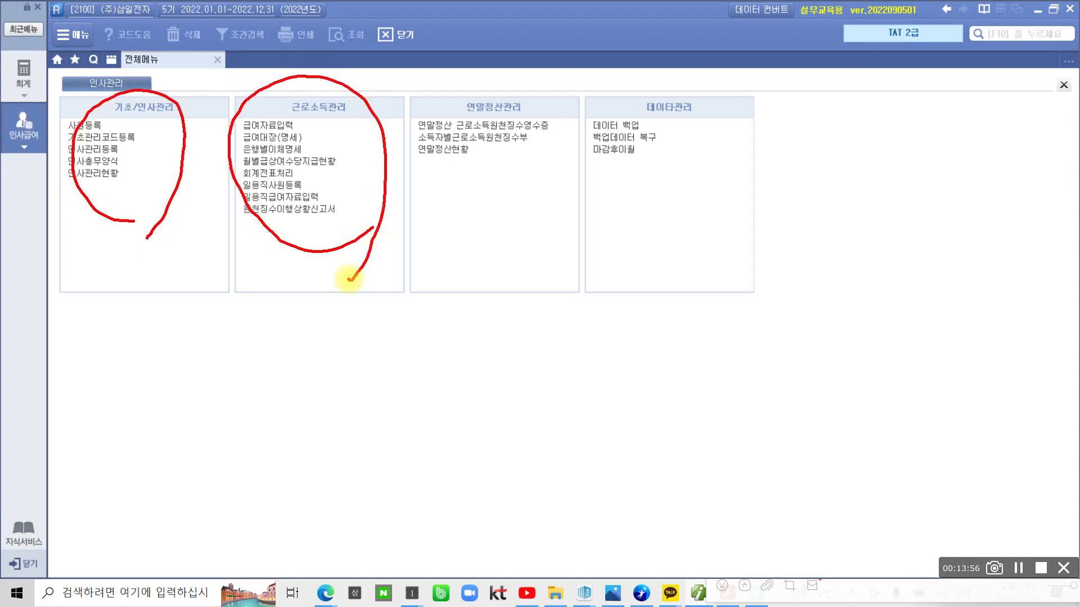
Circle 연말정산관리 and 데이터관리, underline 사원등록, then clear the red ink
mouse_move(523, 236)
mouse_down()
mouse_move(414, 188)
mouse_move(550, 101)
mouse_move(506, 247)
mouse_up()
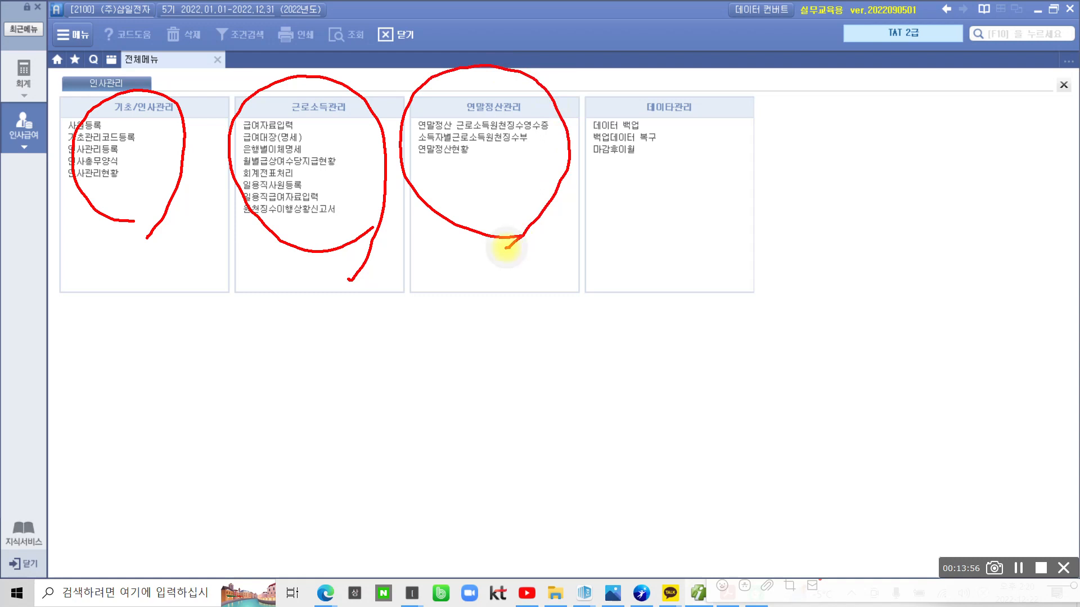
mouse_move(719, 199)
mouse_down()
mouse_move(622, 232)
mouse_move(737, 90)
mouse_move(761, 234)
mouse_move(713, 287)
mouse_up()
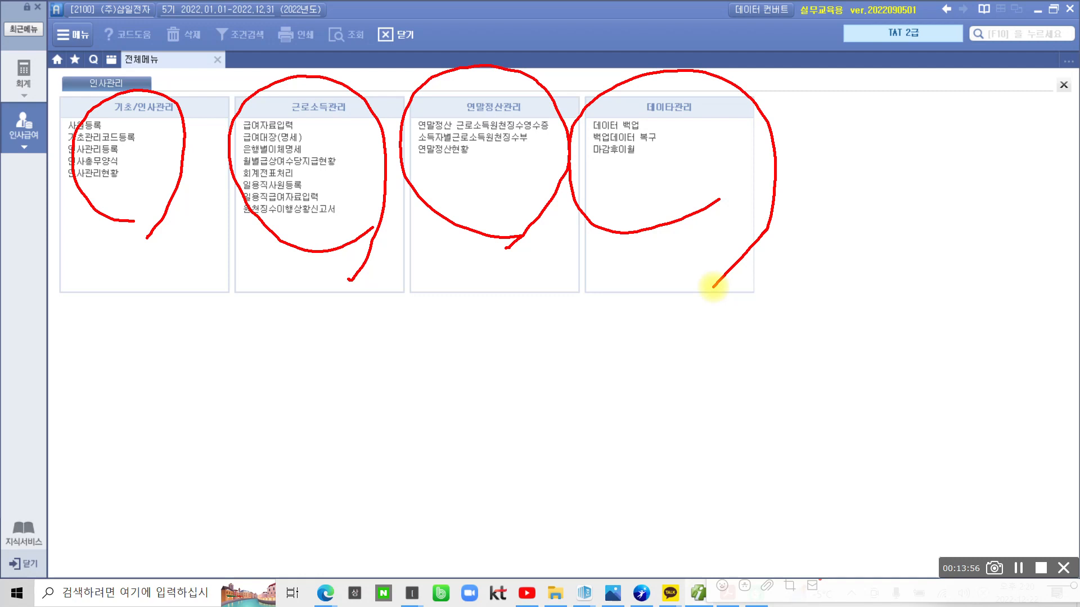
drag(103, 127, 184, 126)
key(Escape)
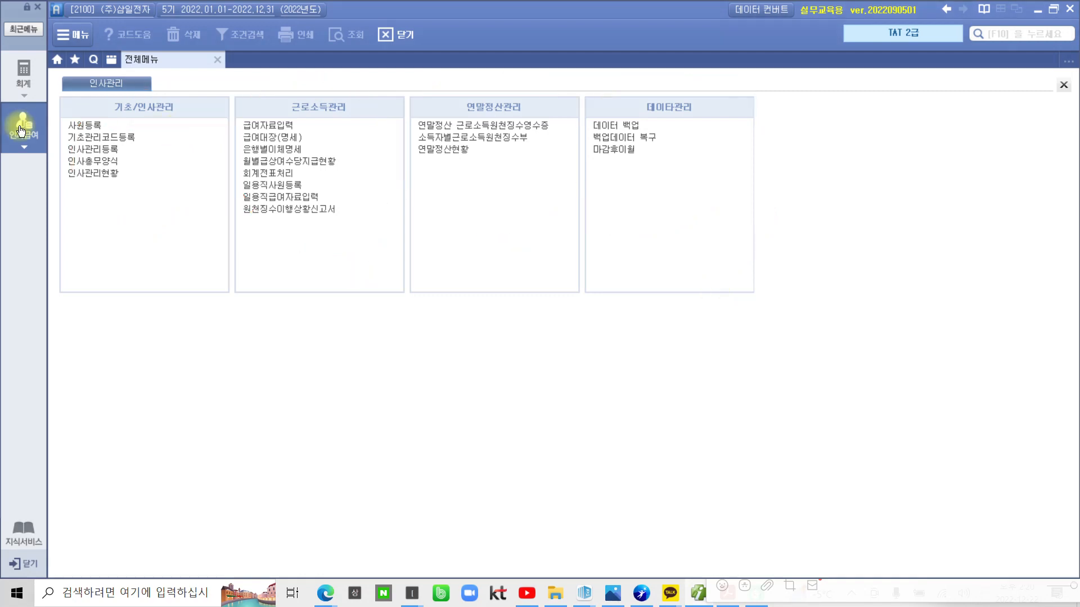
Open 사원등록, mark its 사원명 and 코드 columns and 기초사항 form in red, then clear it
click(77, 127)
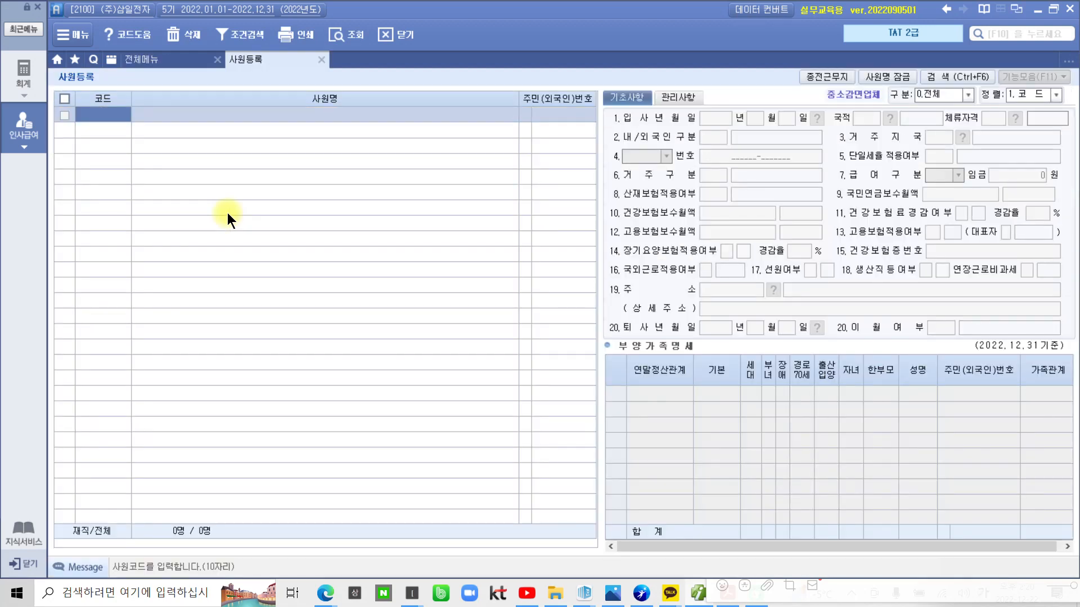
mouse_move(162, 105)
mouse_down()
mouse_move(133, 277)
mouse_move(128, 397)
mouse_move(151, 414)
mouse_up()
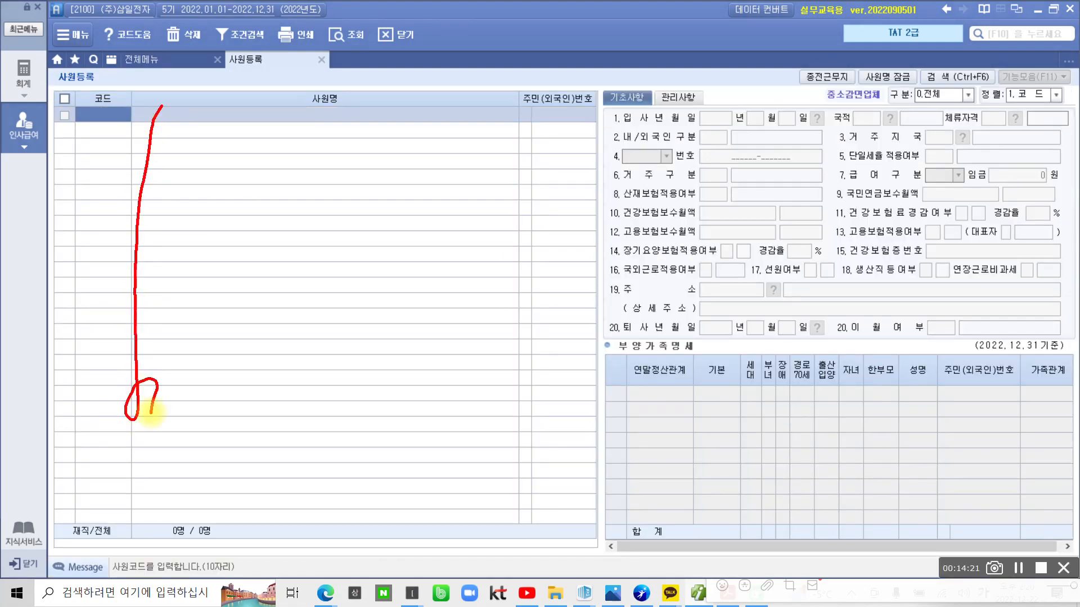
drag(107, 156, 132, 163)
drag(532, 509, 563, 525)
mouse_move(478, 357)
mouse_down()
mouse_move(542, 194)
mouse_move(1075, 183)
mouse_move(759, 512)
mouse_move(615, 512)
mouse_up()
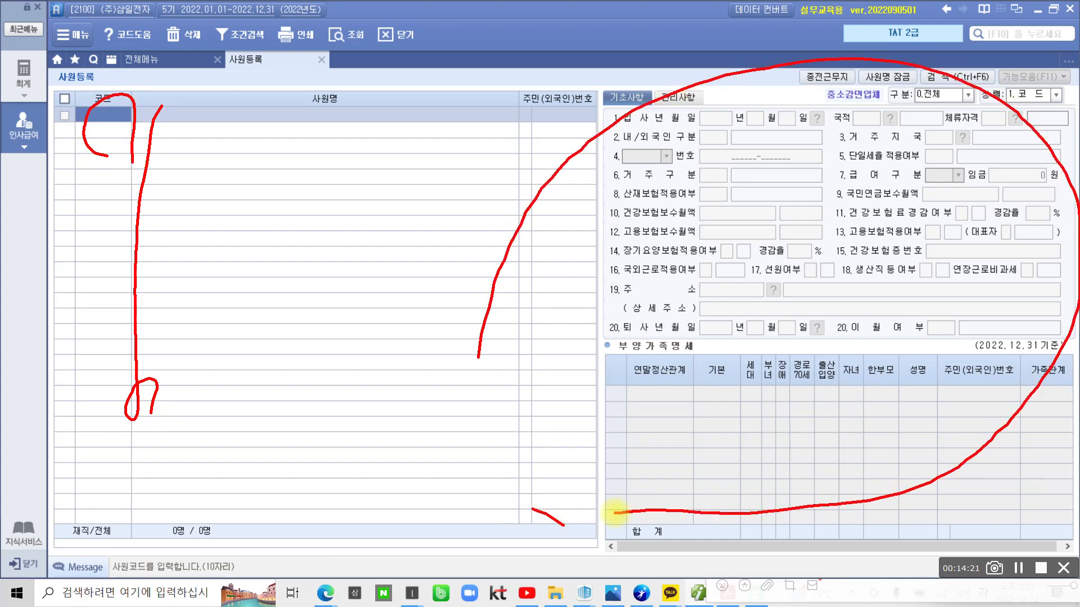
key(Escape)
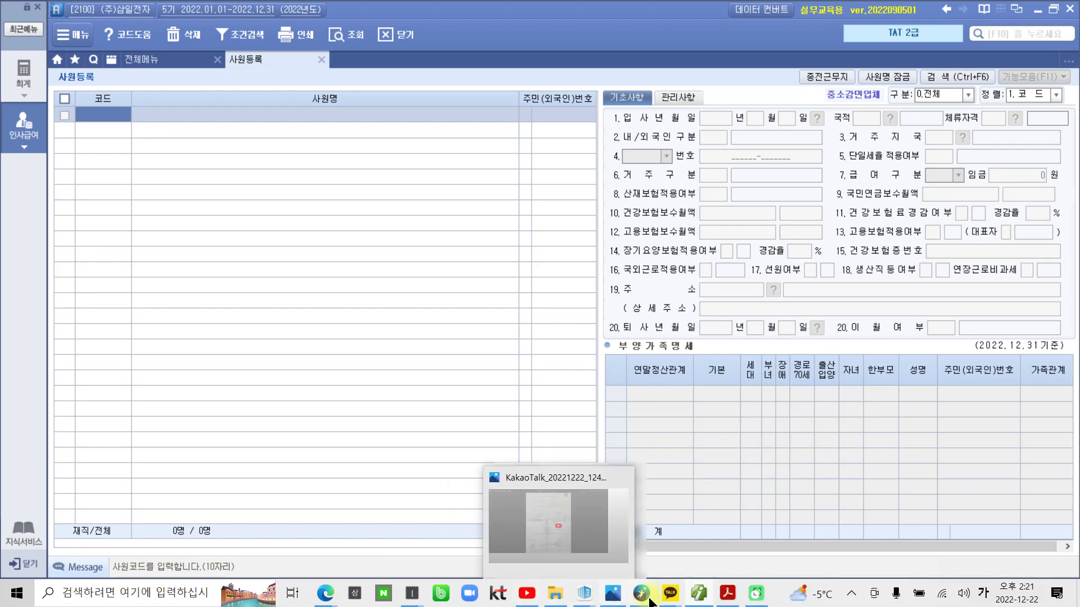
Highlight employee code 1001 in yellow in the PDF heading, then return to Smart A
click(728, 593)
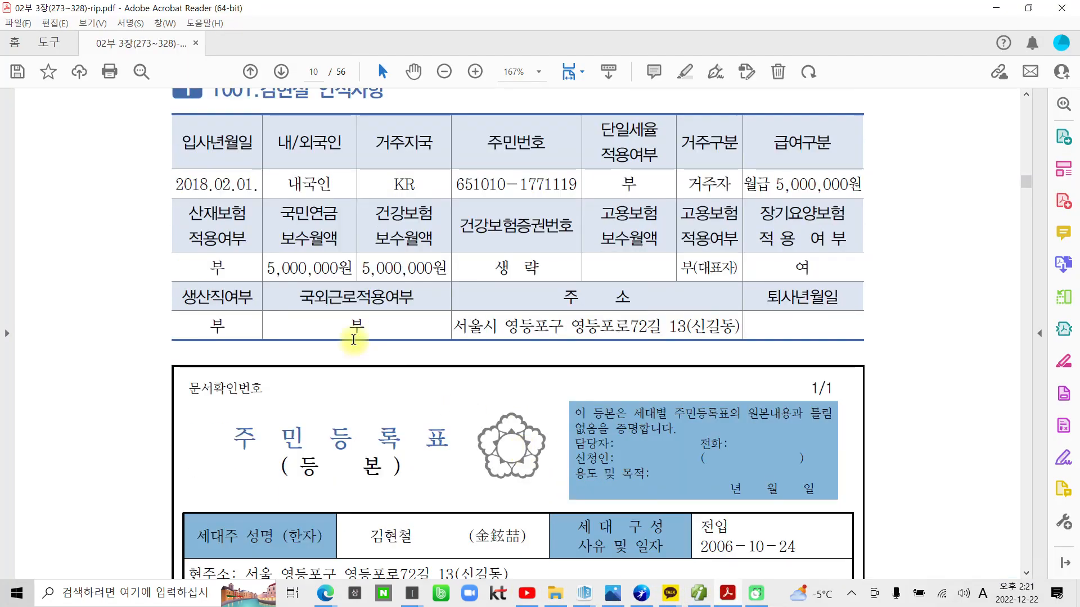
scroll(353, 339, up, 2)
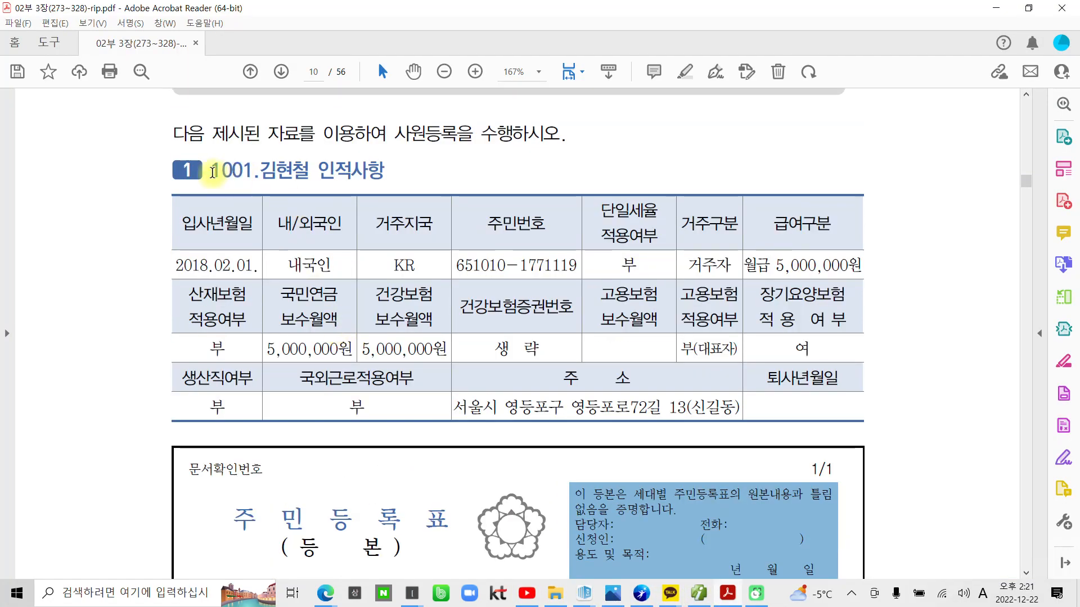
drag(213, 171, 256, 172)
click(270, 109)
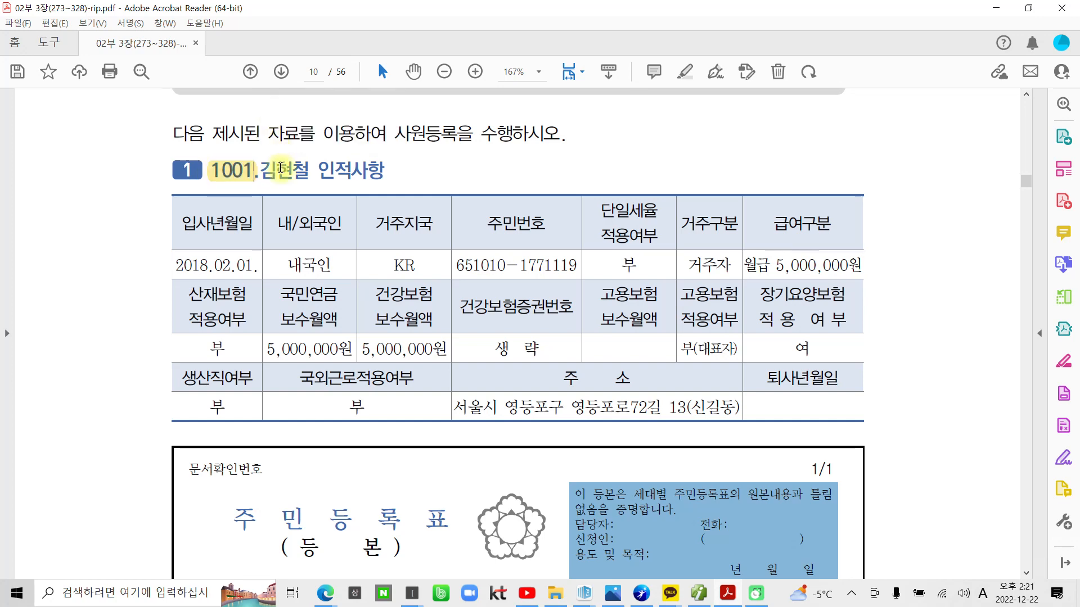
scroll(357, 299, down, 3)
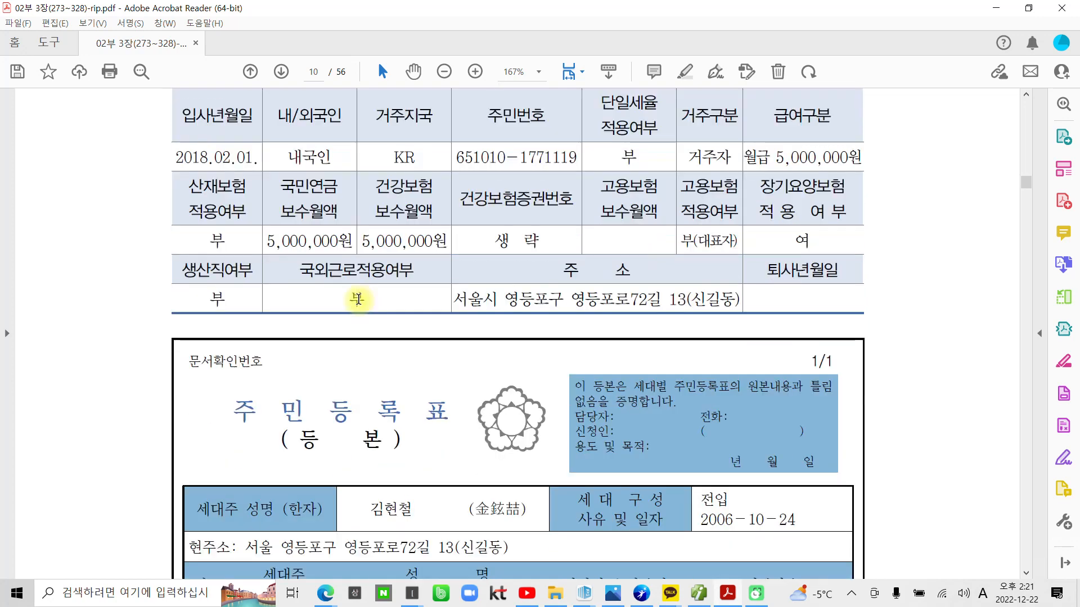
scroll(358, 299, down, 3)
scroll(367, 306, up, 7)
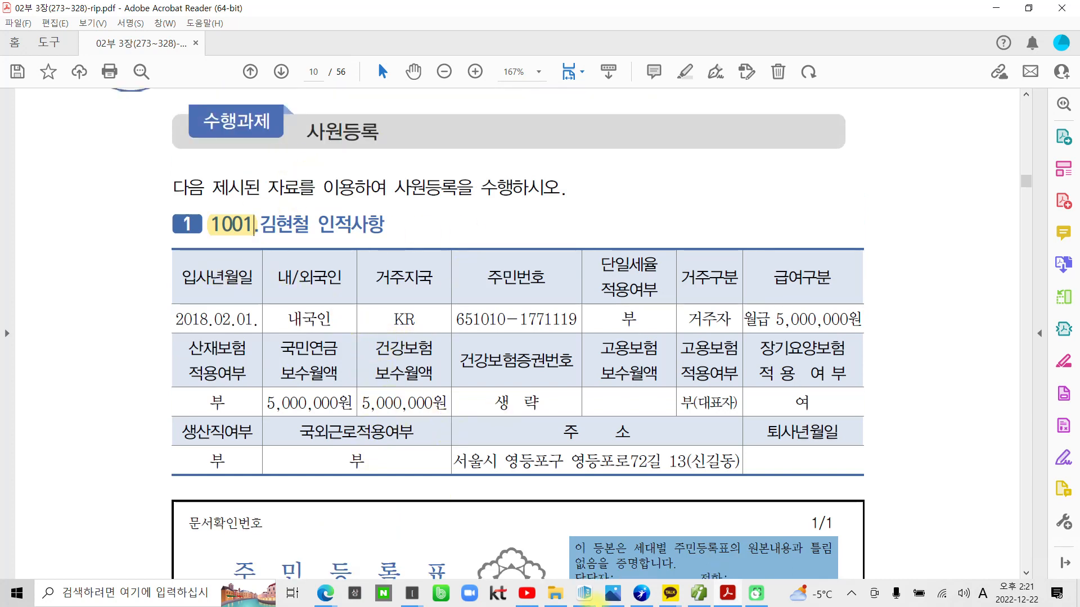
mouse_move(730, 596)
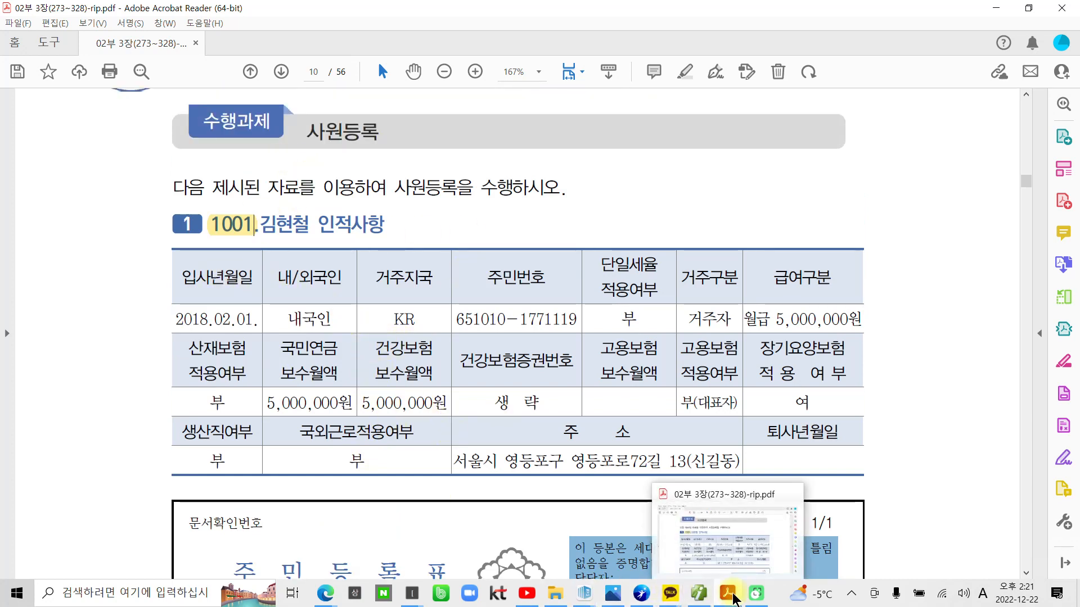
click(703, 598)
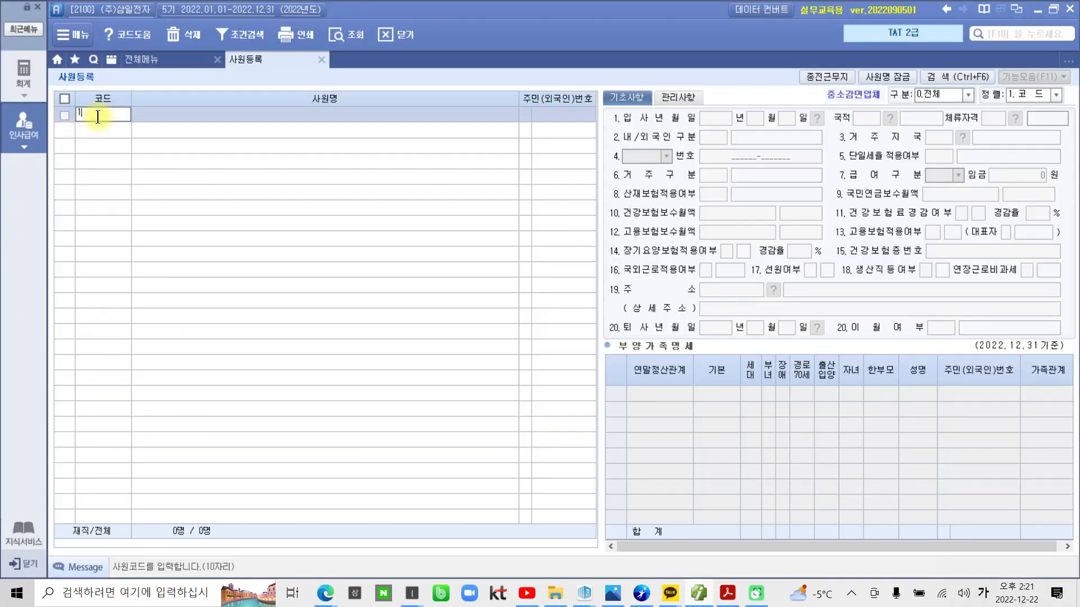
Enter employee code 1001 and the employee's name, keeping 0.내국인
text(1001)
key(Return)
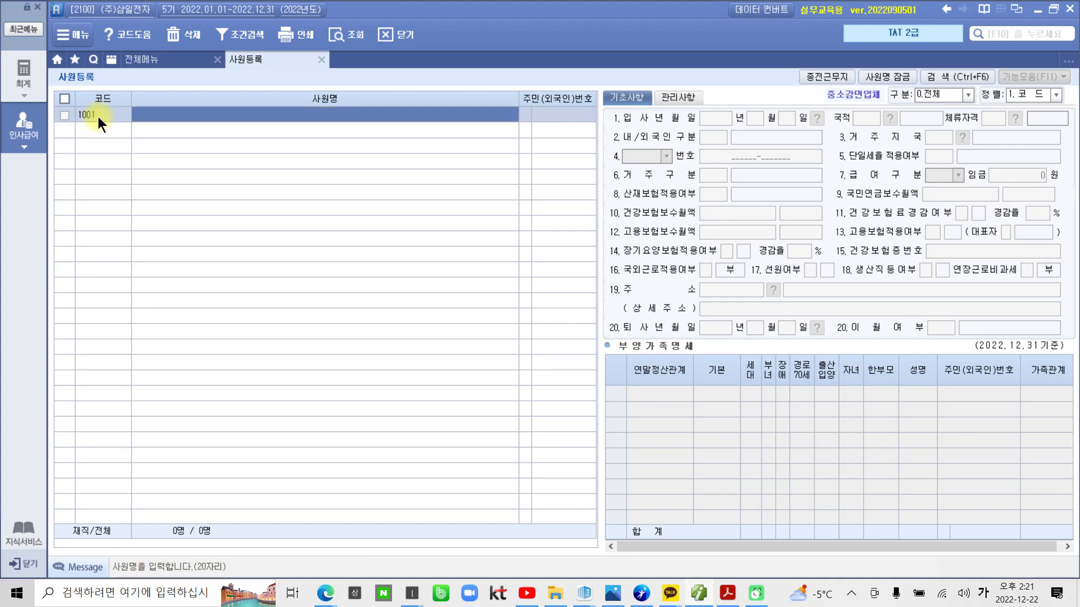
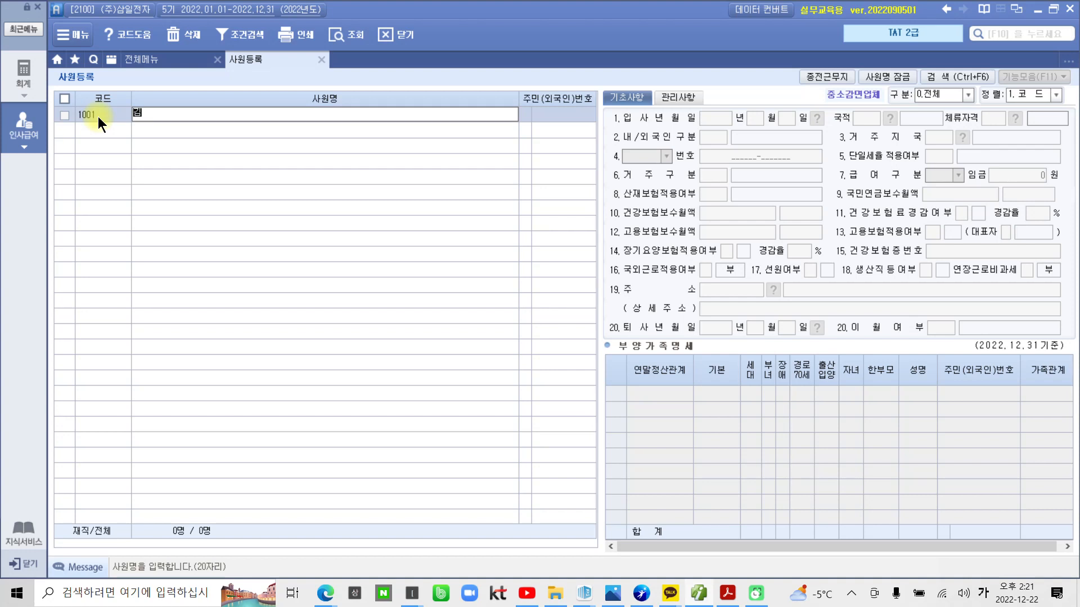
key(Return)
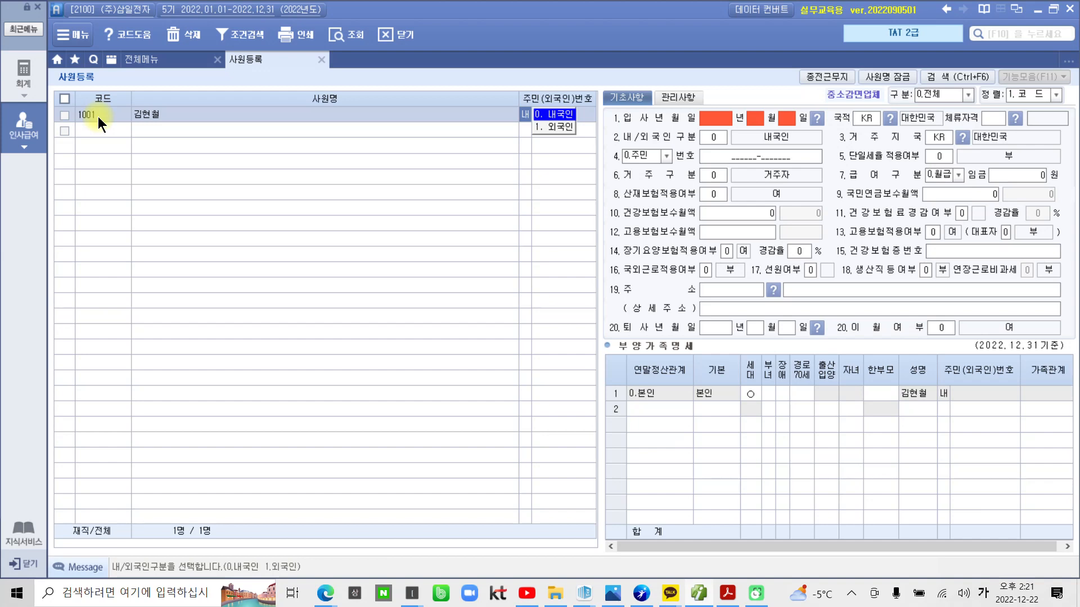
key(Return)
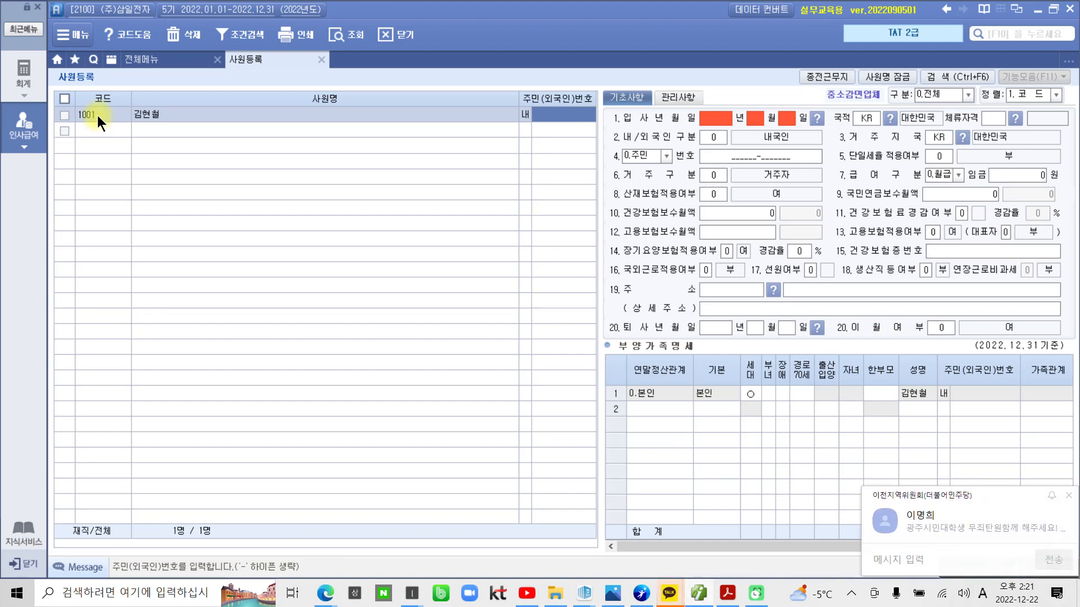
Mute the computer's sound and return to the form's 입사년월일 field
click(963, 593)
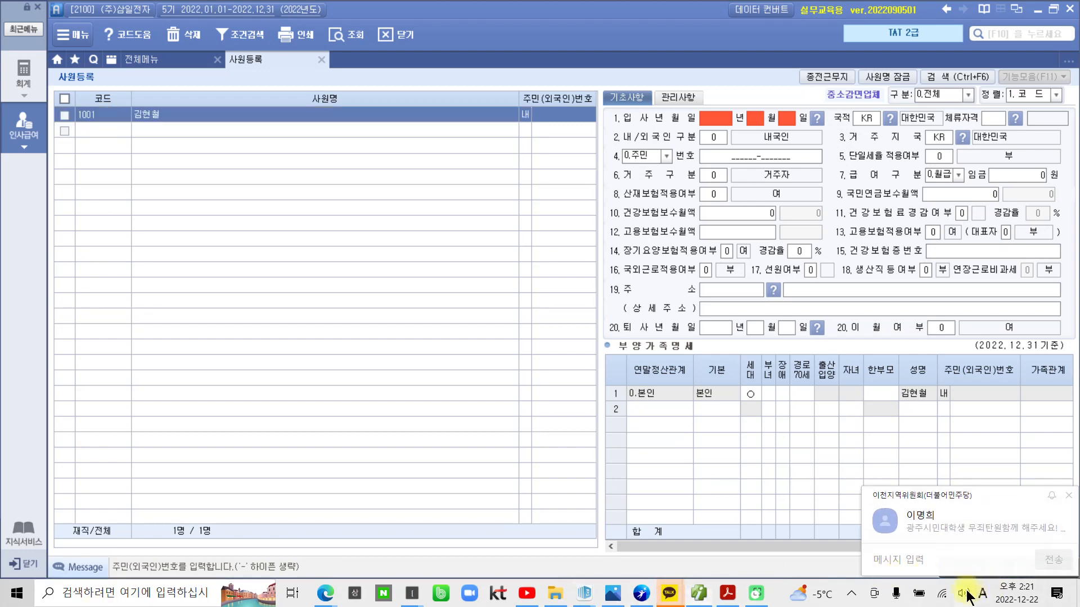
click(850, 559)
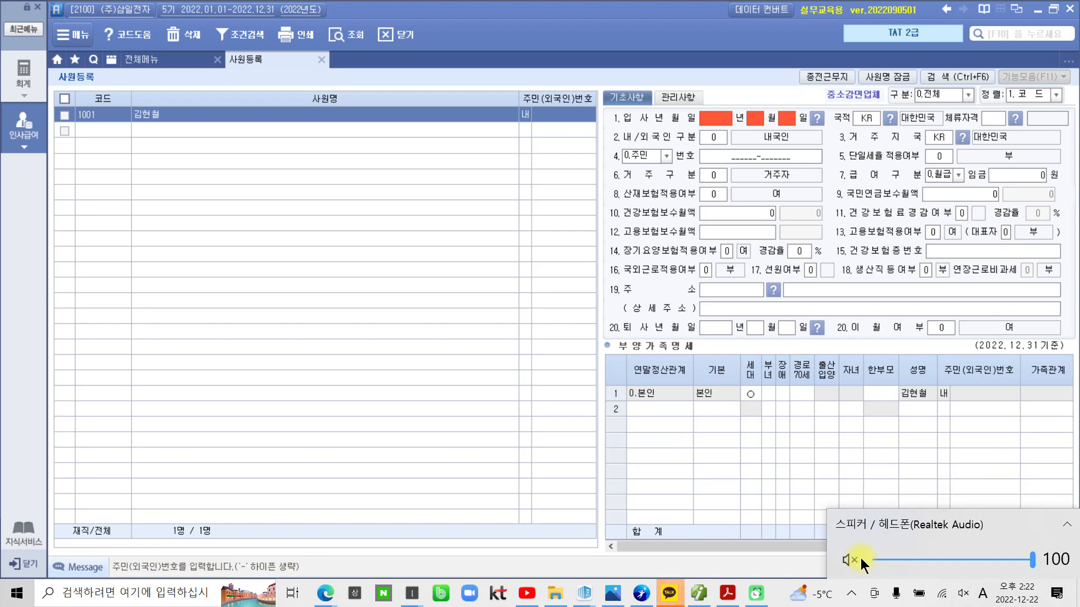
click(558, 114)
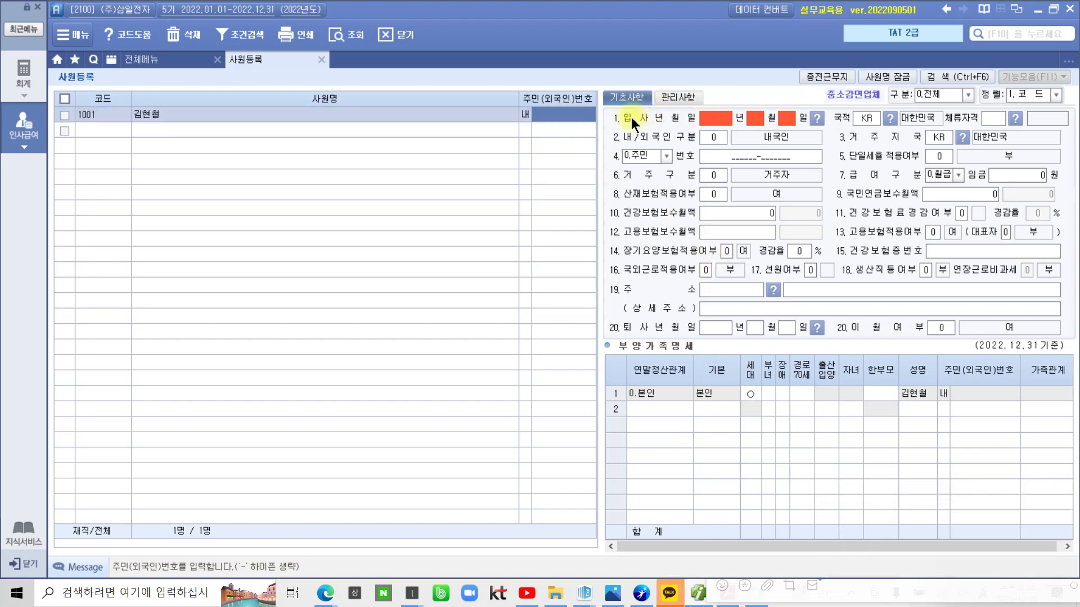
click(713, 116)
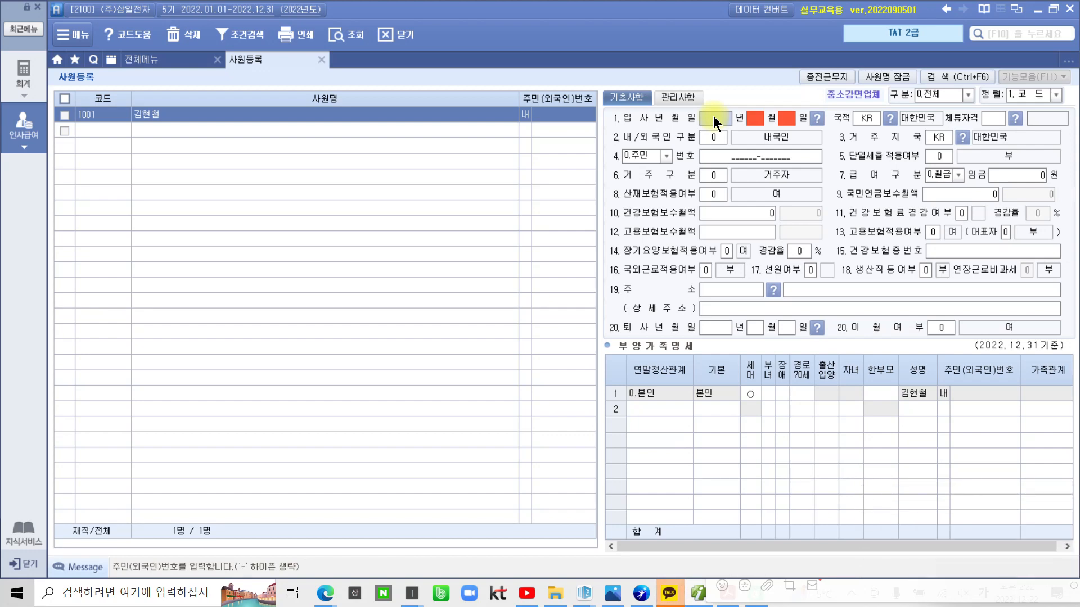
Set 입사년월일 to 20180201, keeping nationality KR, 내국인 and the resident ID type
click(713, 116)
text(2018)
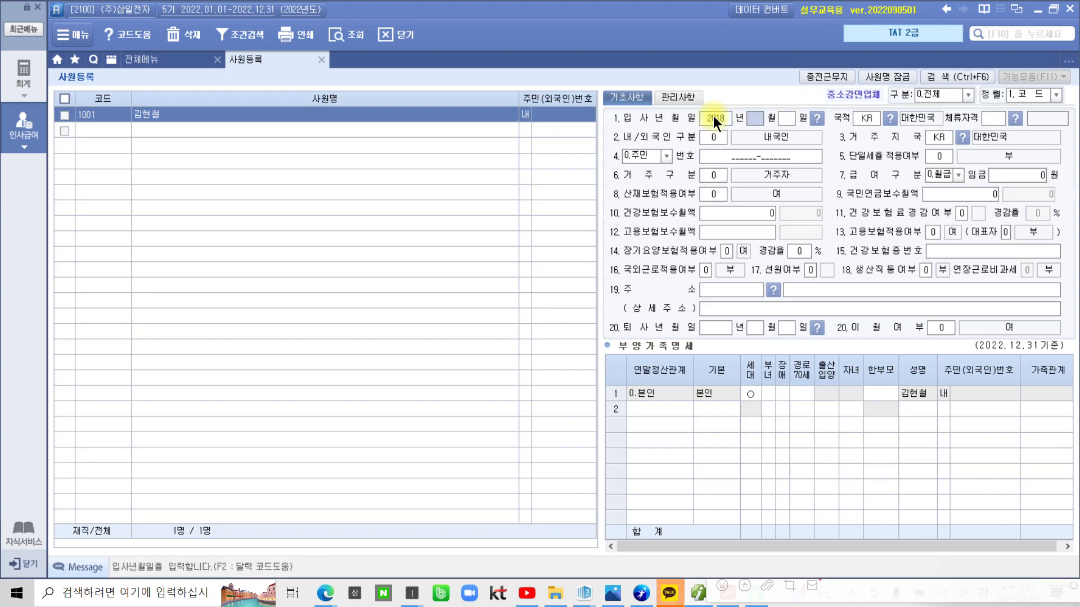
text(0201)
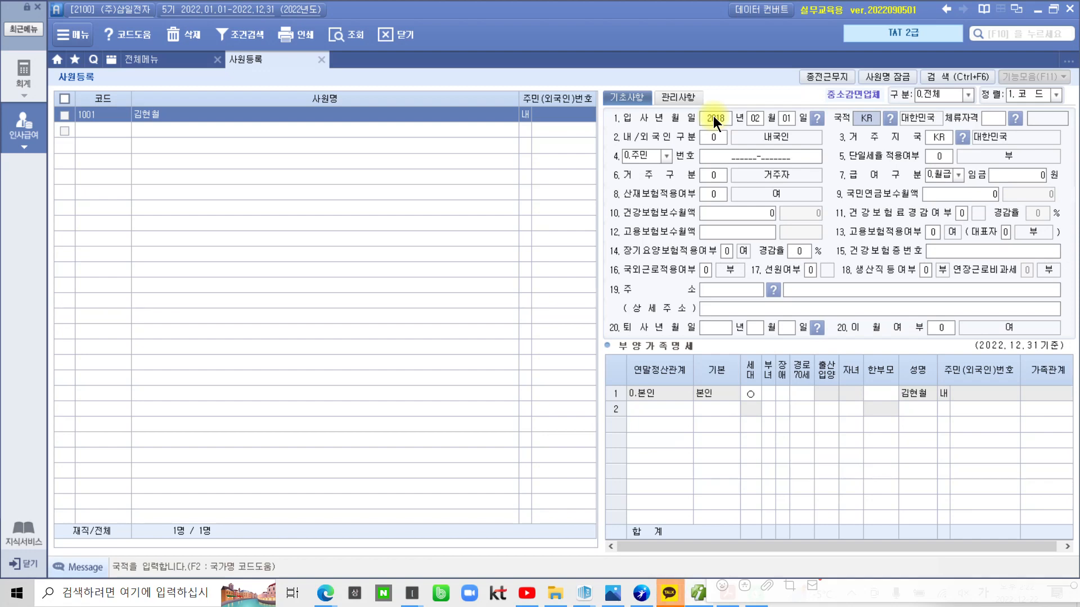
key(Return)
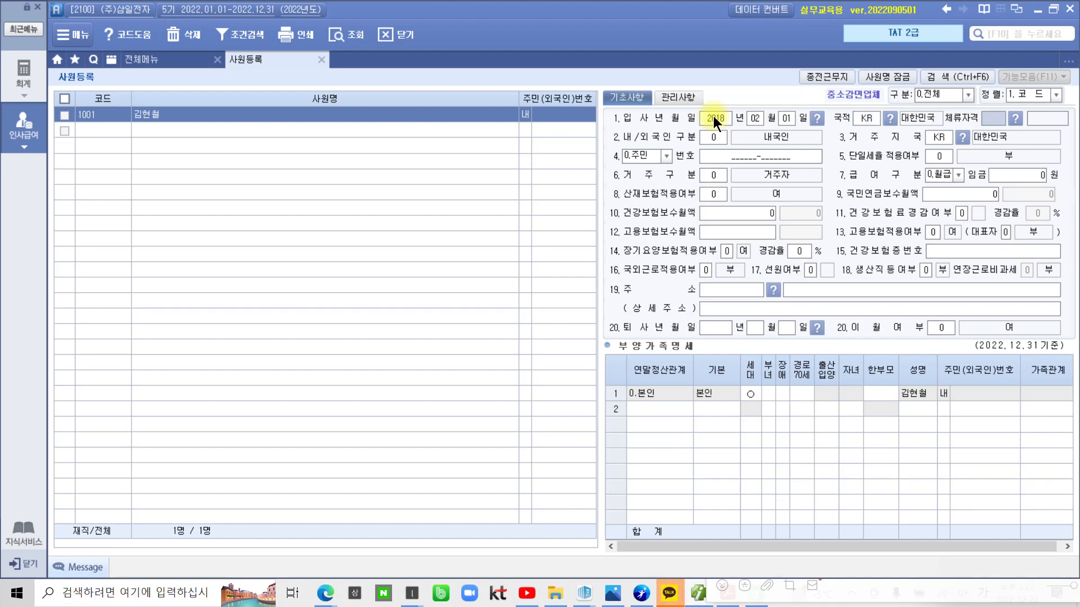
key(Return)
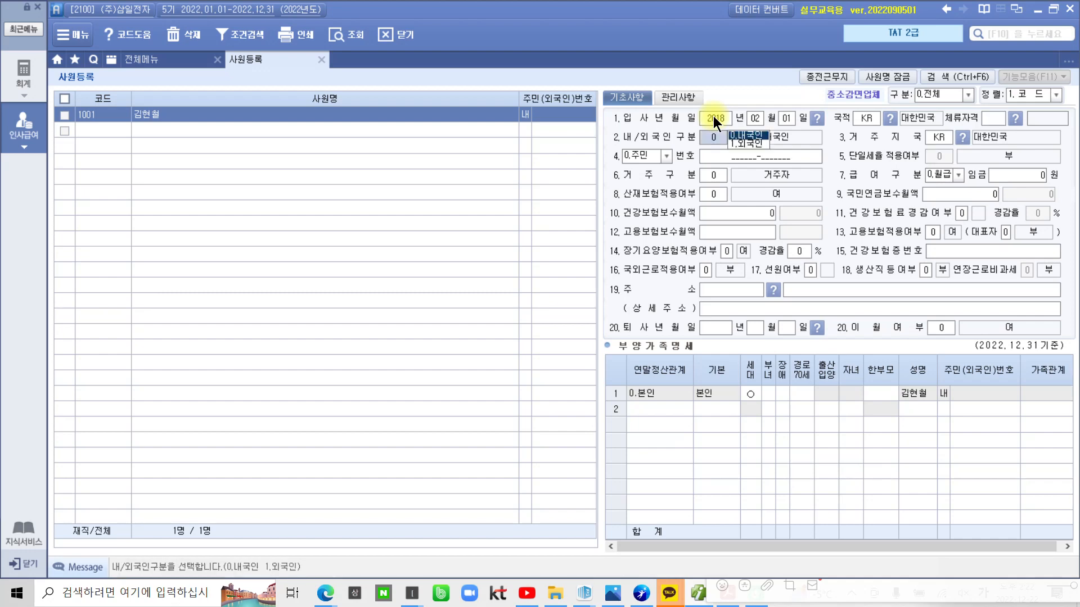
key(Return)
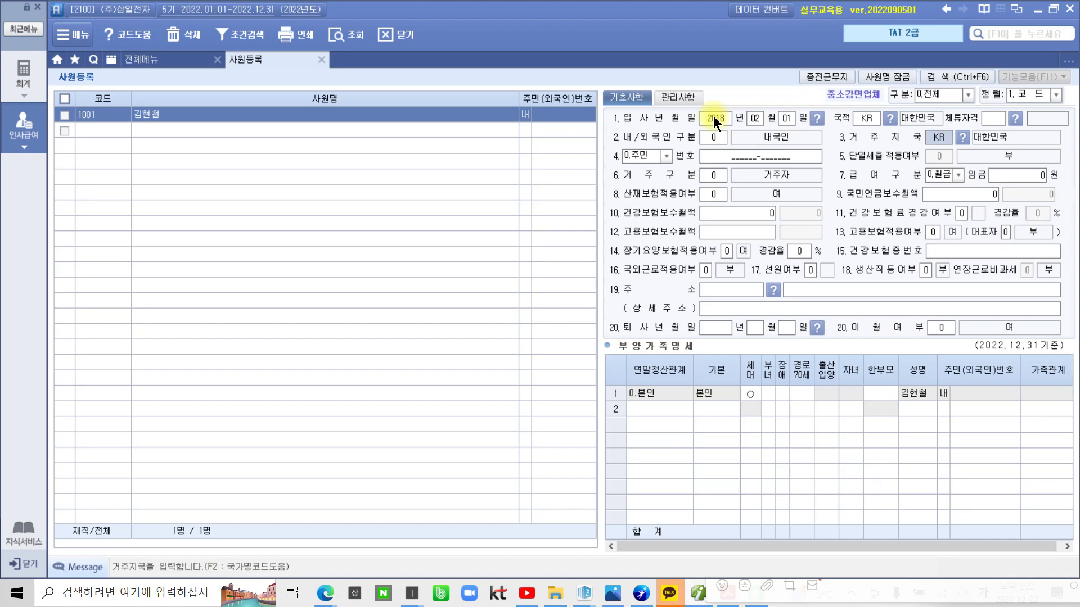
key(Return)
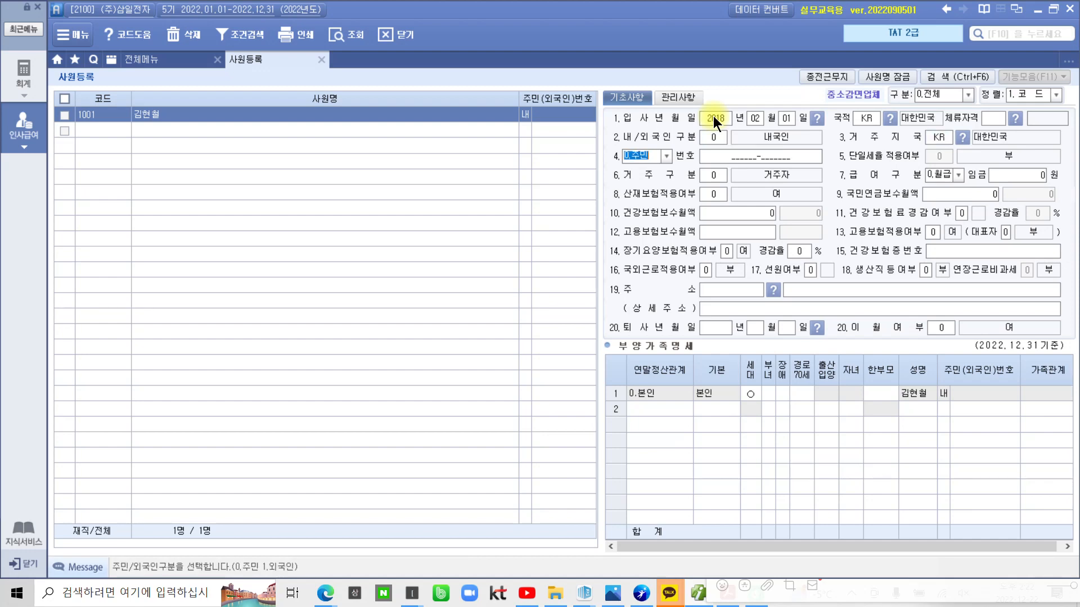
key(Return)
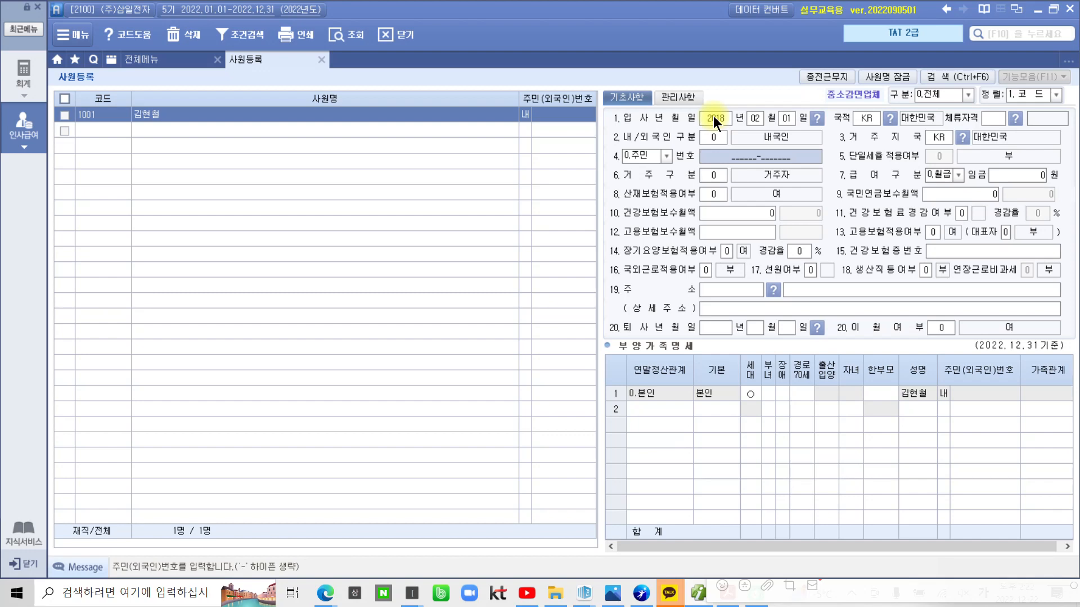
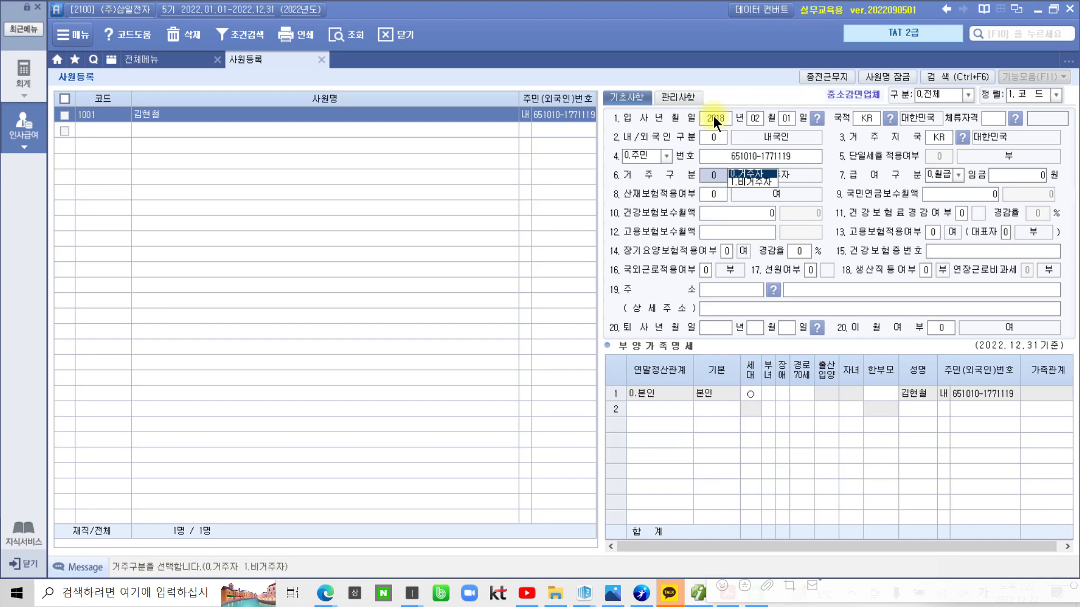
Enter the resident registration number, keep 거주자 and 월급, and set the wage to 5,000,000
key(Return)
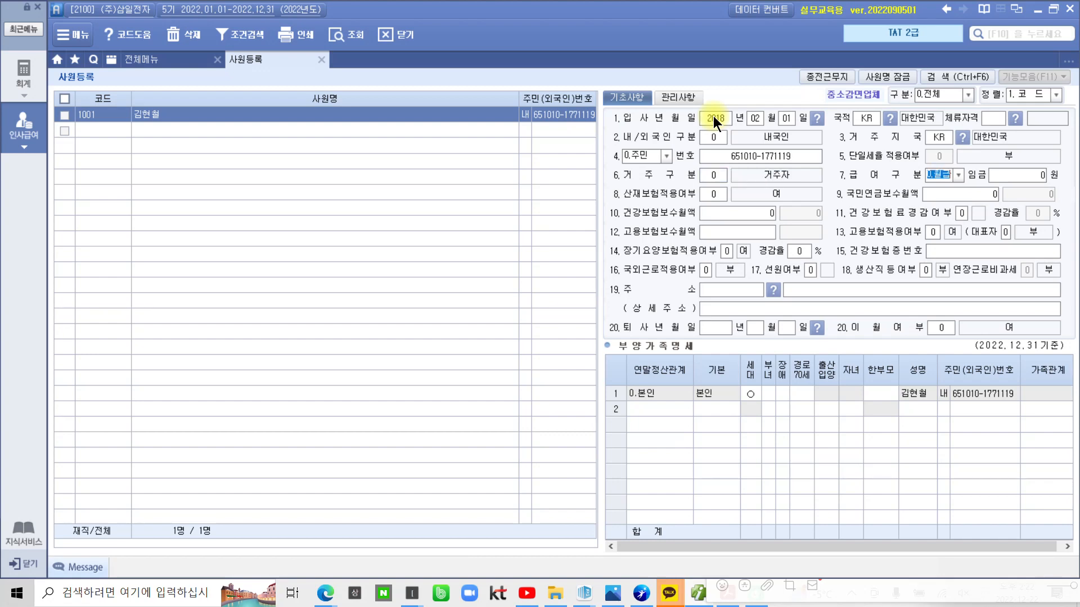
key(Return)
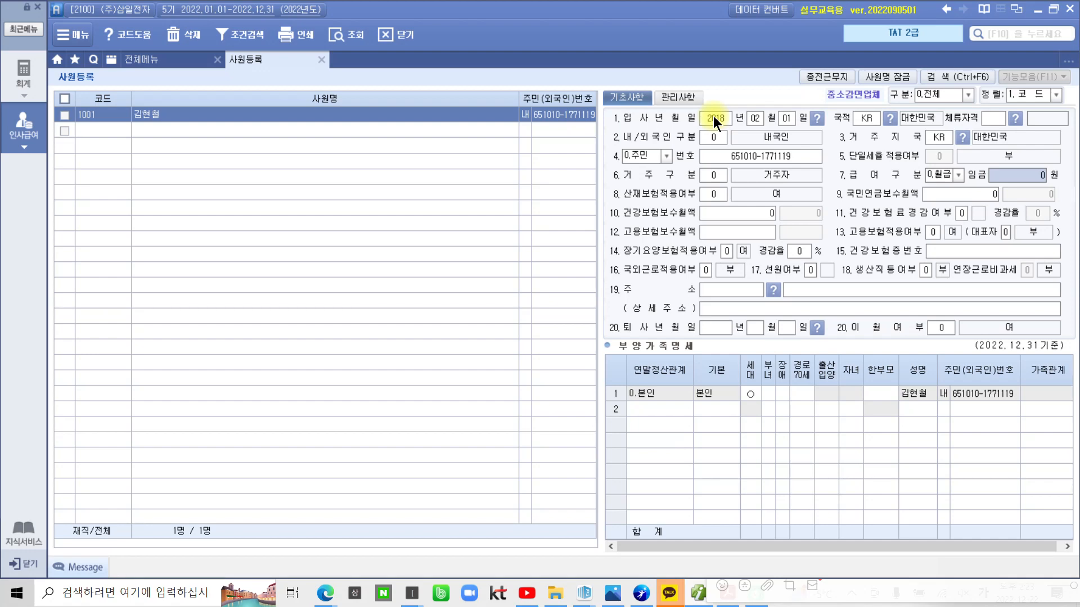
text(5000000)
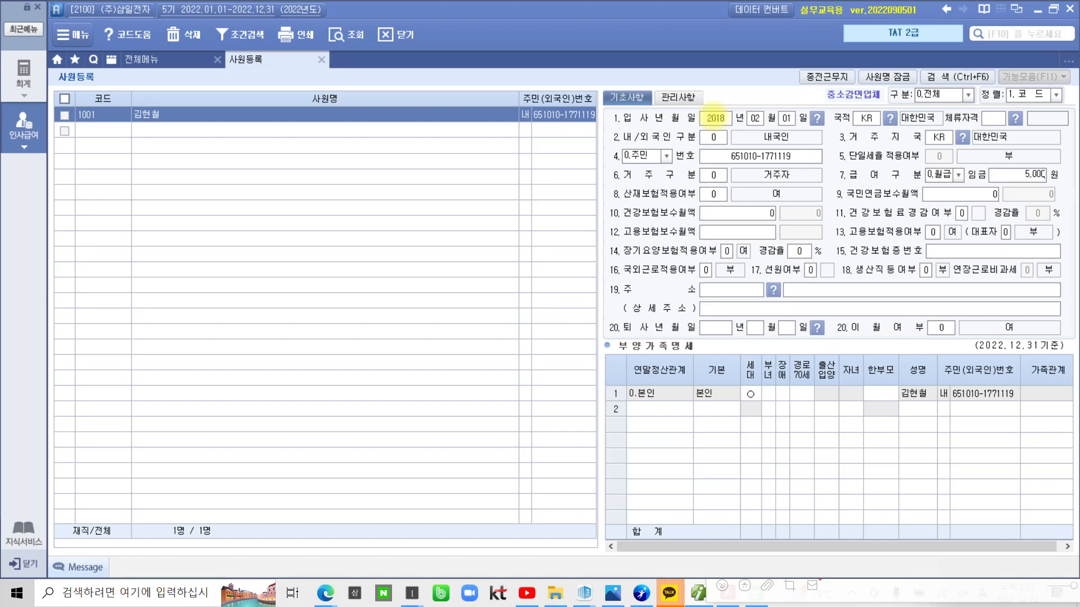
key(Return)
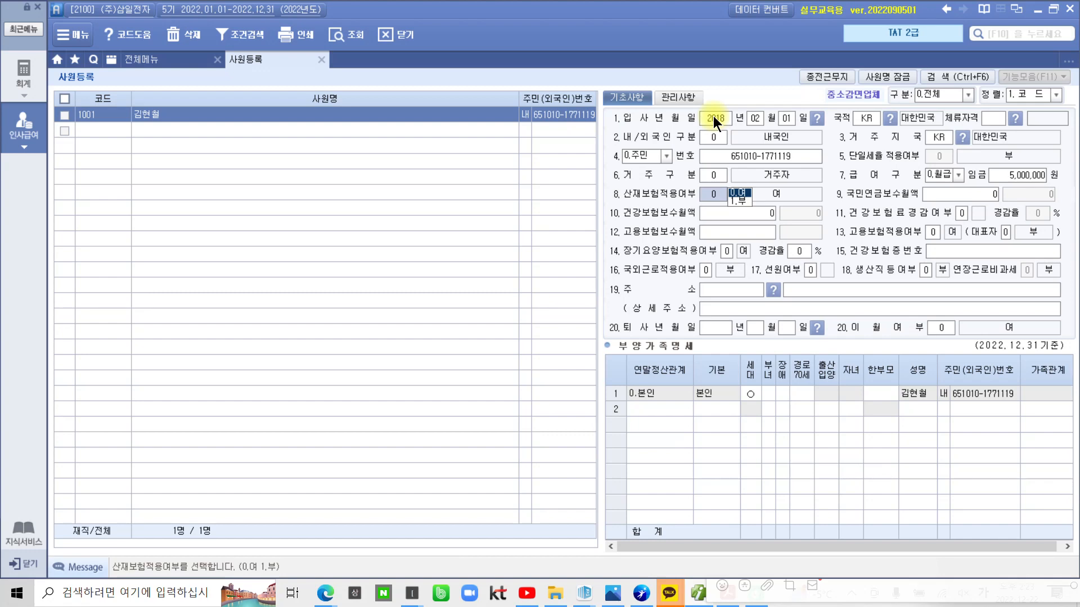
Enter 5,000,000 as the national pension base and accept it for health and employment insurance
text(1)
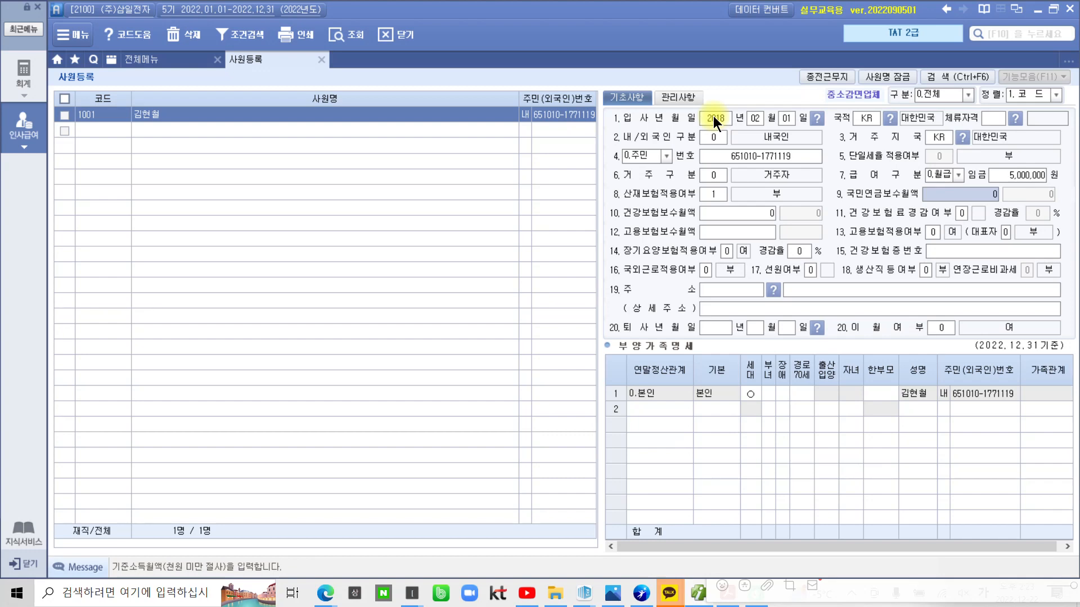
text(ㅁ)
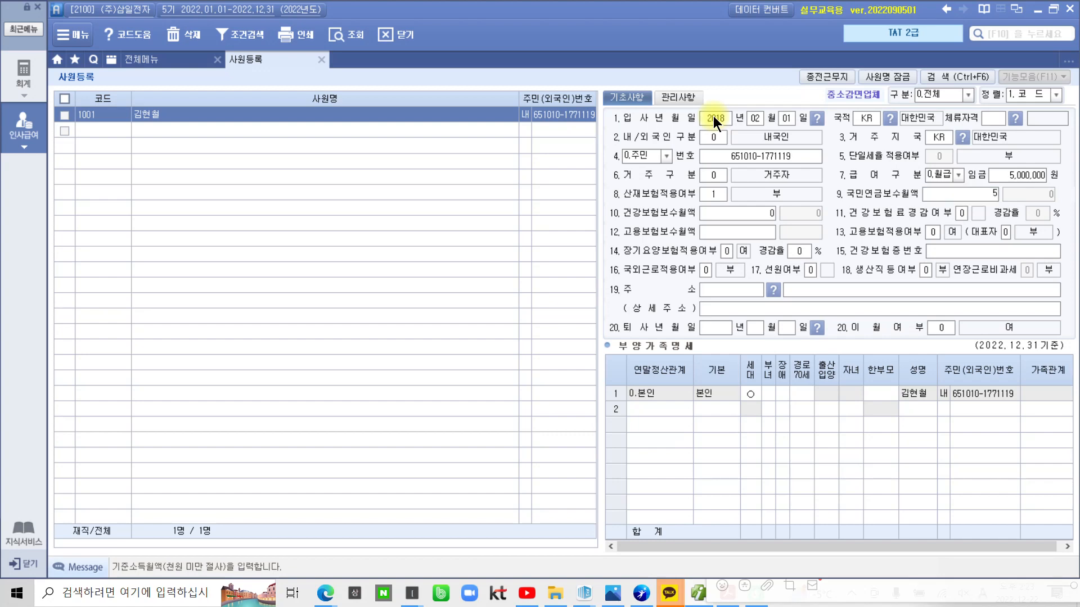
text(0000000)
key(Return)
key(Return)
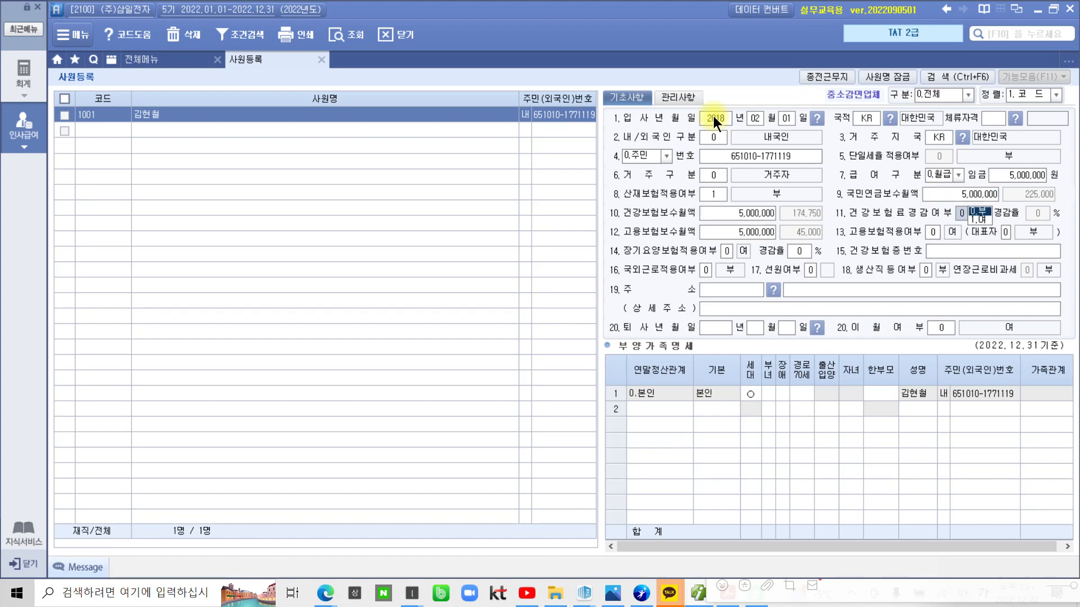
key(Return)
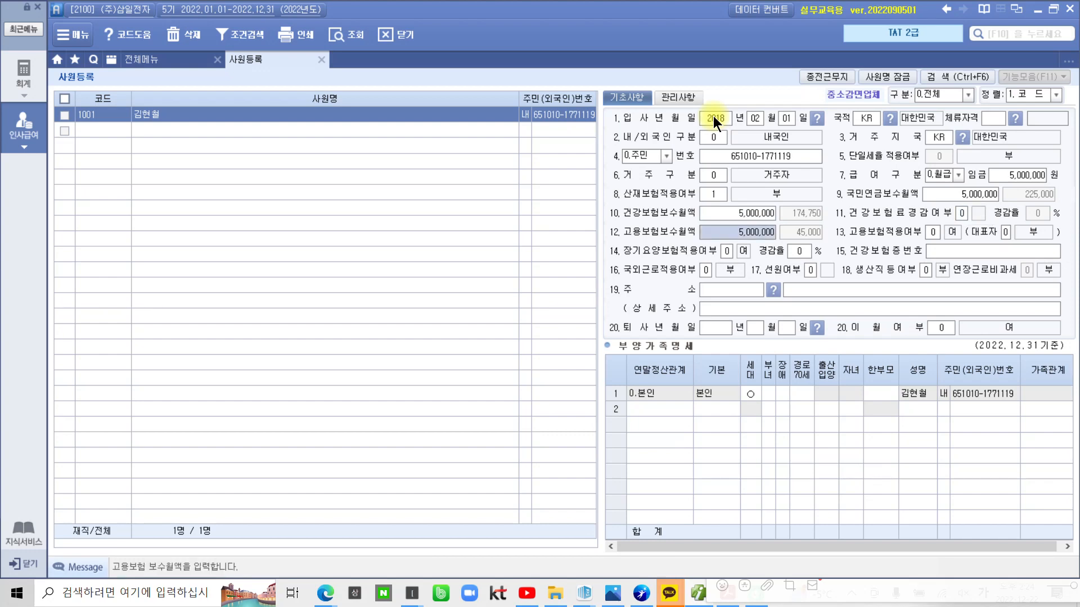
key(Return)
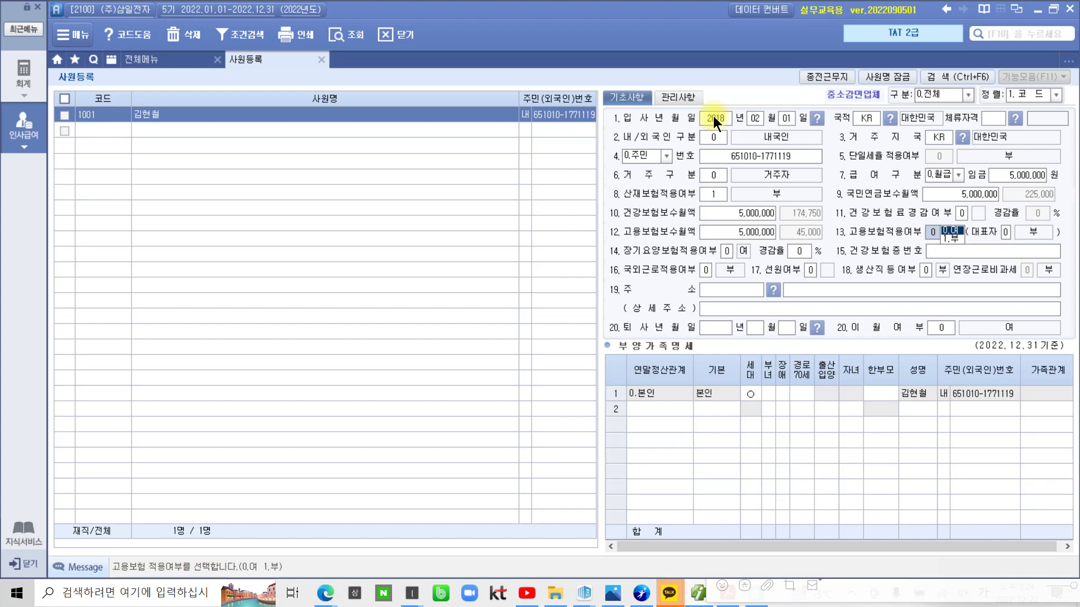
Enter 1 for employment insurance (부) and 대표자, keeping long-term care at 0.여 with 0% reduction
text(1)
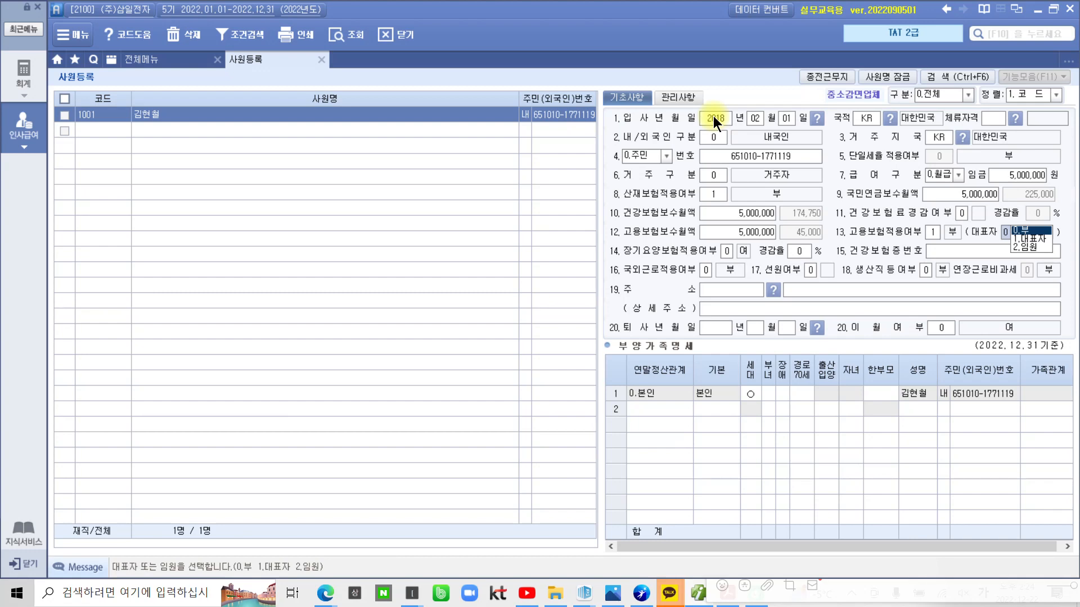
text(1)
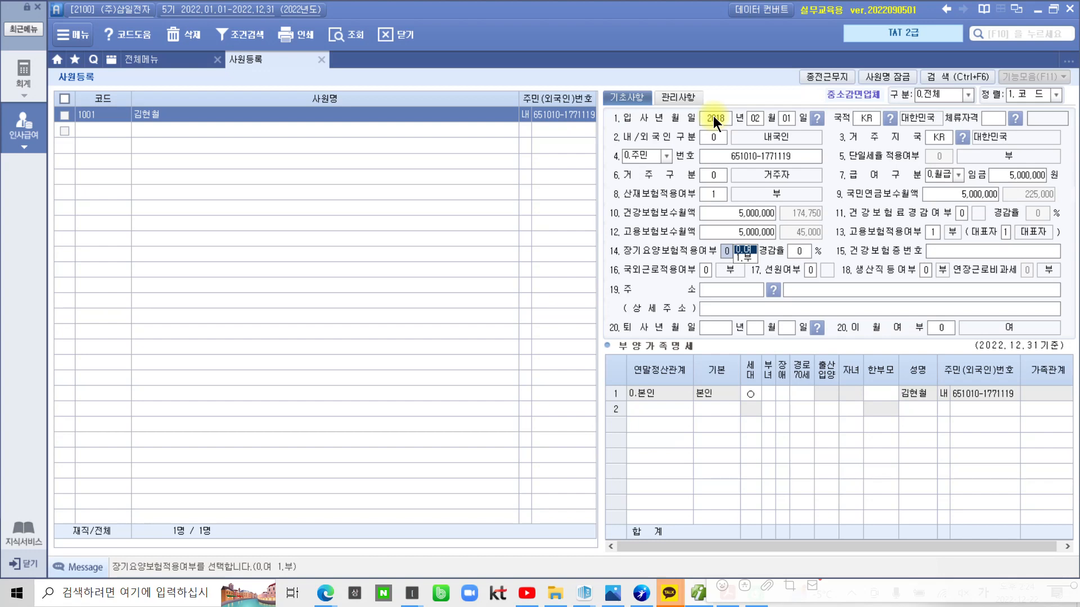
key(Return)
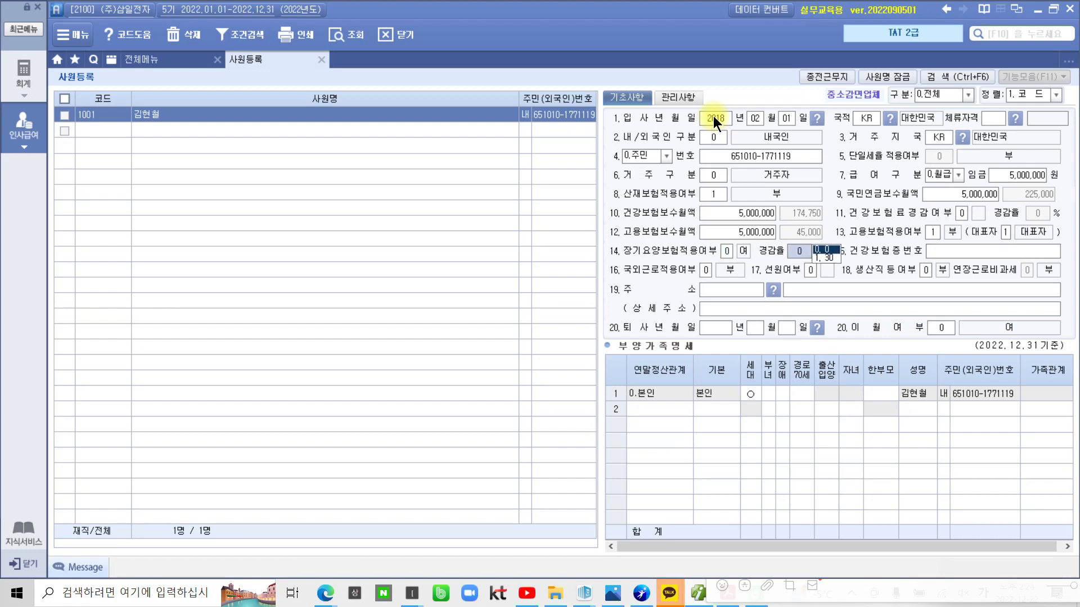
key(Return)
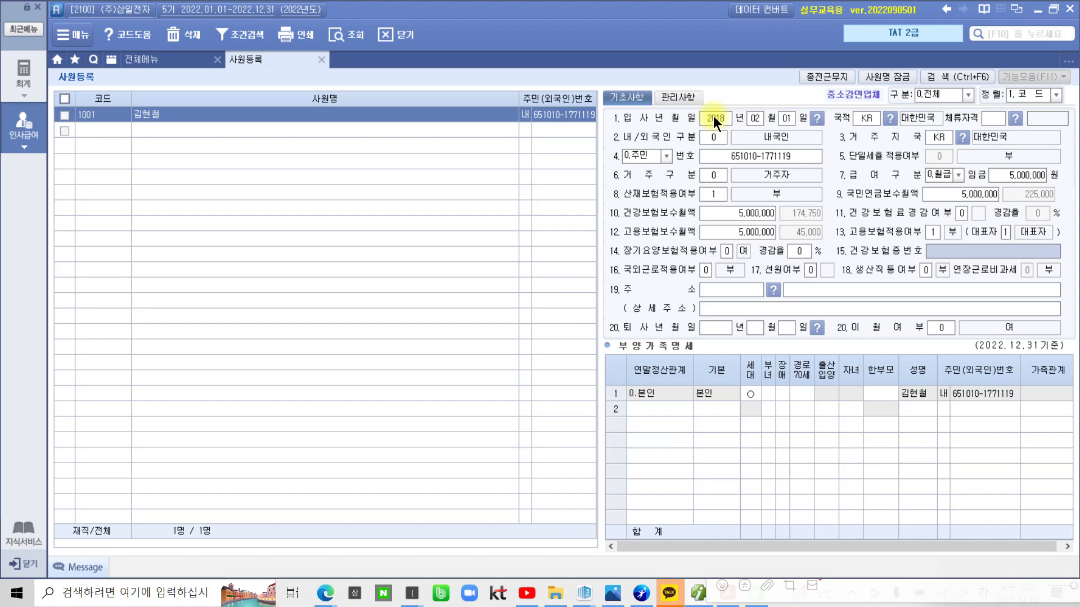
Skip field 15 건강보험증번호, leaving the health insurance card number empty
key(Return)
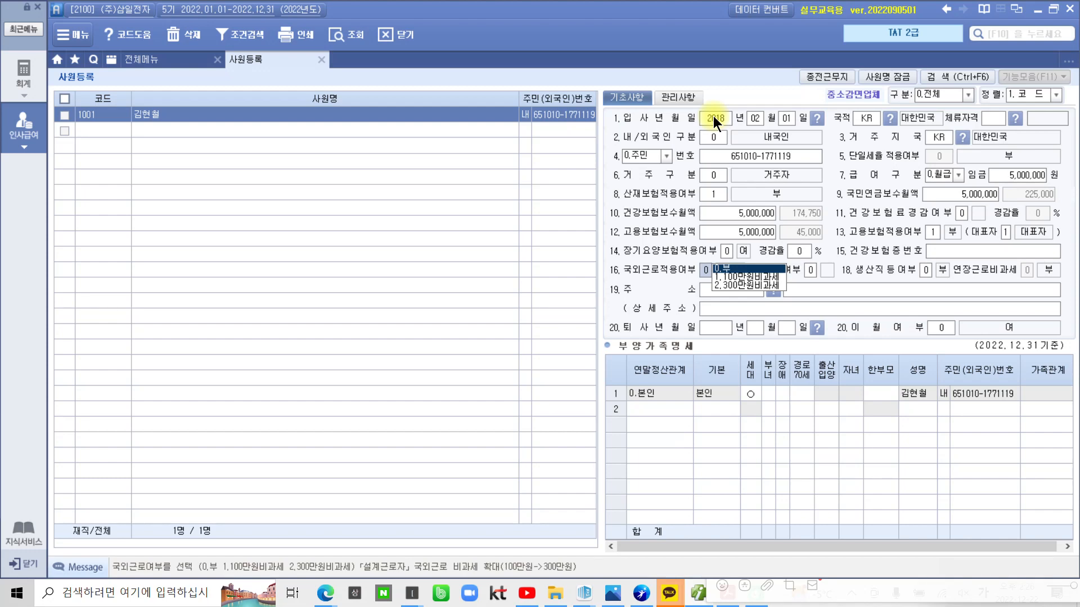
Keep overseas-work exemption, seafarer and production-worker options (fields 16–18) at 부
key(Return)
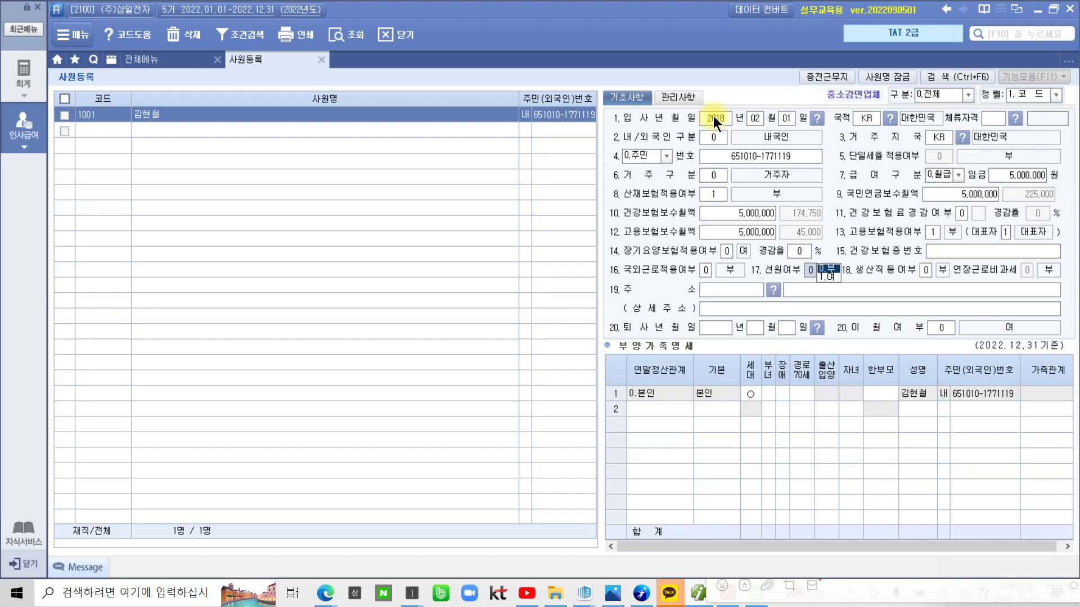
key(Return)
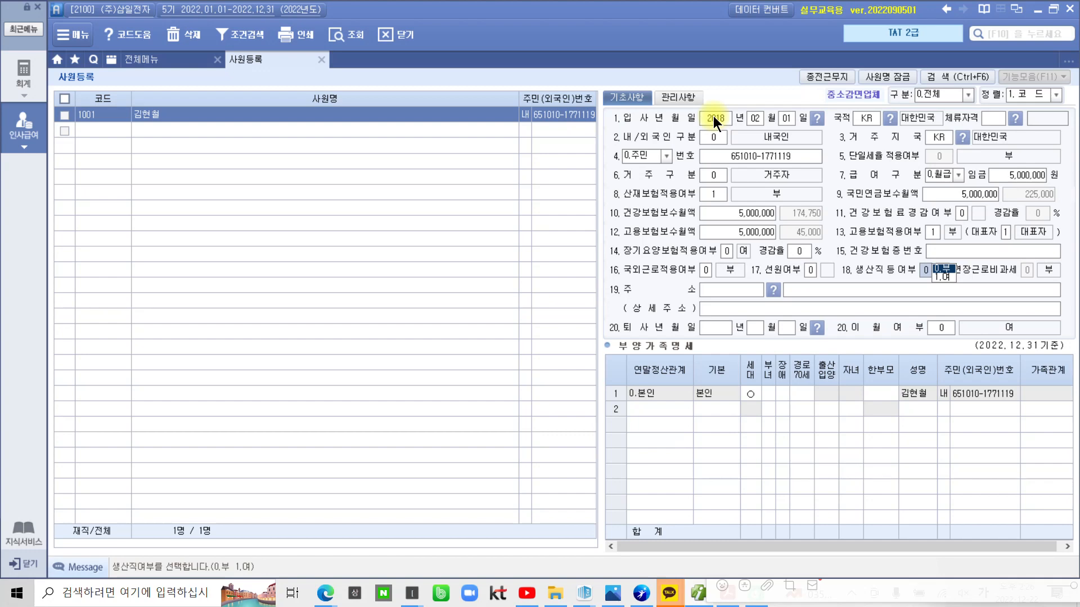
key(Return)
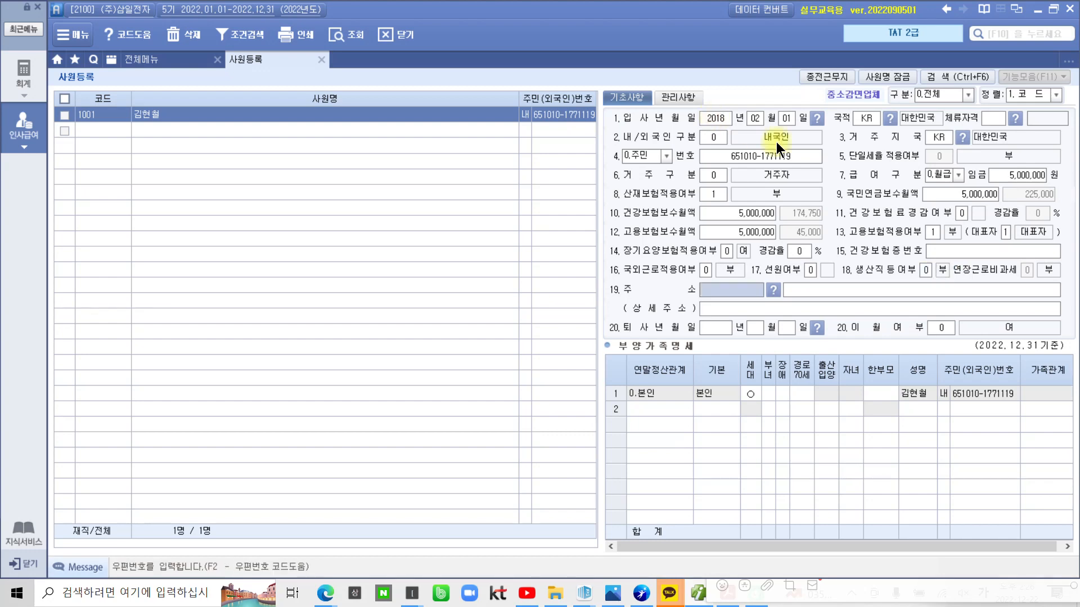
Enter the employee's road address in field 19 주소, correcting the typos
click(814, 289)
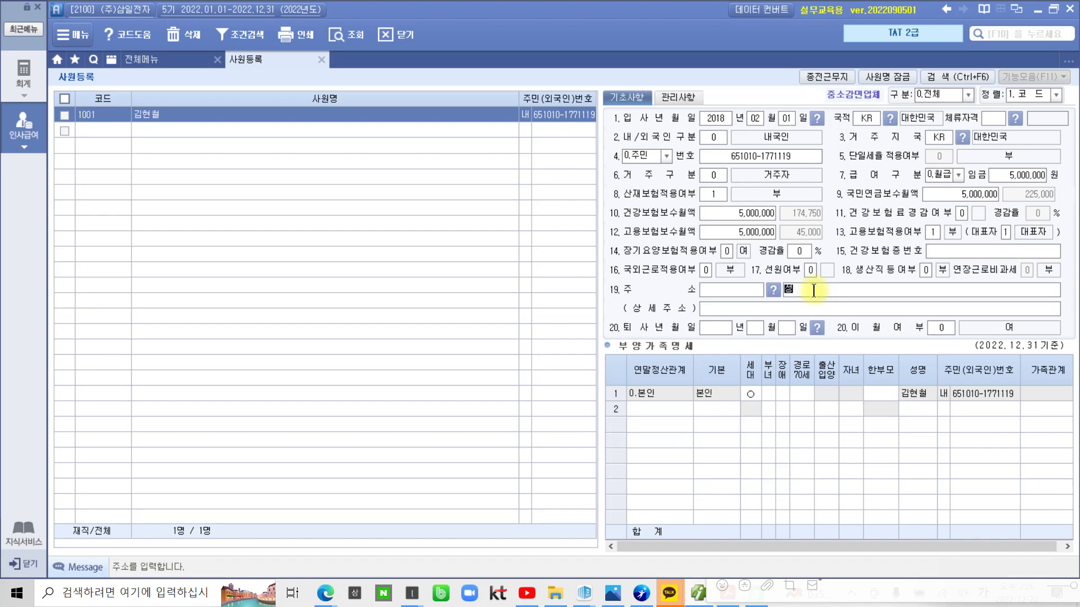
text(()
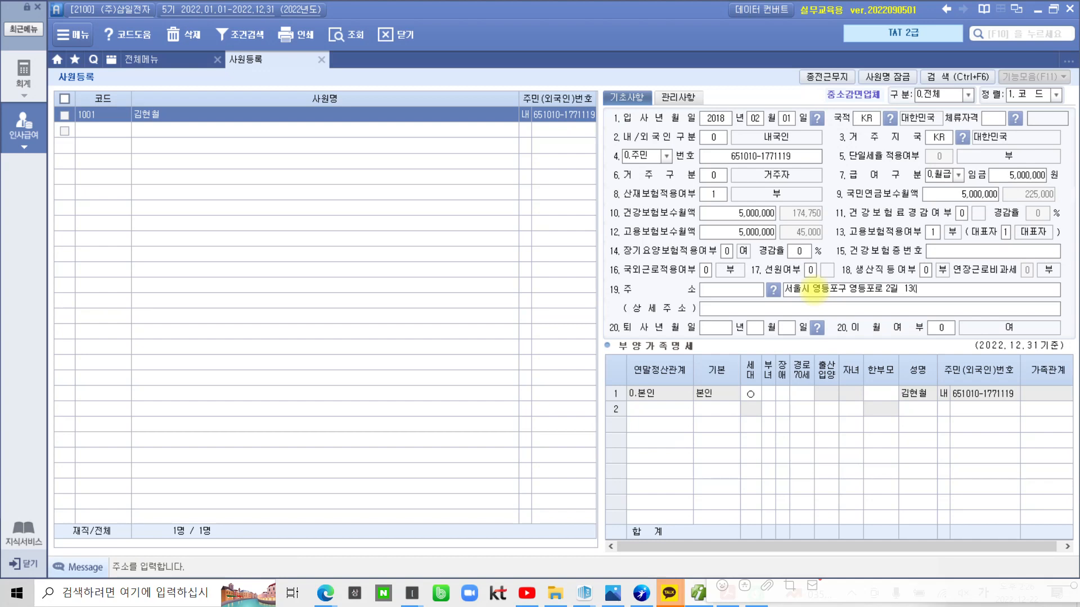
key(BackSpace)
key(BackSpace)
key(BackSpace)
text(13)
click(884, 288)
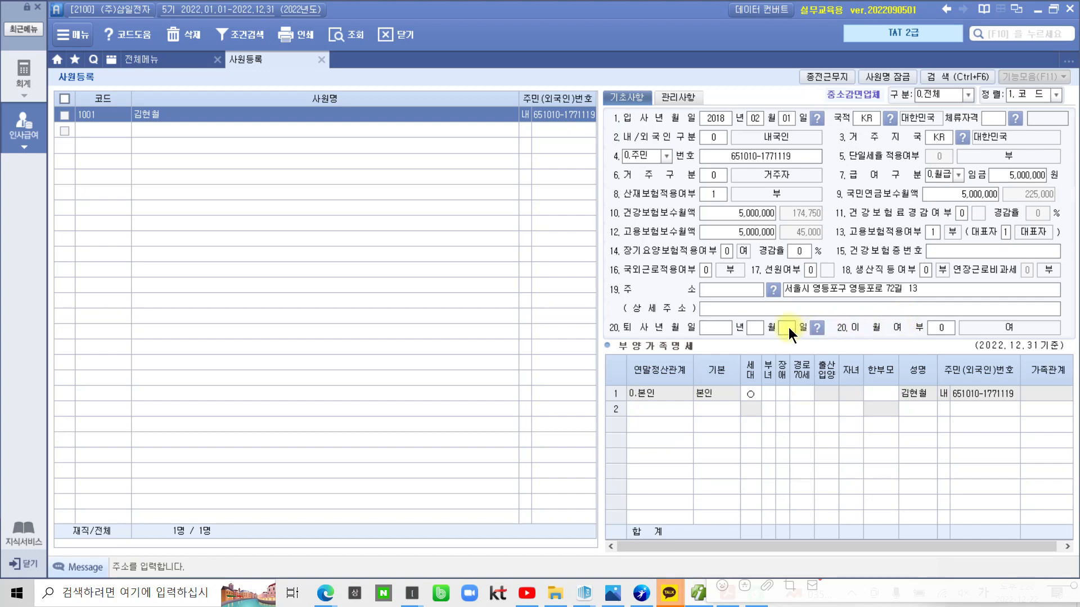
Fill in the neighbourhood (동) detail address in 상세주소 and select the 0.본인 dependents row
click(781, 310)
text(()
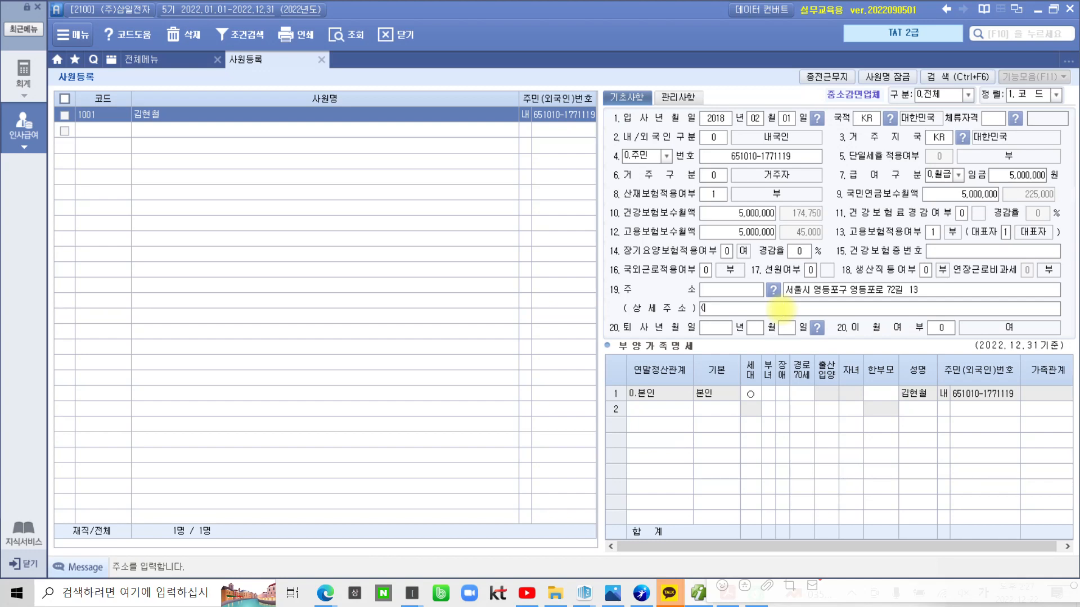
text(신길도동))
click(669, 391)
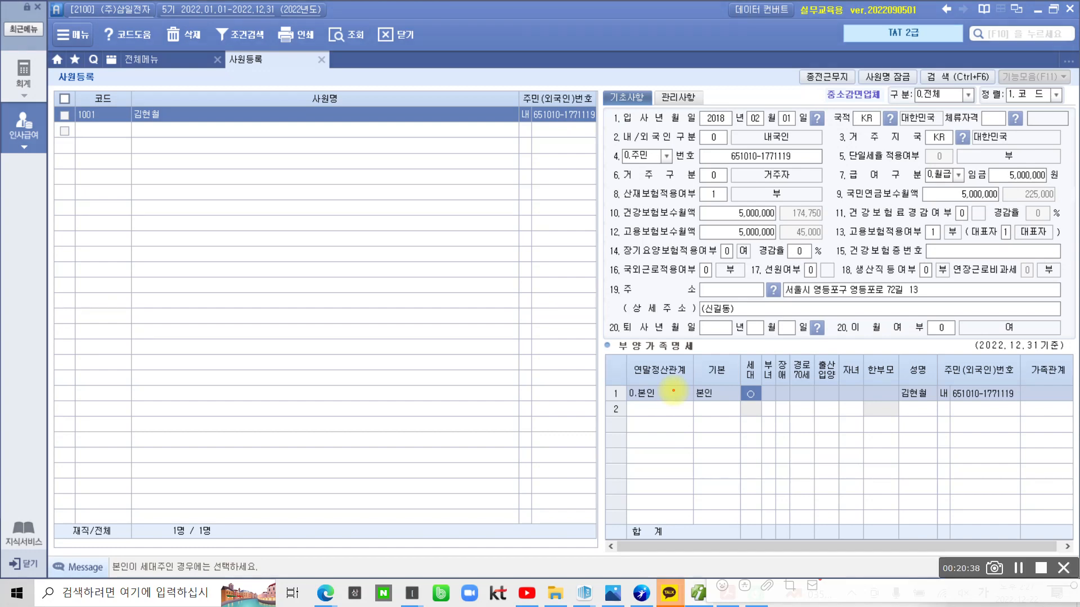
mouse_move(959, 321)
mouse_down()
mouse_move(832, 340)
mouse_move(549, 234)
mouse_move(824, 40)
mouse_move(1037, 230)
mouse_move(902, 357)
mouse_up()
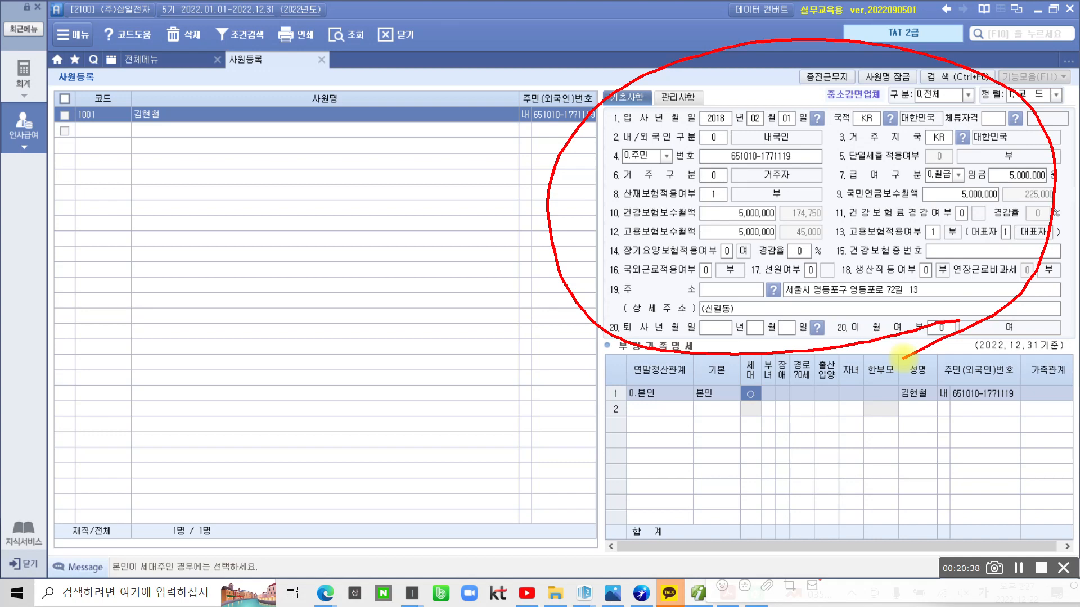
mouse_move(901, 358)
mouse_down()
mouse_move(687, 347)
mouse_move(754, 39)
mouse_move(1052, 186)
mouse_move(896, 360)
mouse_up()
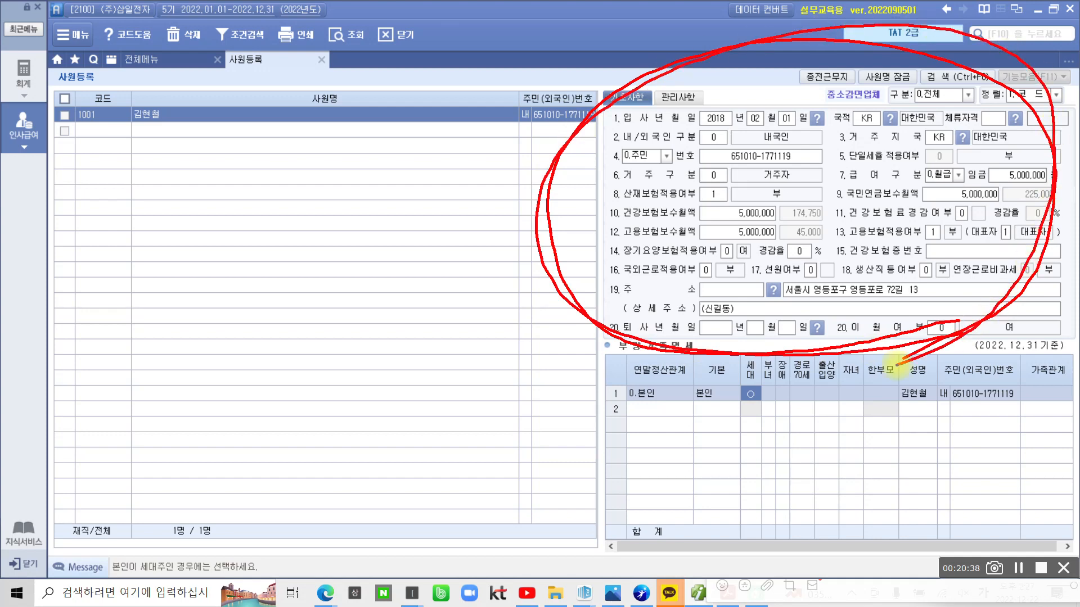
mouse_move(841, 549)
mouse_down()
mouse_move(703, 559)
mouse_move(646, 340)
mouse_move(1054, 444)
mouse_move(894, 574)
mouse_up()
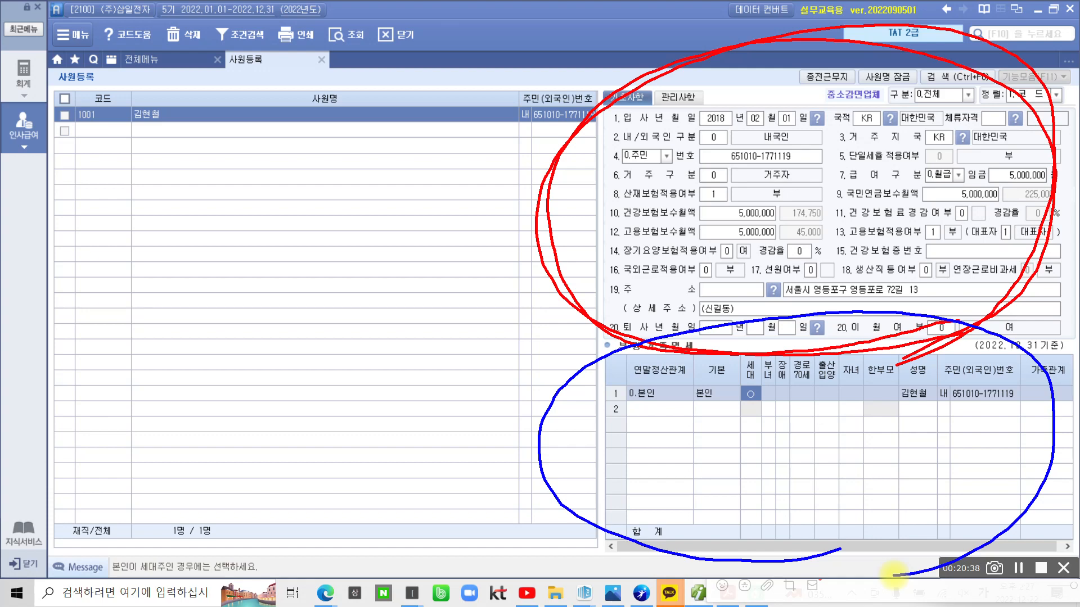
drag(423, 432, 517, 437)
drag(312, 385, 310, 447)
mouse_move(336, 395)
mouse_down()
mouse_move(311, 482)
mouse_move(344, 441)
mouse_move(374, 450)
mouse_move(416, 466)
mouse_move(418, 518)
mouse_move(487, 472)
mouse_move(483, 526)
mouse_up()
mouse_move(458, 211)
mouse_down()
mouse_move(569, 209)
mouse_move(553, 223)
mouse_up()
drag(126, 149, 170, 148)
drag(111, 130, 191, 145)
mouse_move(181, 145)
mouse_down()
mouse_move(189, 169)
mouse_move(473, 209)
mouse_up()
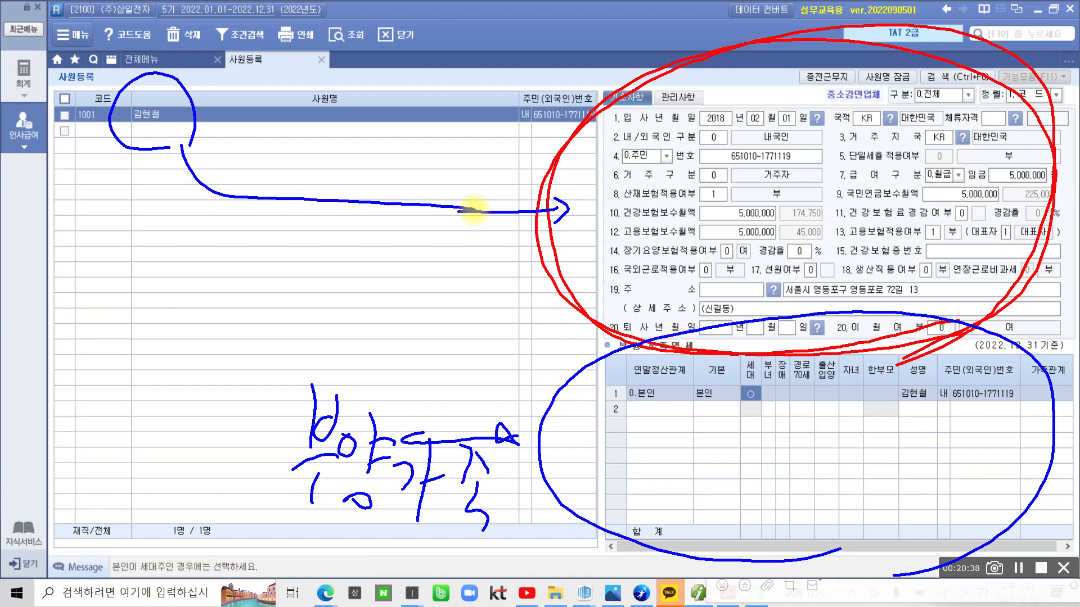
key(Escape)
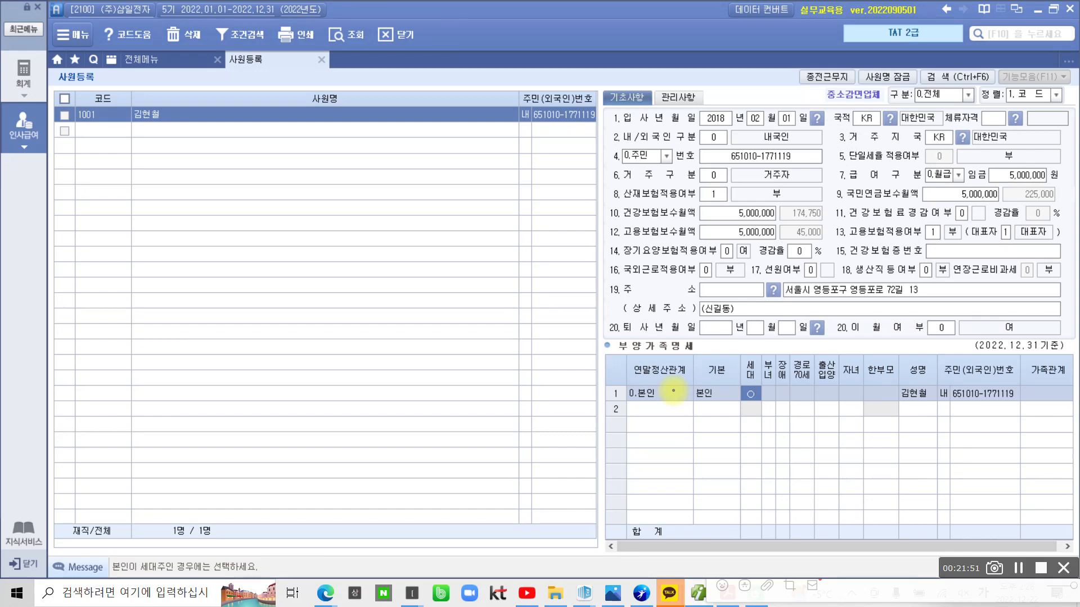
Circle the 0.본인 row's 연말정산관계 and 기본 cells in blue and draw two check marks above
mouse_move(673, 390)
mouse_down()
mouse_move(710, 415)
mouse_move(731, 364)
mouse_move(578, 374)
mouse_up()
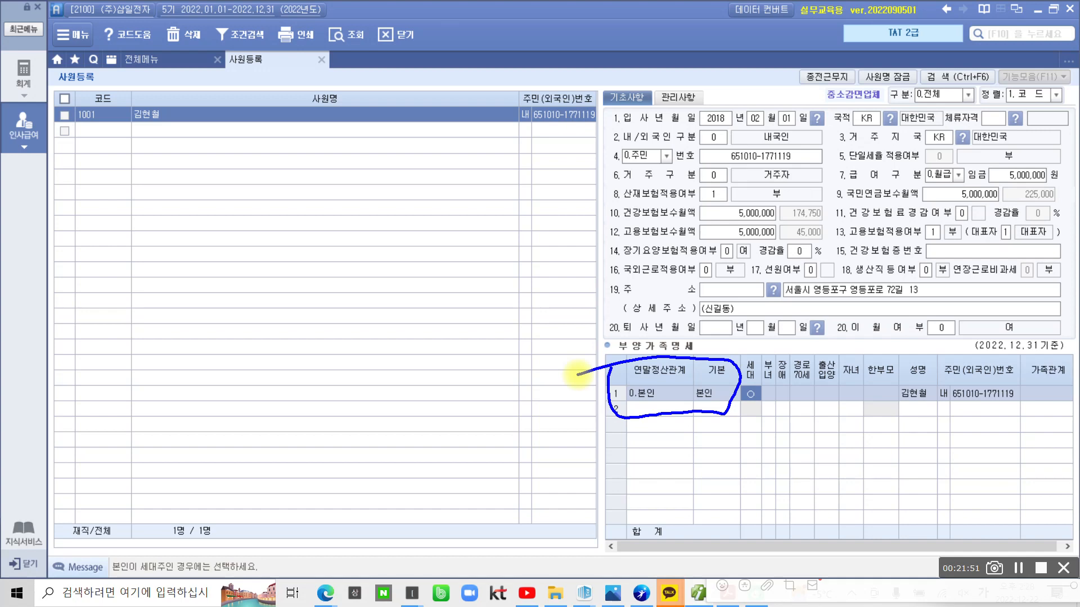
mouse_move(732, 330)
mouse_down()
mouse_move(740, 354)
mouse_move(769, 326)
mouse_up()
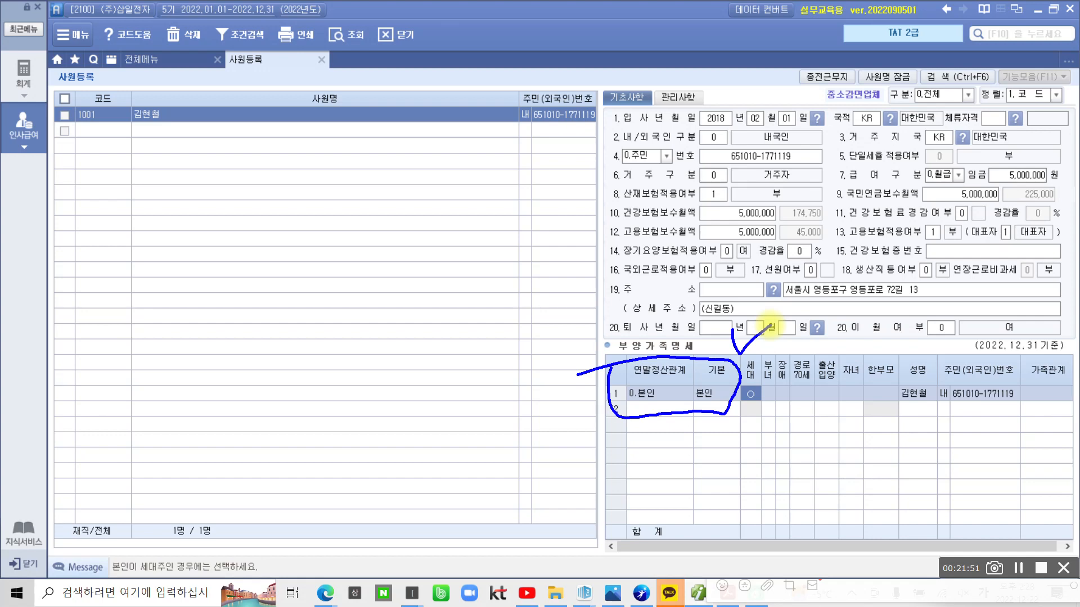
drag(756, 337, 788, 323)
Extend the blue check marks across the deduction columns and tick the 한부모 column
drag(788, 325, 813, 333)
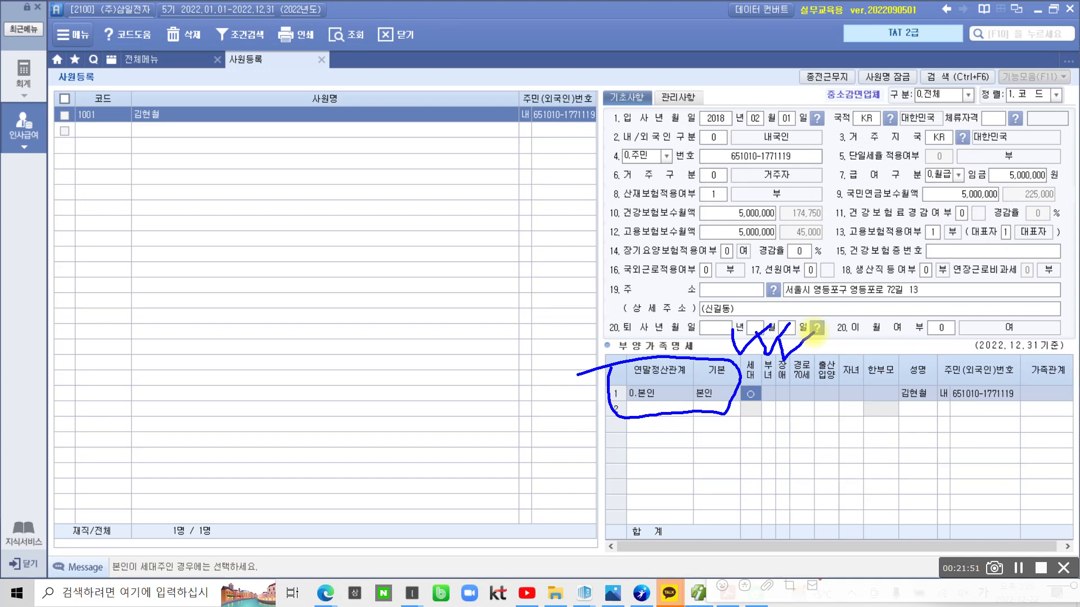
drag(816, 329, 831, 336)
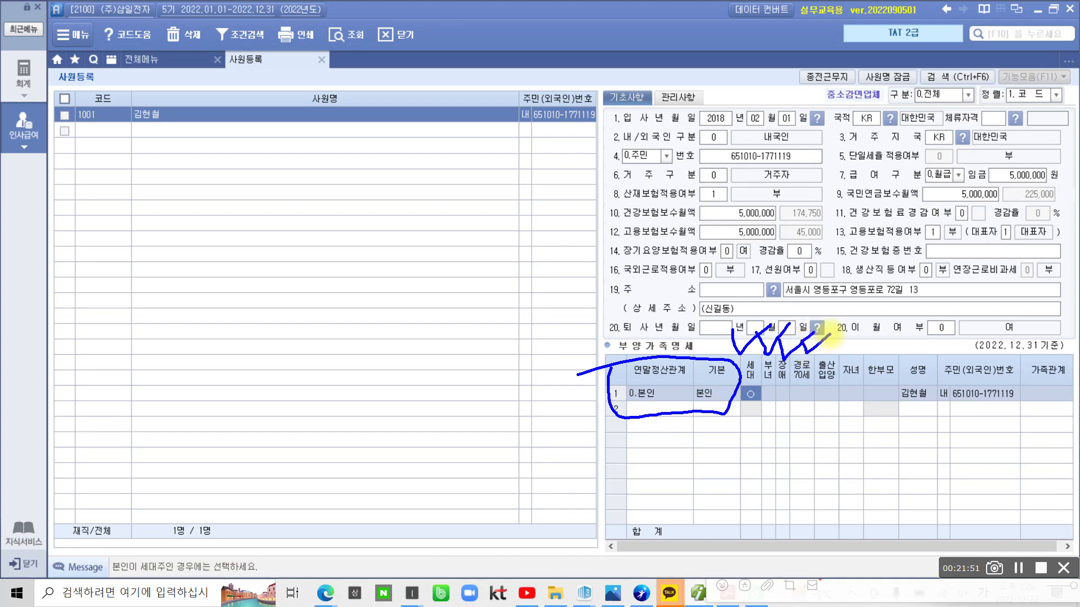
click(905, 355)
drag(886, 336, 922, 330)
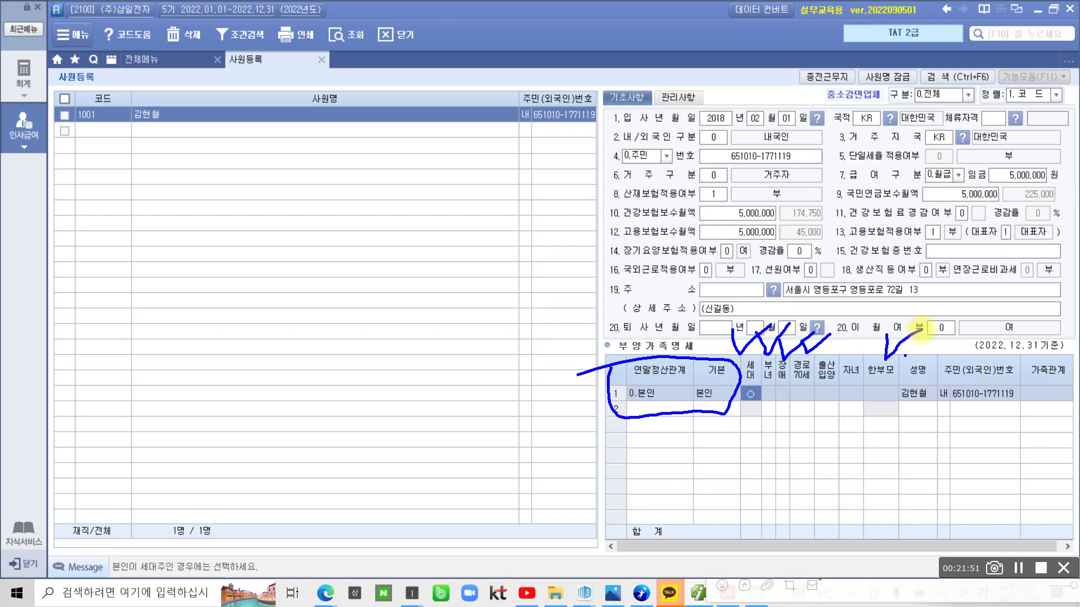
Dismiss the pen overlay and select row 2's 연말정산관계 cell in the dependents grid
key(Escape)
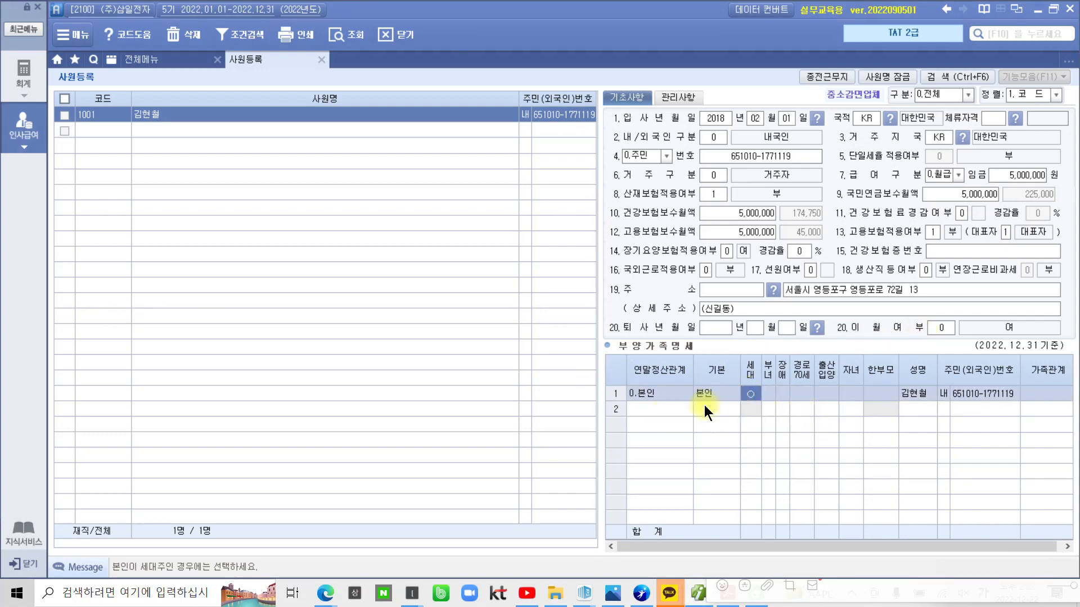
click(661, 406)
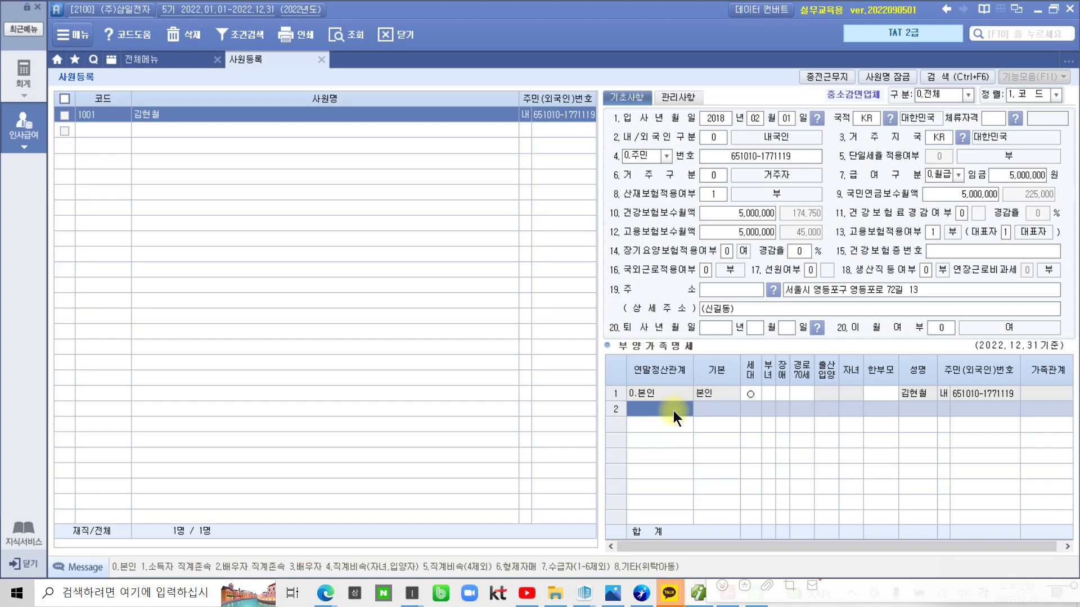
Enter row 2 as relation code 3 with the spouse's name, resident number and 02.배우자
text(3)
key(Return)
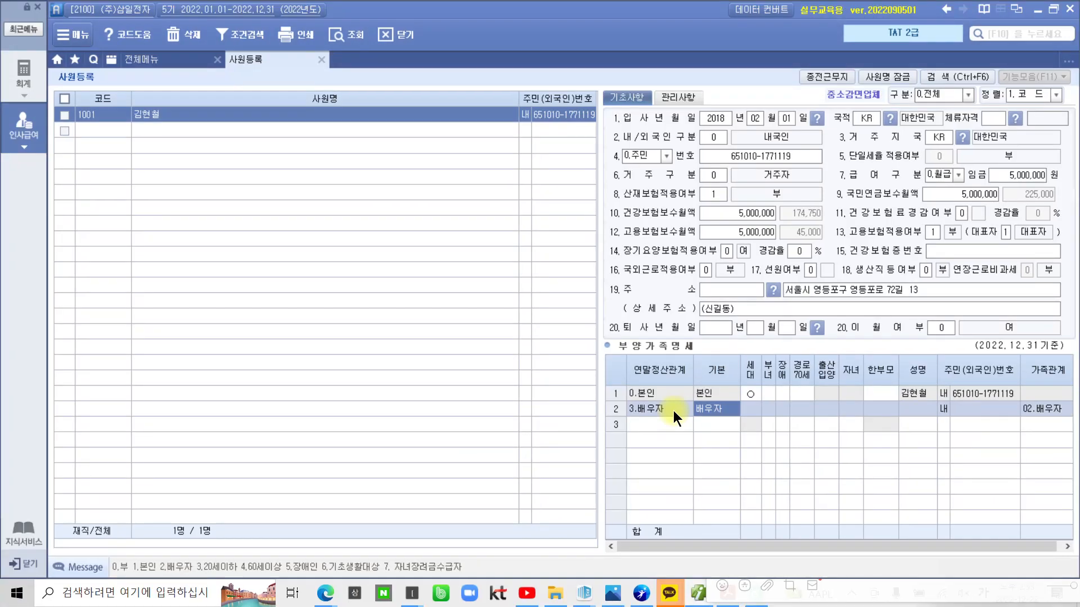
mouse_move(115, 581)
mouse_down()
mouse_move(93, 560)
mouse_move(131, 557)
mouse_move(117, 597)
mouse_up()
key(Return)
key(Return)
key(Return)
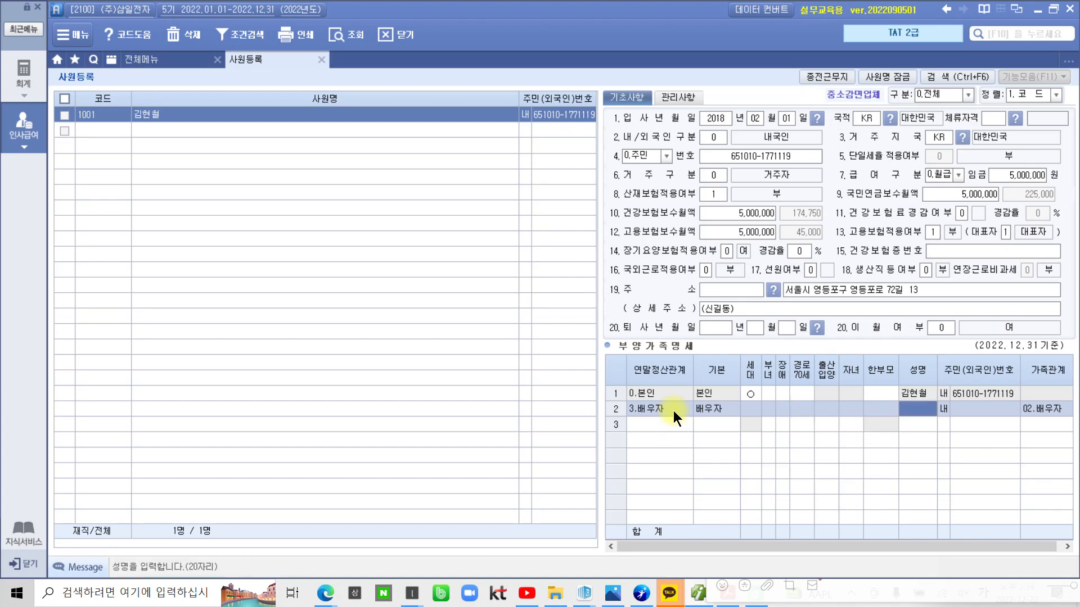
key(Return)
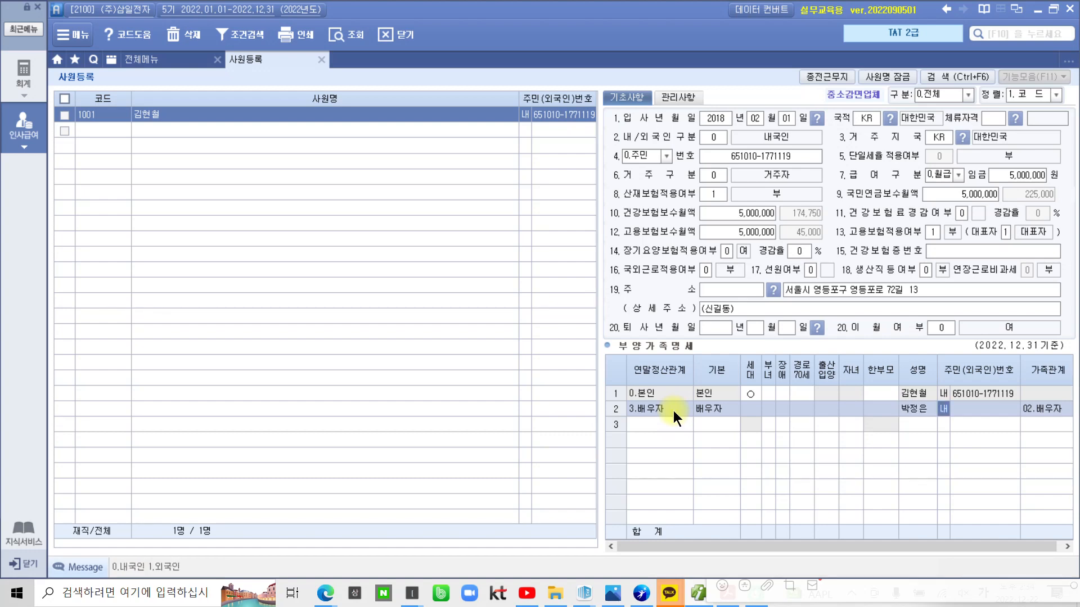
key(Return)
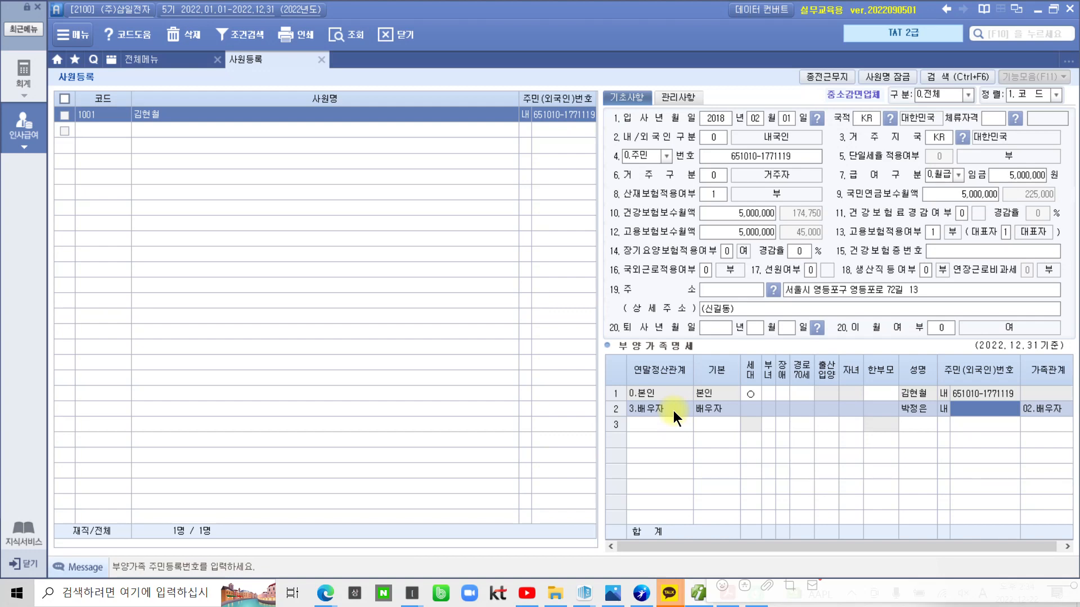
text(66____-_______)
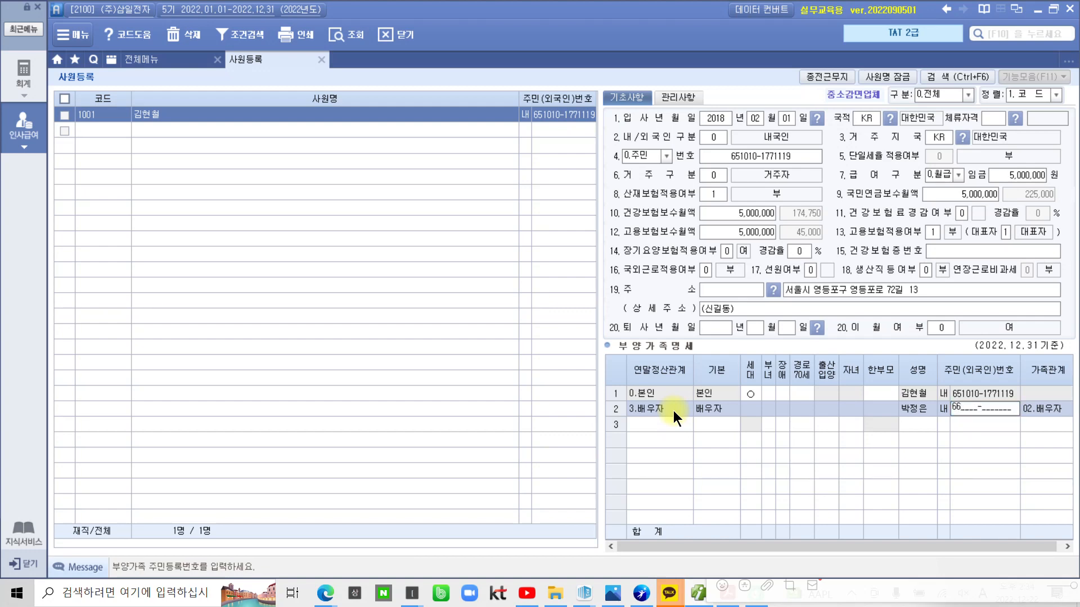
text(0212-2111111)
key(Return)
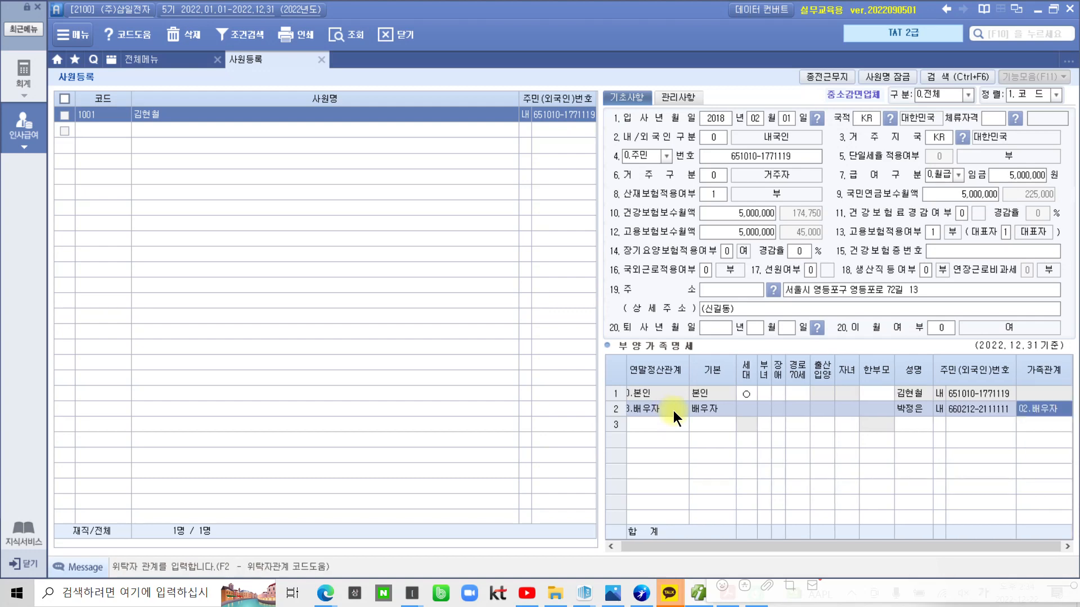
key(Return)
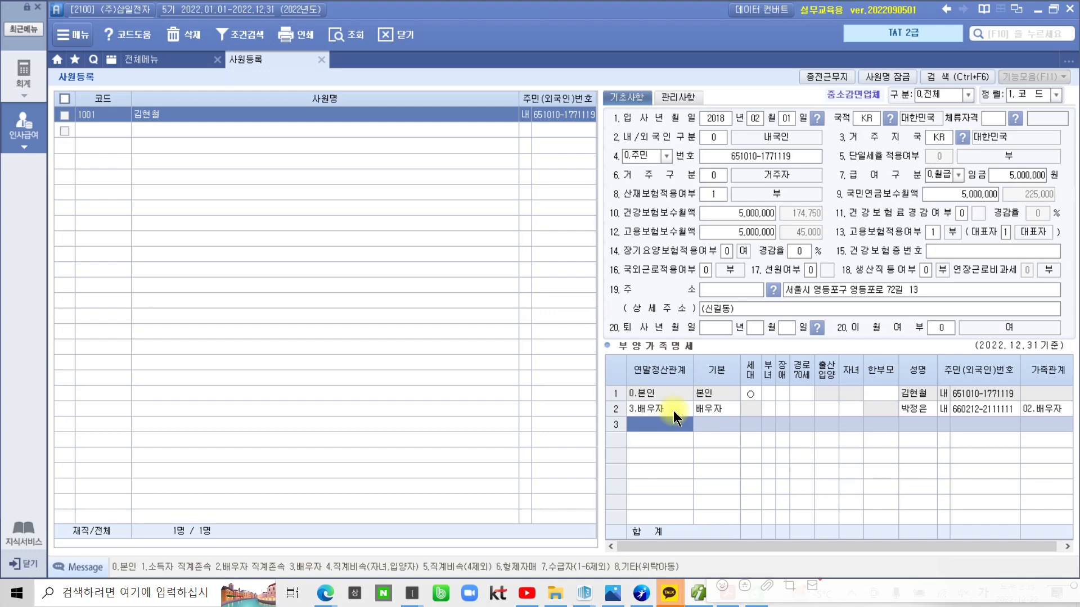
Enter row 3 as relation code 4, keeping 20세이하, with the child's name, resident number and 05.자녀
text(4)
key(Return)
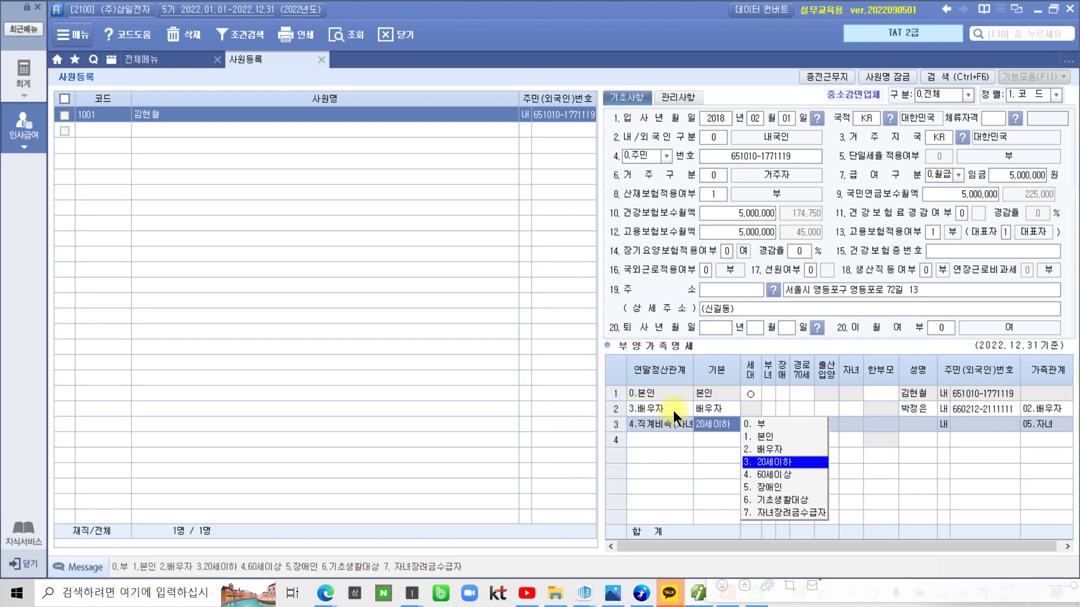
key(Return)
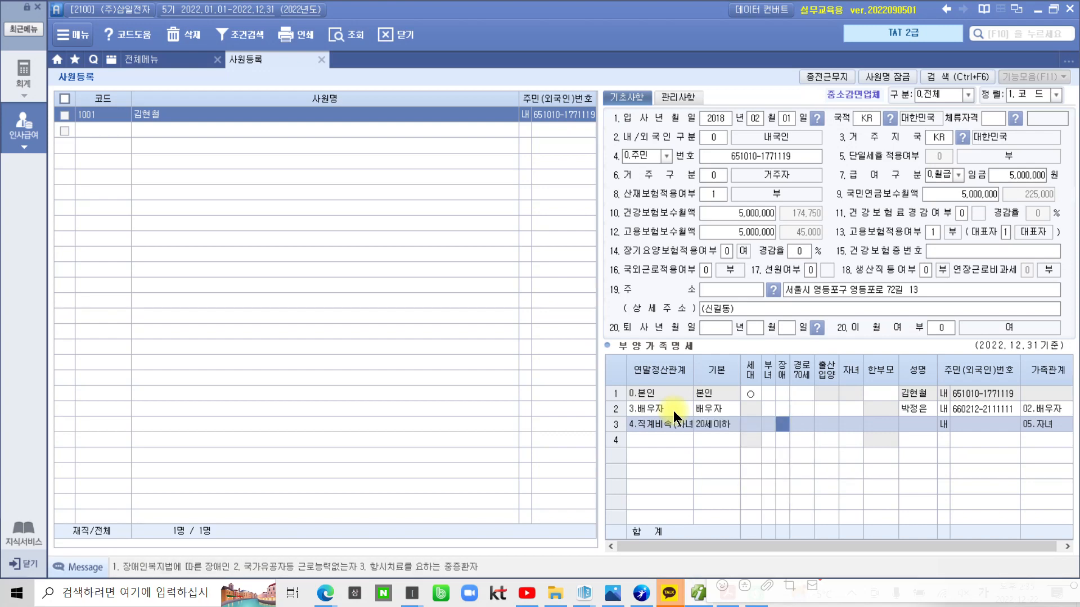
key(Return)
key(Return)
key(Return)
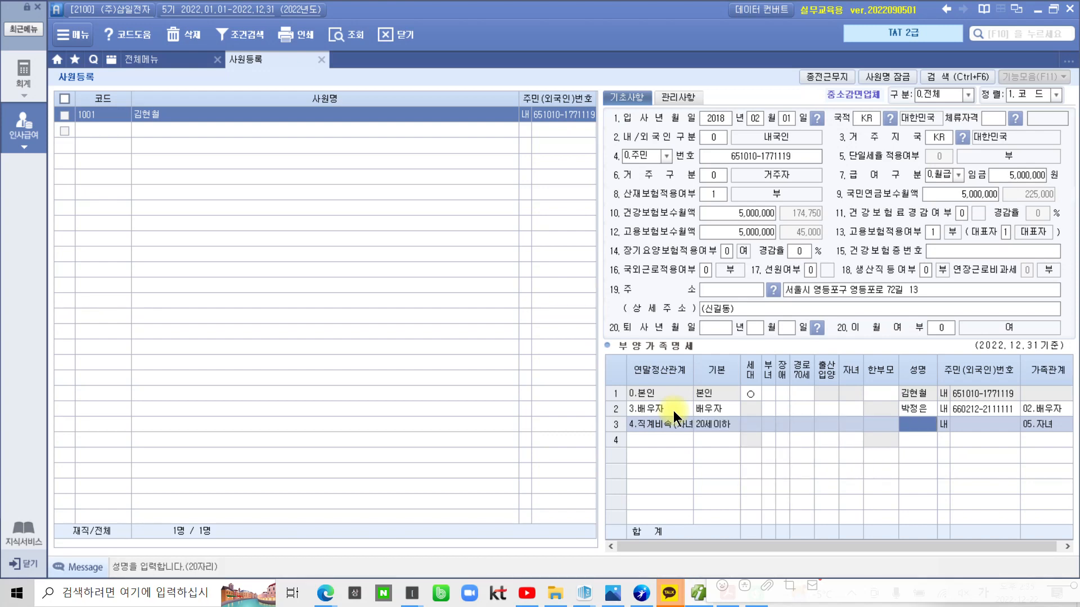
key(Return)
key(Return)
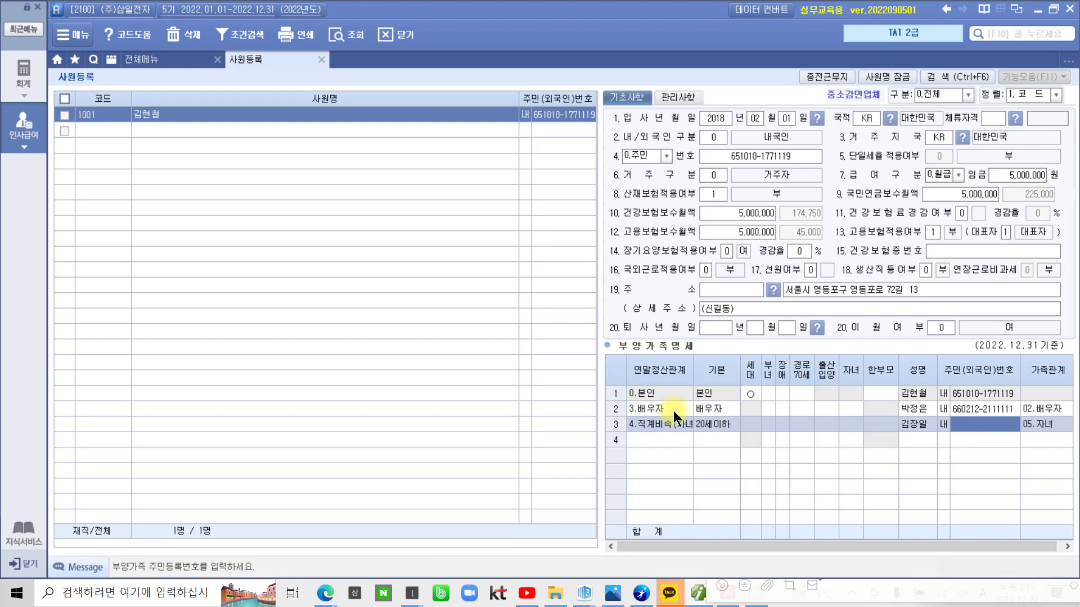
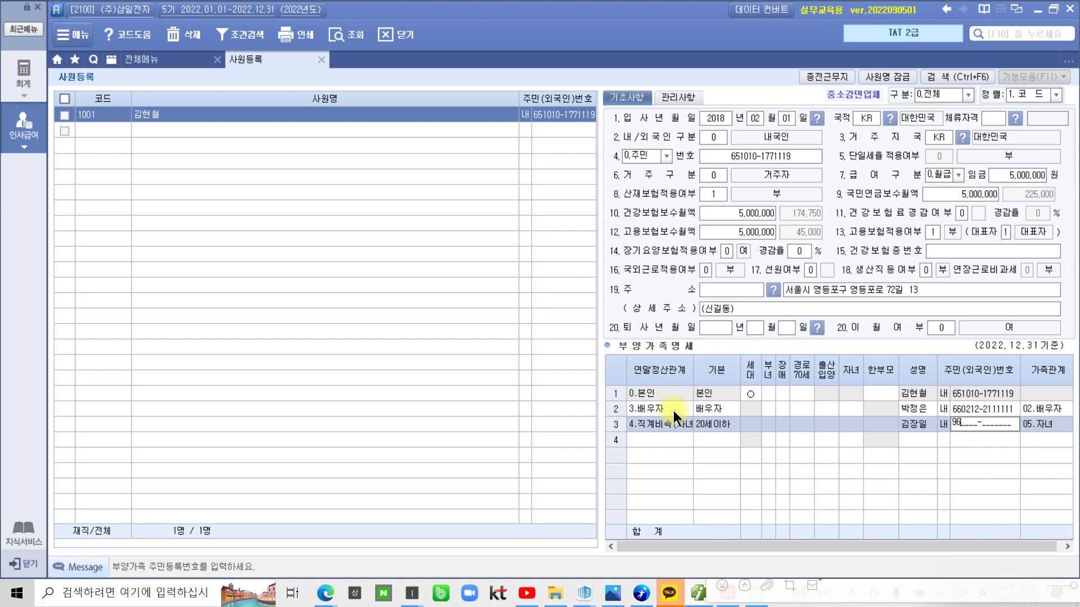
key(Return)
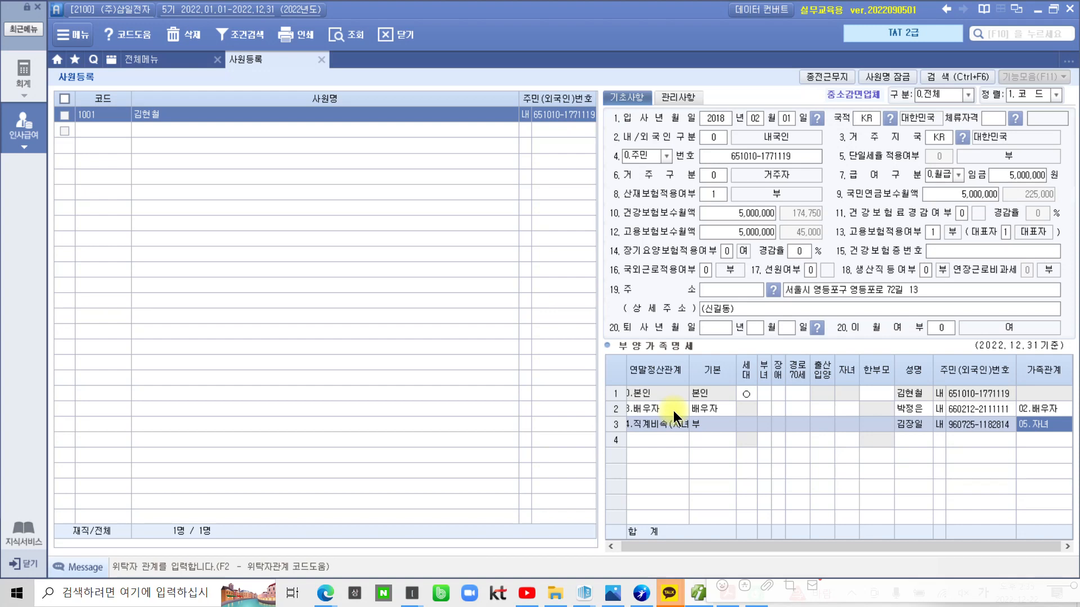
key(Return)
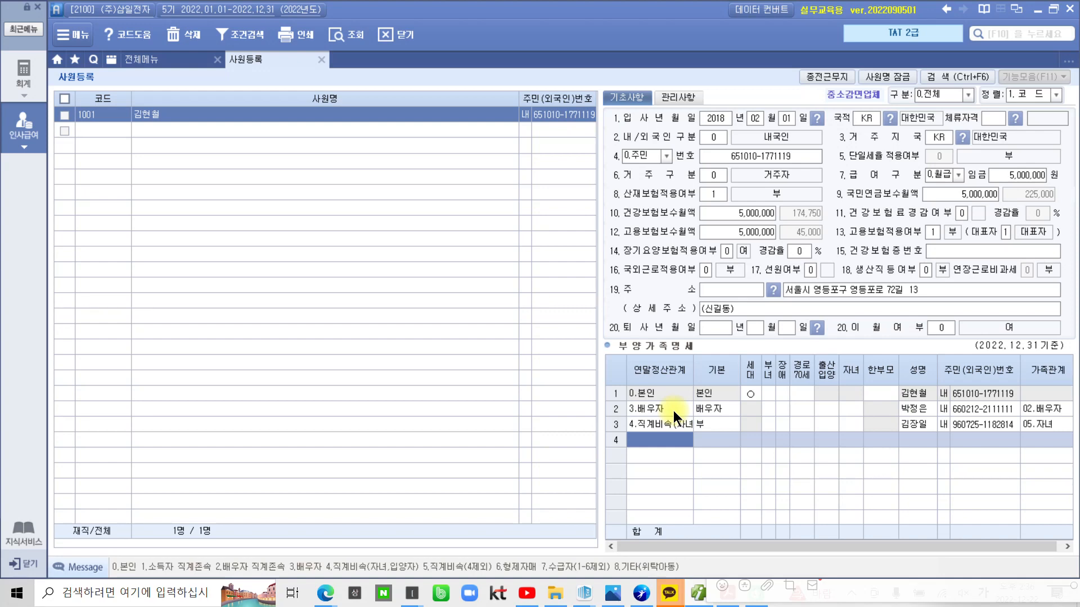
mouse_move(589, 374)
mouse_down()
mouse_move(588, 493)
mouse_move(1041, 532)
mouse_move(984, 353)
mouse_move(1060, 503)
mouse_move(1057, 532)
mouse_up()
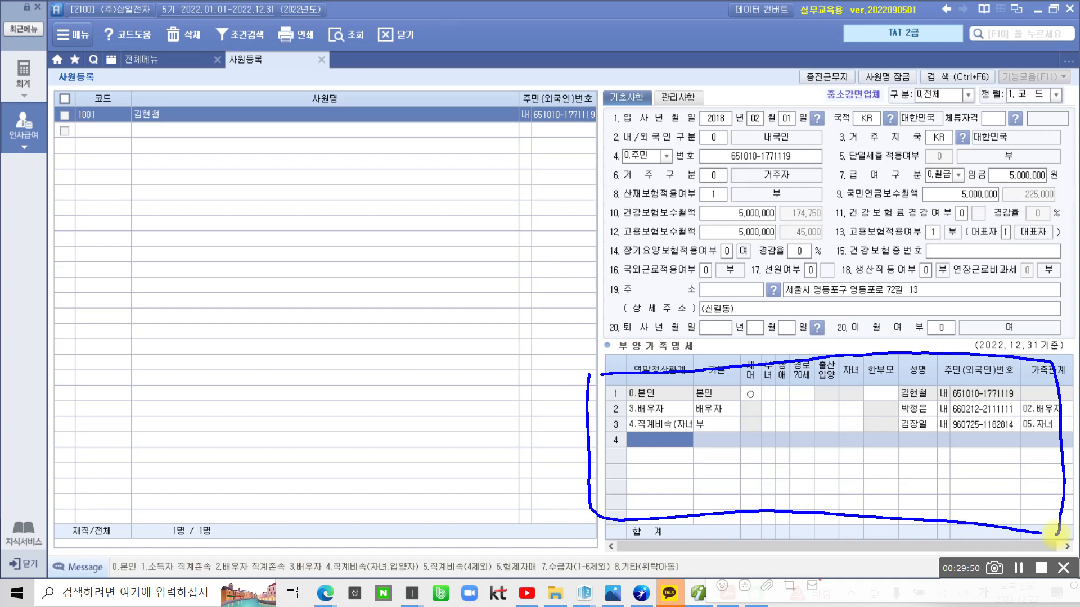
mouse_move(713, 534)
mouse_down()
mouse_move(695, 366)
mouse_move(927, 526)
mouse_move(855, 533)
mouse_up()
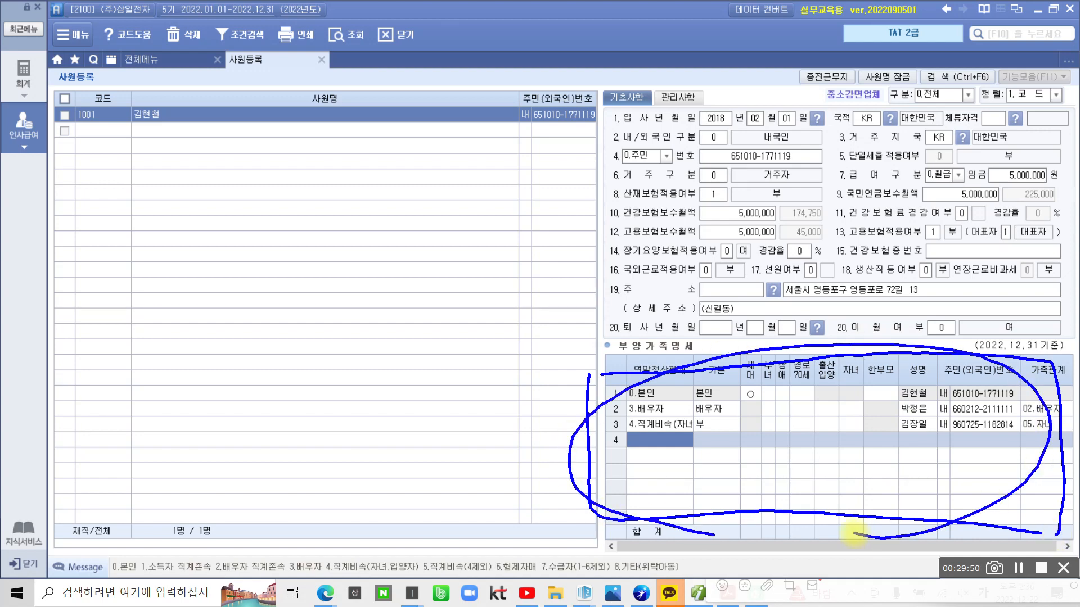
mouse_move(731, 98)
mouse_down()
mouse_move(731, 152)
mouse_move(686, 129)
mouse_move(765, 112)
mouse_move(884, 307)
mouse_move(613, 393)
mouse_move(641, 548)
mouse_move(1052, 444)
mouse_move(895, 394)
mouse_up()
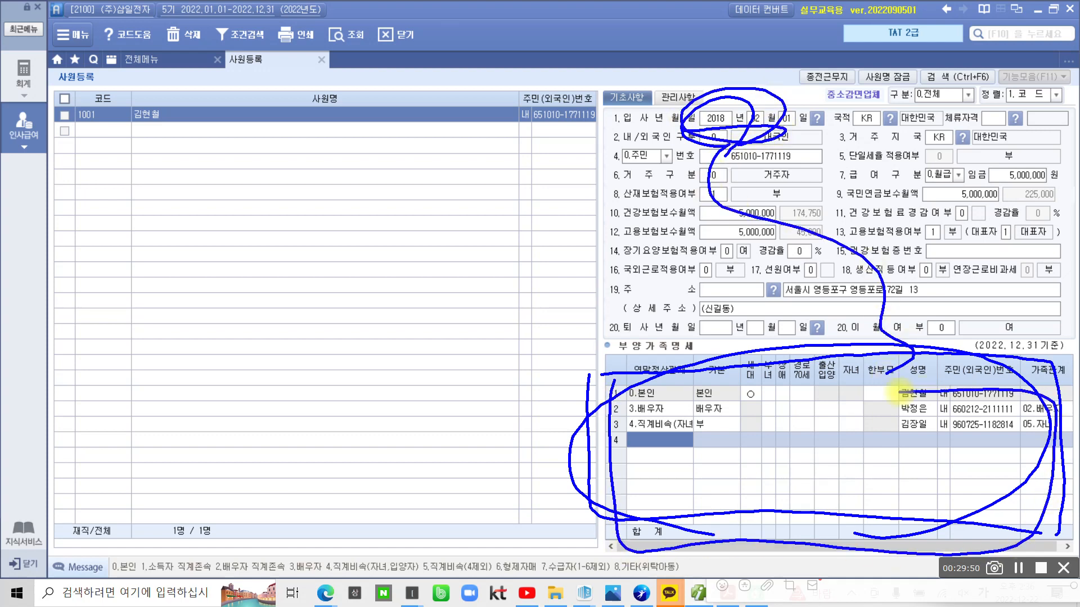
drag(643, 445, 746, 435)
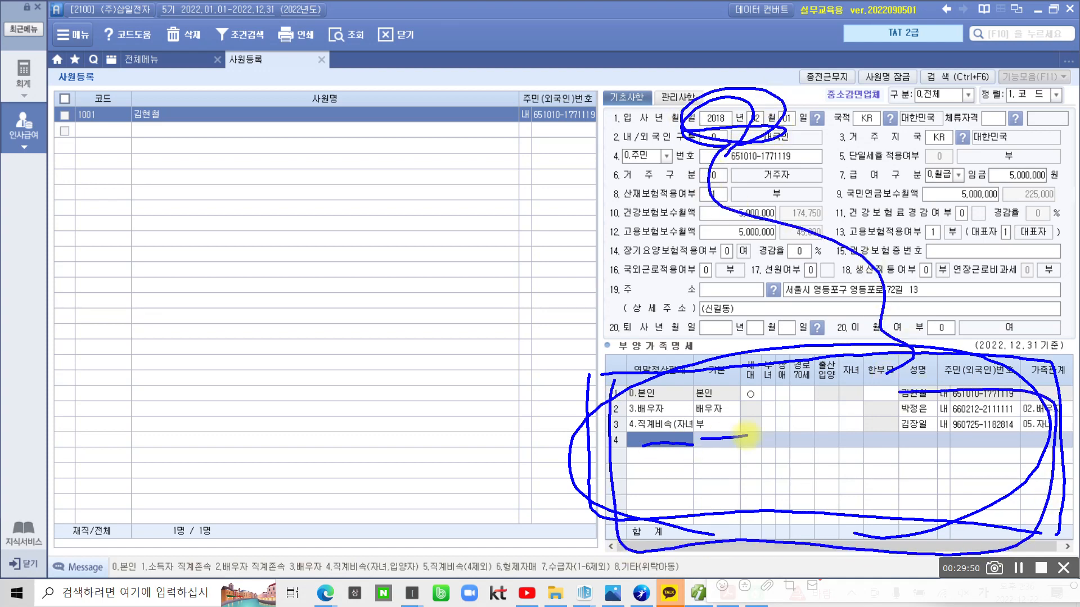
key(Escape)
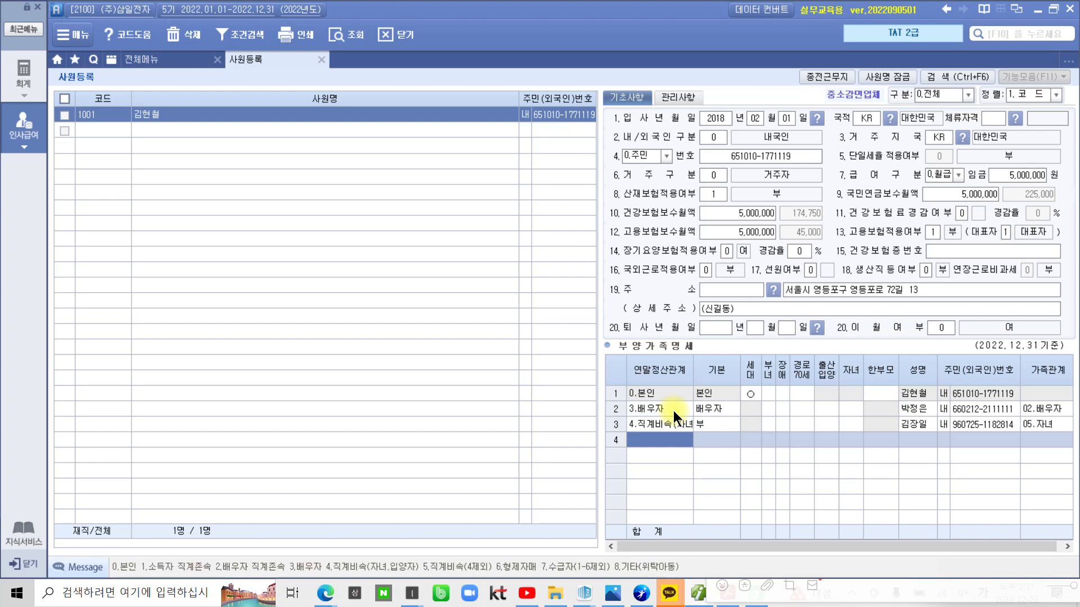
Set row 4's relation code to 4 (child), keeping basic deduction 20세이하
text(4)
key(Return)
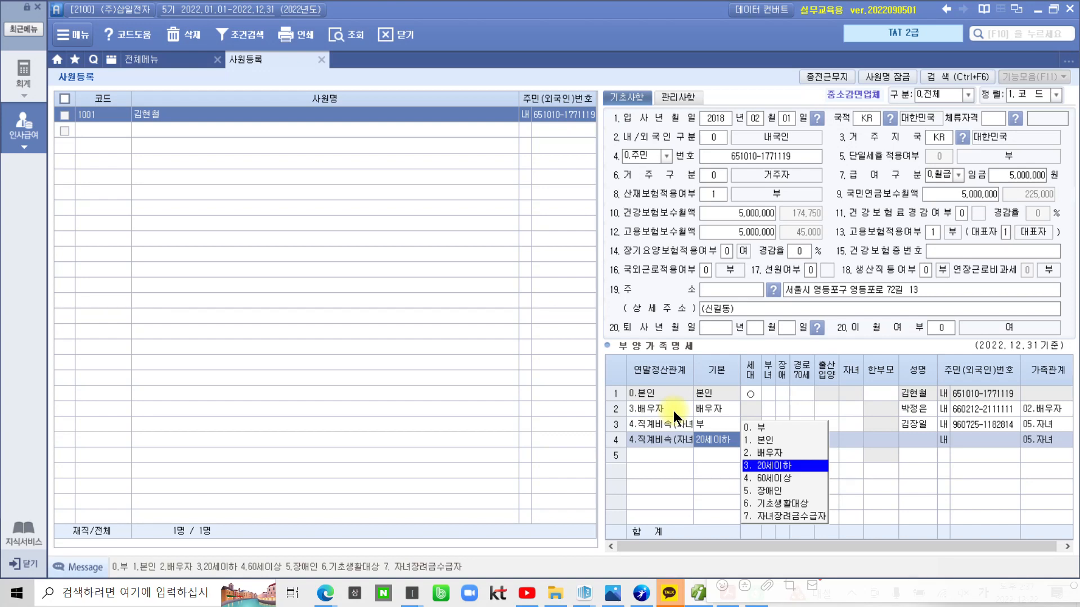
key(Return)
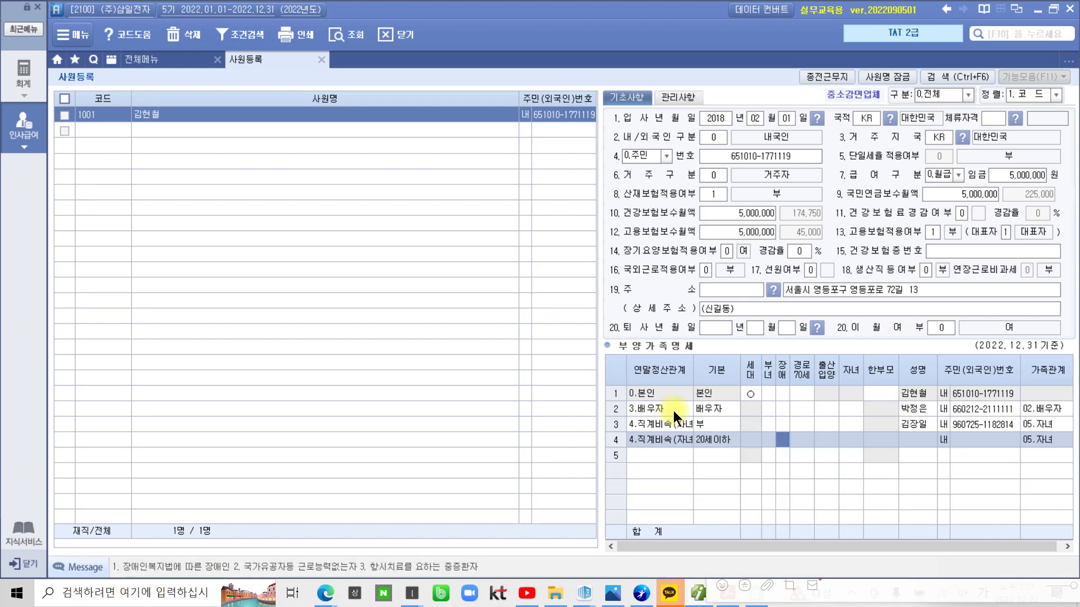
key(Return)
key(Return)
key(Return)
key(Return)
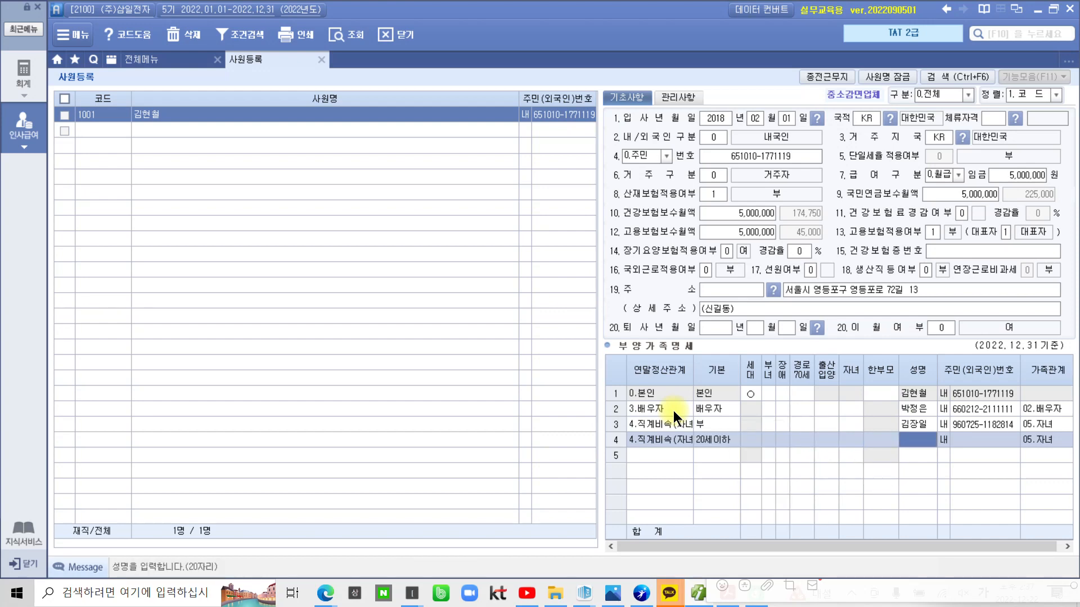
Enter the second child's name and resident number, completing row 4 with 05.자녀
text(김장)
key(BackSpace)
key(BackSpace)
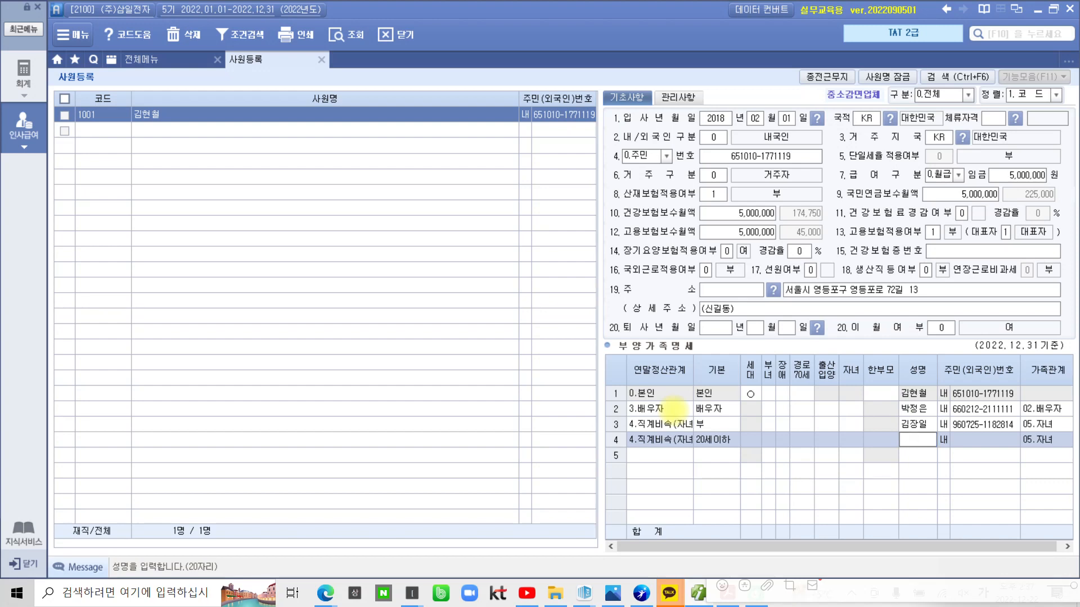
text(기며ㅣㅇ)
key(BackSpace)
key(BackSpace)
key(BackSpace)
key(BackSpace)
key(Return)
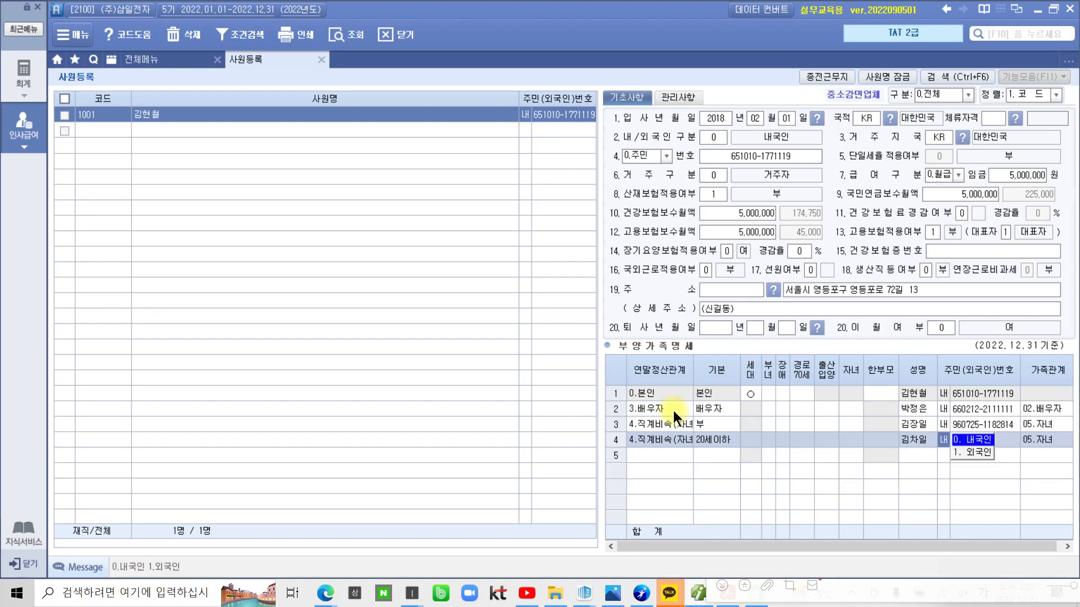
key(Return)
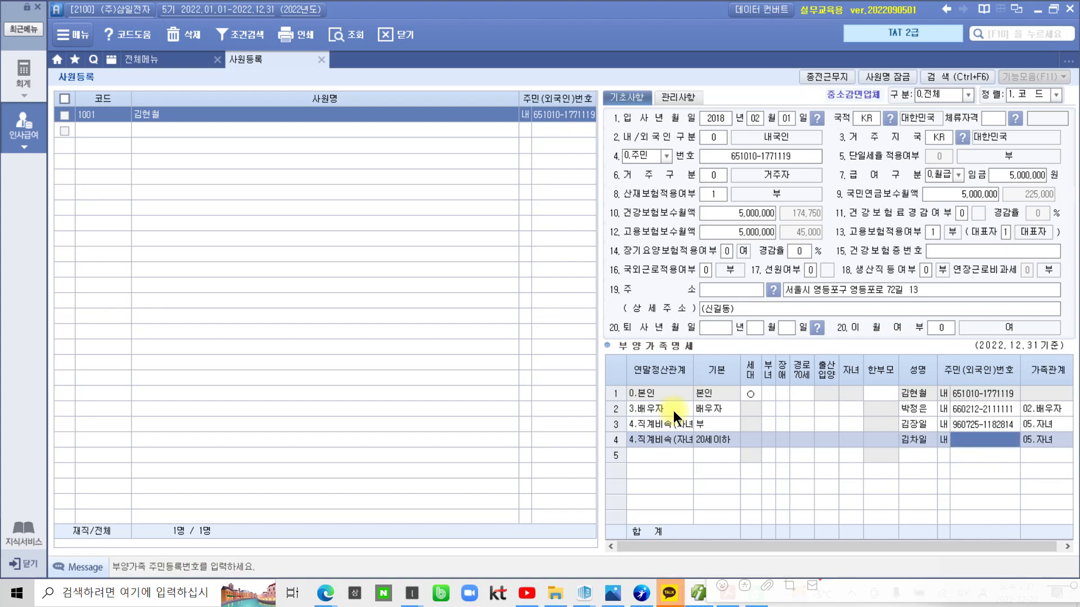
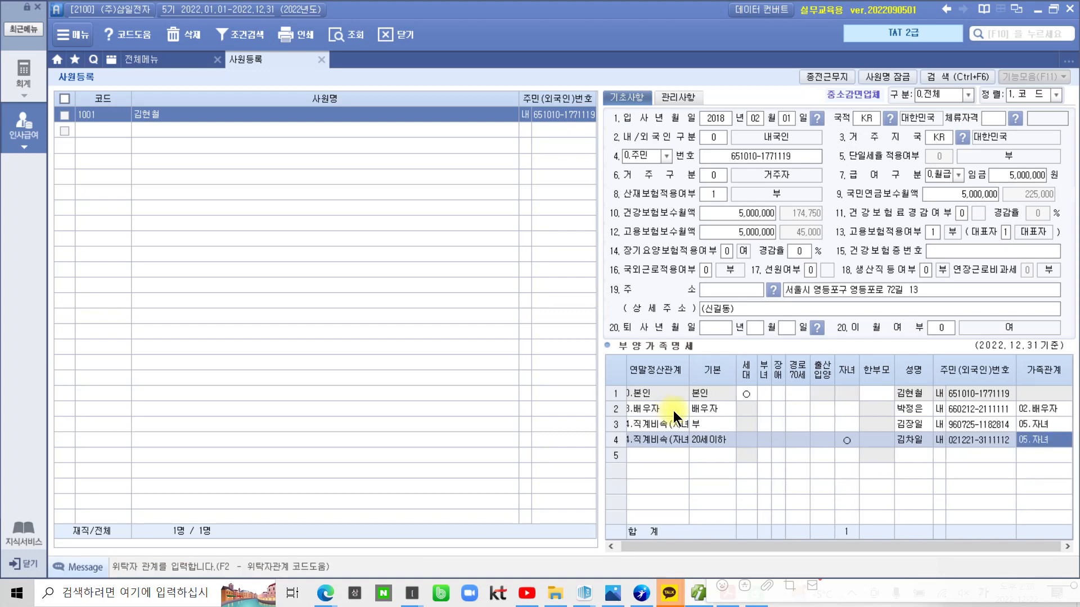
key(Return)
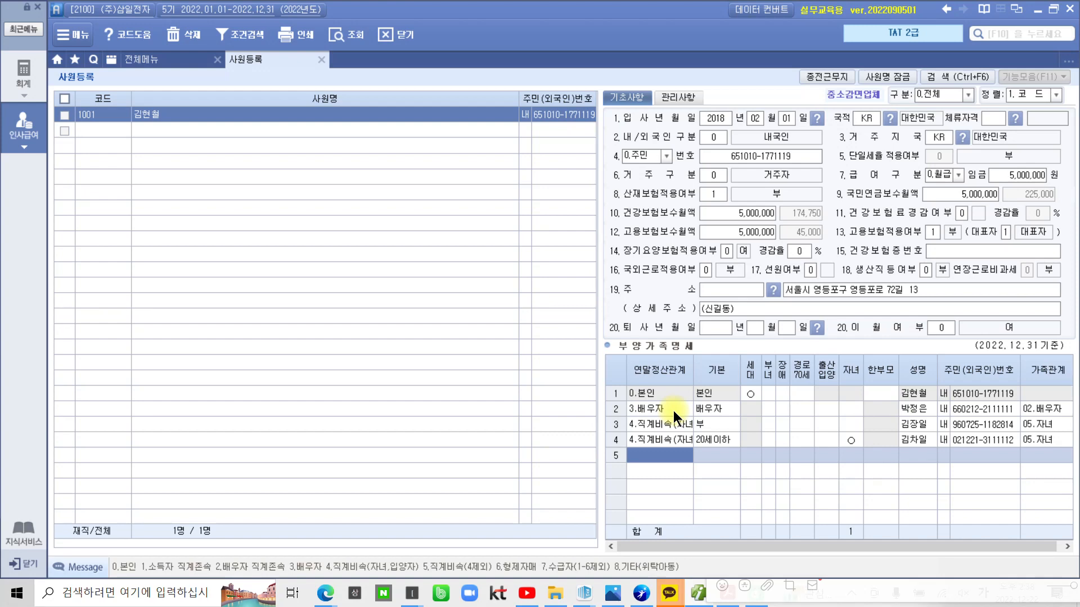
Enter relation code 1 on row 5, giving 60세이상 and 03.부
text(1)
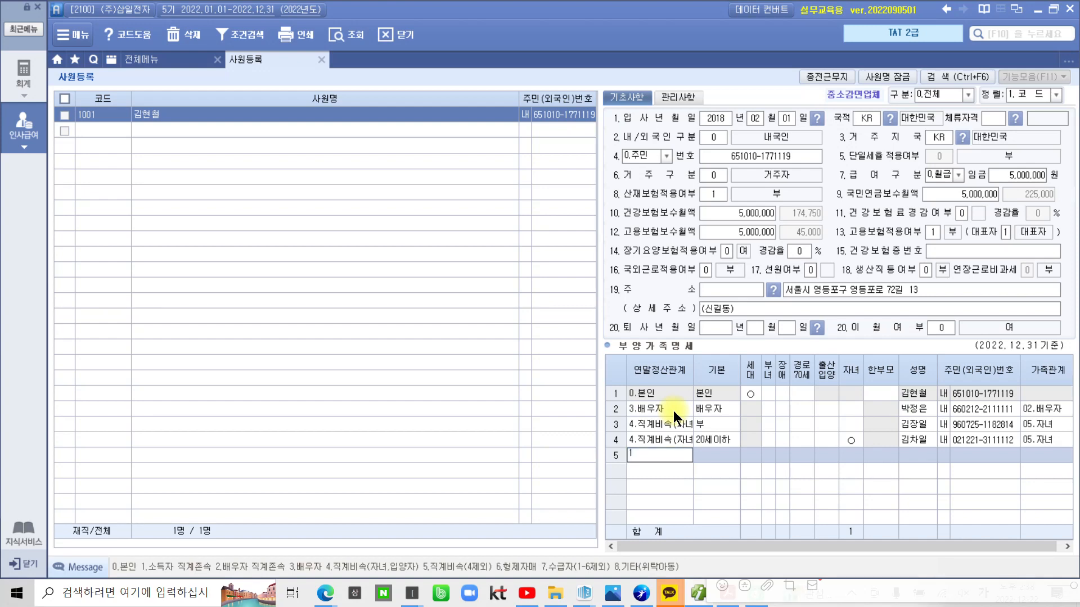
key(Return)
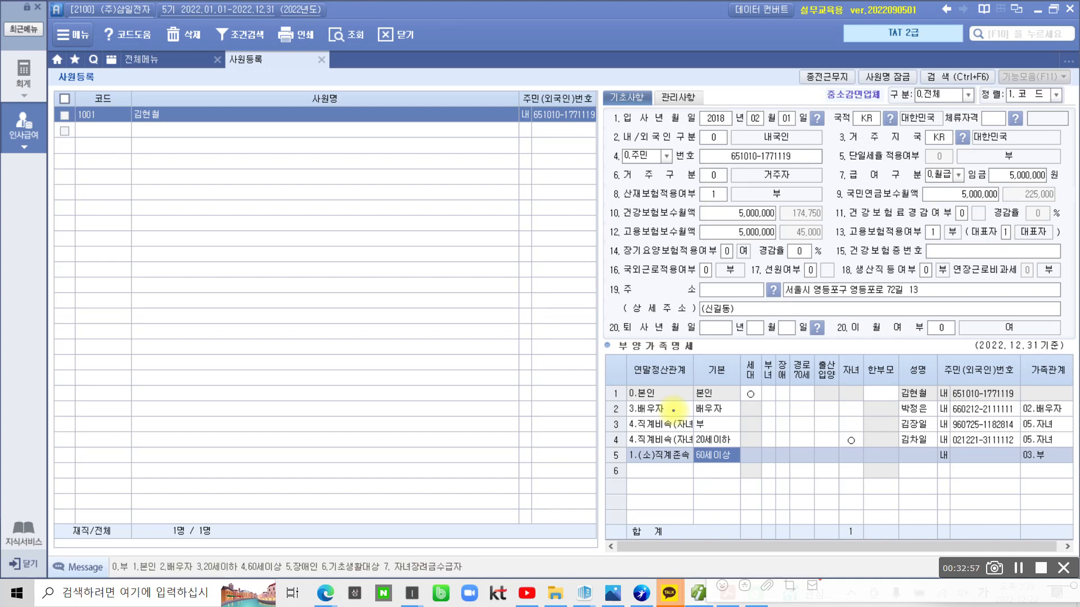
mouse_move(135, 290)
mouse_down()
mouse_move(208, 317)
mouse_move(212, 370)
mouse_up()
mouse_move(241, 277)
mouse_down()
mouse_move(292, 286)
mouse_move(304, 336)
mouse_up()
mouse_move(340, 258)
mouse_down()
mouse_move(353, 270)
mouse_move(388, 237)
mouse_move(377, 228)
mouse_up()
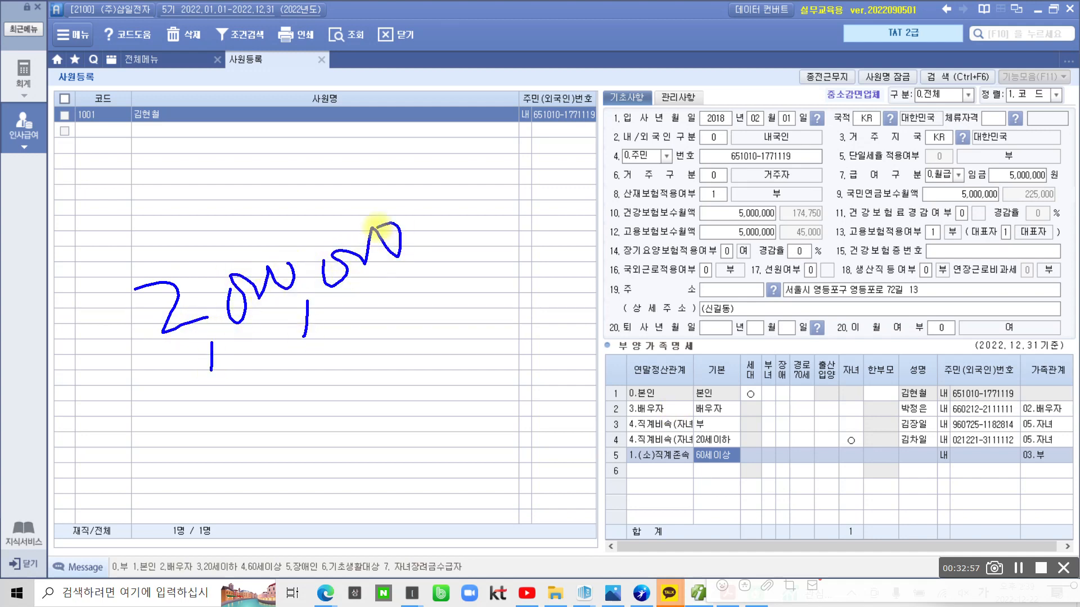
drag(465, 194, 443, 245)
drag(443, 208, 477, 227)
mouse_move(523, 139)
mouse_down()
mouse_move(514, 149)
mouse_move(545, 180)
mouse_move(527, 205)
mouse_up()
mouse_move(556, 149)
mouse_down()
mouse_move(587, 121)
mouse_move(592, 181)
mouse_move(615, 153)
mouse_up()
drag(657, 121, 681, 115)
drag(655, 150, 689, 139)
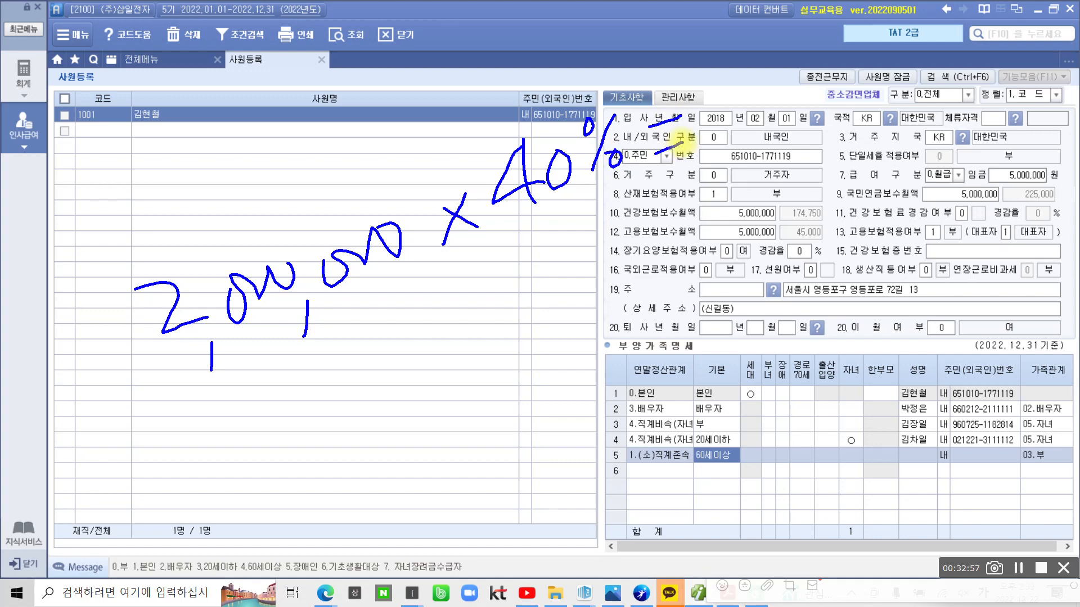
mouse_move(762, 87)
mouse_down()
mouse_move(738, 129)
mouse_move(760, 96)
mouse_up()
mouse_move(788, 127)
mouse_down()
mouse_move(813, 104)
mouse_move(852, 107)
mouse_move(850, 158)
mouse_up()
mouse_move(882, 109)
mouse_down()
mouse_move(886, 90)
mouse_move(956, 84)
mouse_move(1001, 62)
mouse_move(1046, 107)
mouse_up()
mouse_move(1035, 148)
mouse_down()
mouse_move(689, 191)
mouse_move(1040, 101)
mouse_move(959, 243)
mouse_up()
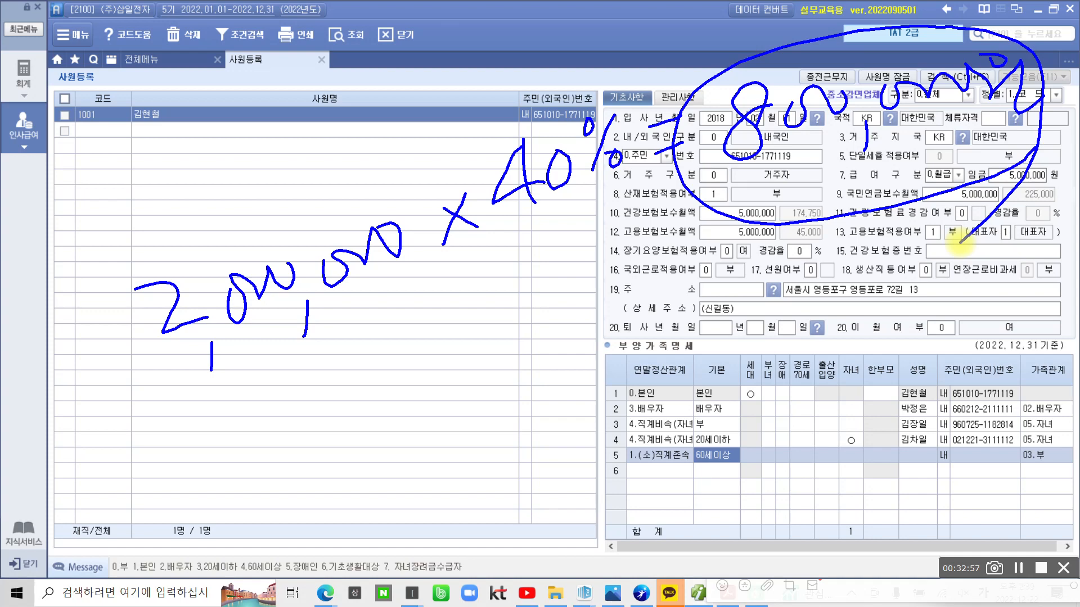
key(Escape)
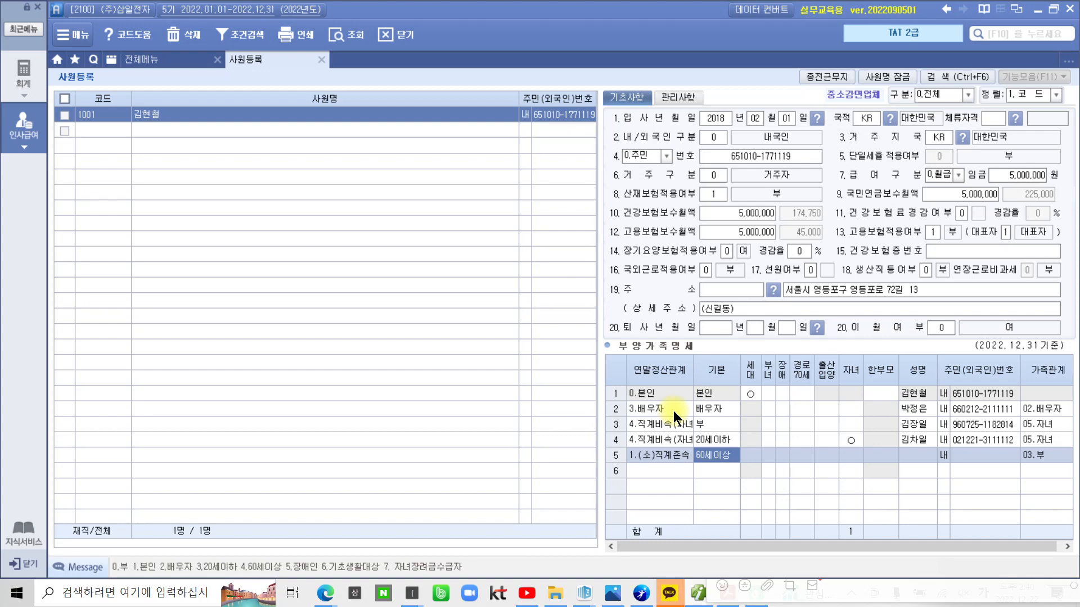
Enter the father's name and resident number on row 5, flagging 경로70세, then move to row 6
key(Return)
key(Return)
key(Return)
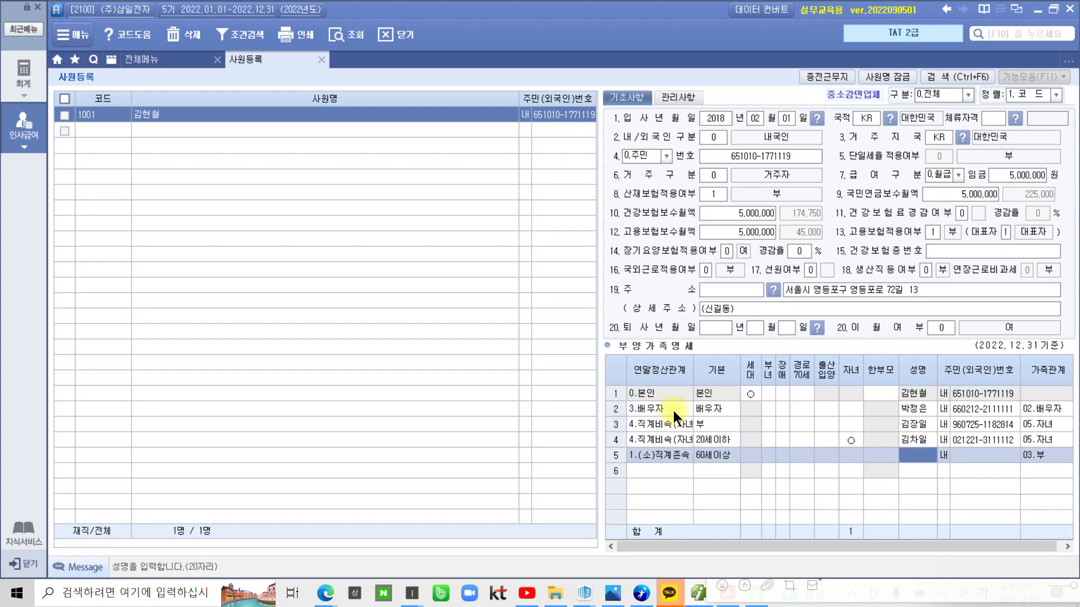
text(ㅡㅔㄱ)
key(BackSpace)
key(BackSpace)
key(BackSpace)
key(Return)
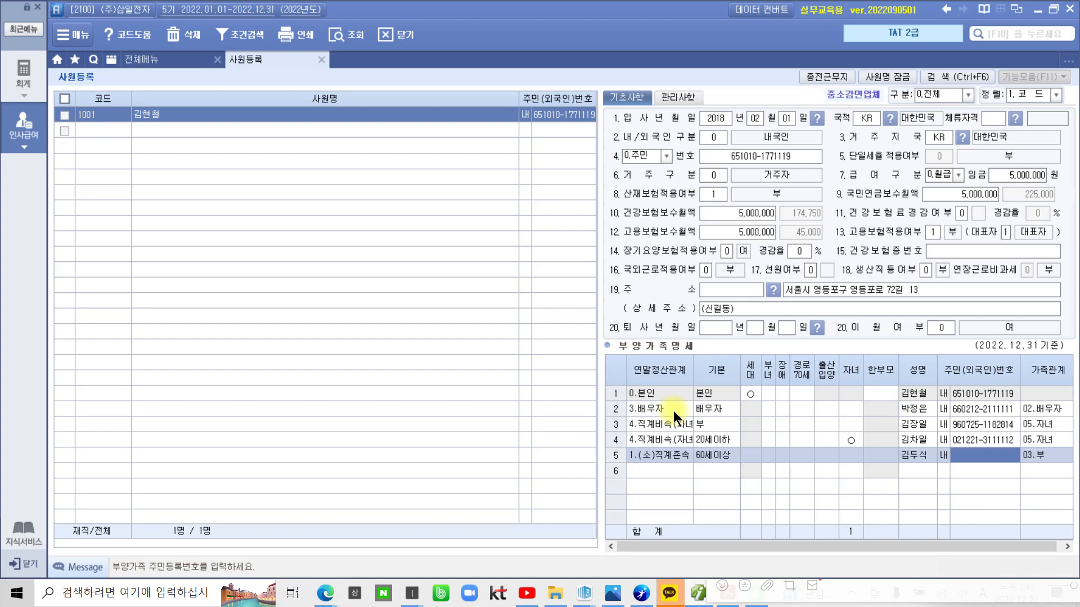
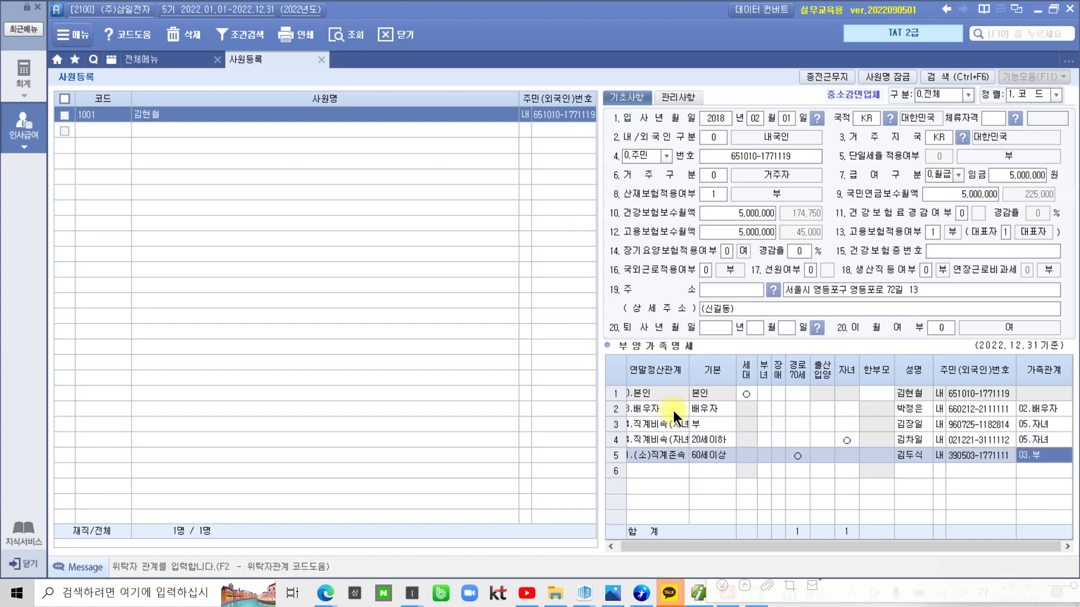
key(Return)
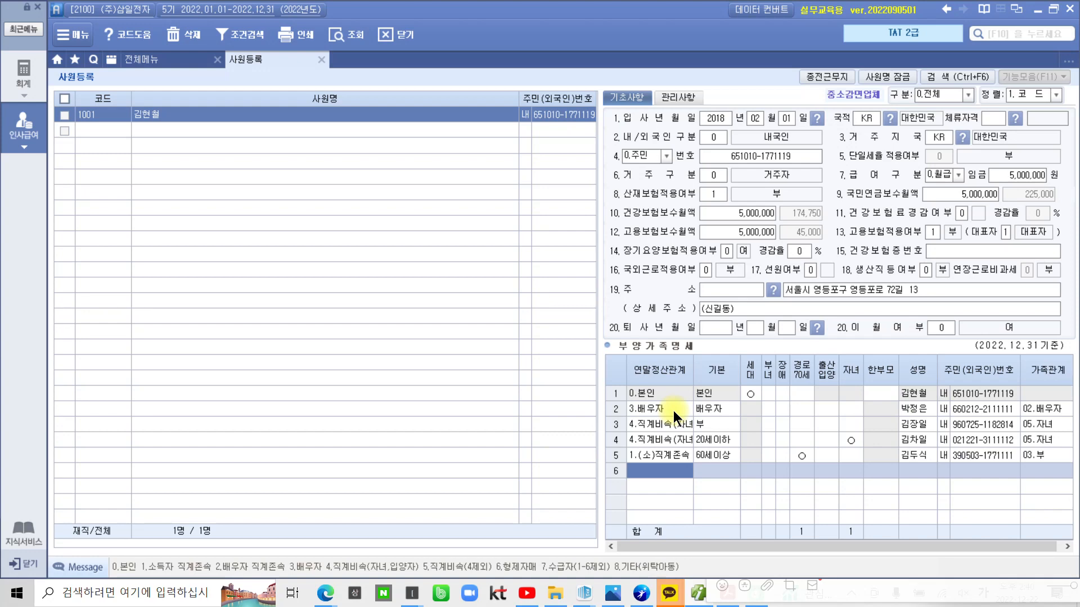
Fill row 6 with relation code 1, the mother's name and resident number, yielding 04.모 and 경로70세
text(1.(소)직계존속)
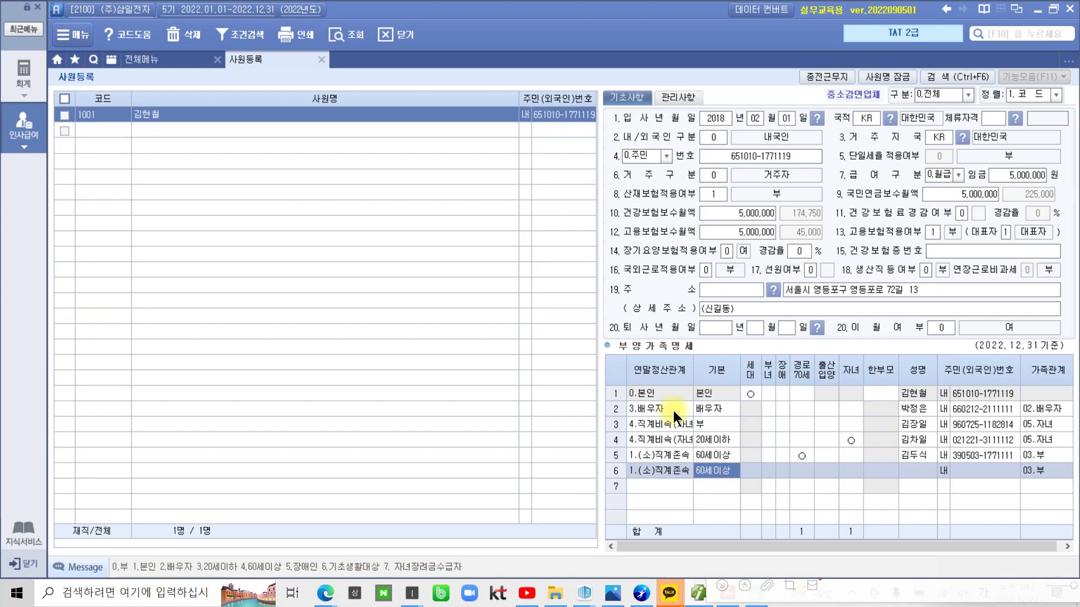
key(Return)
key(Return)
key(Return)
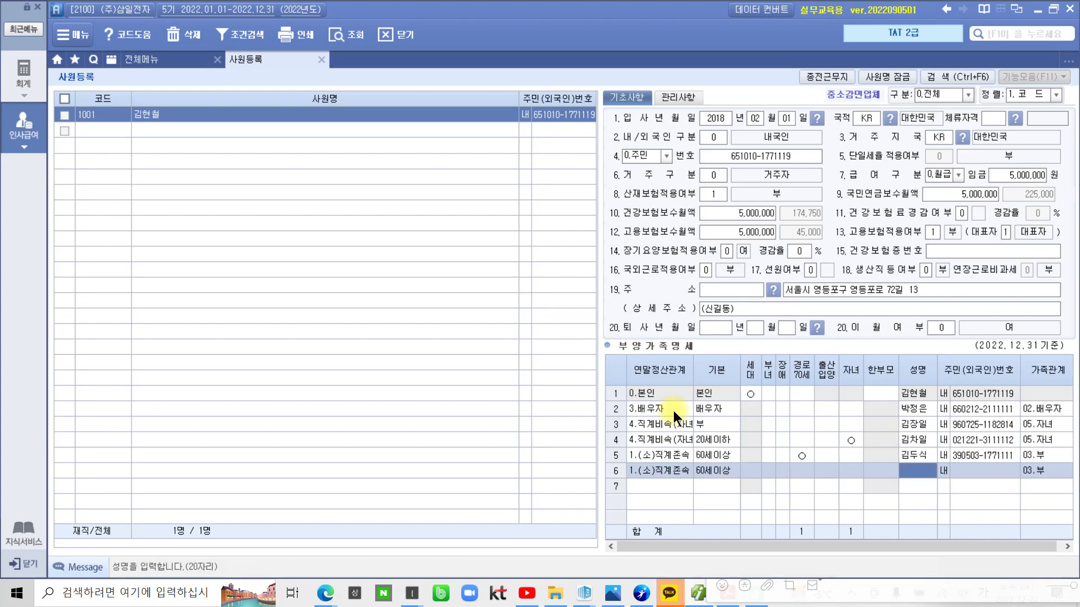
key(Return)
key(Return)
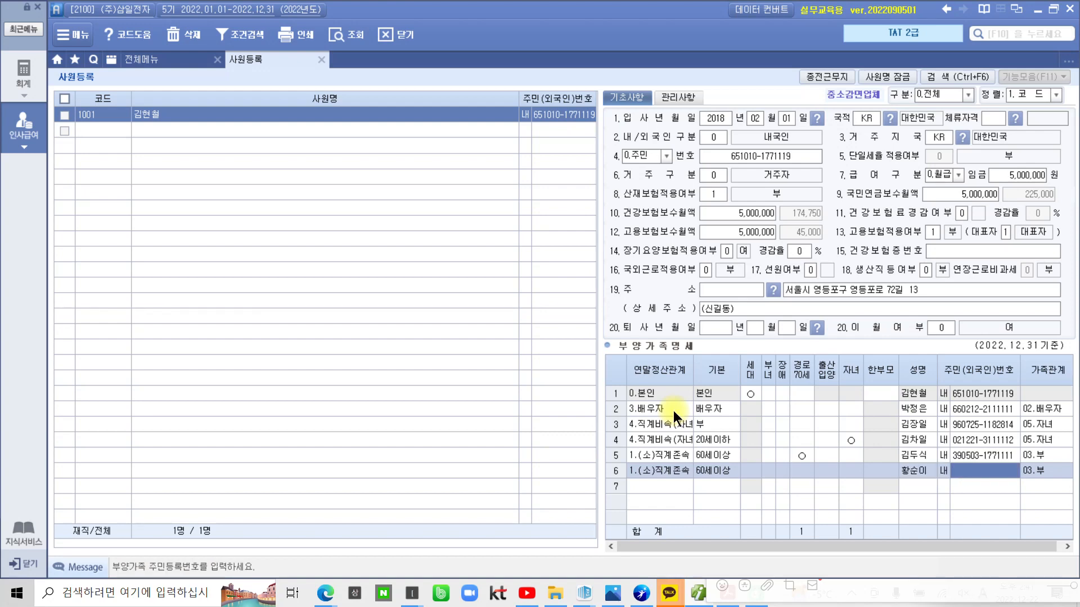
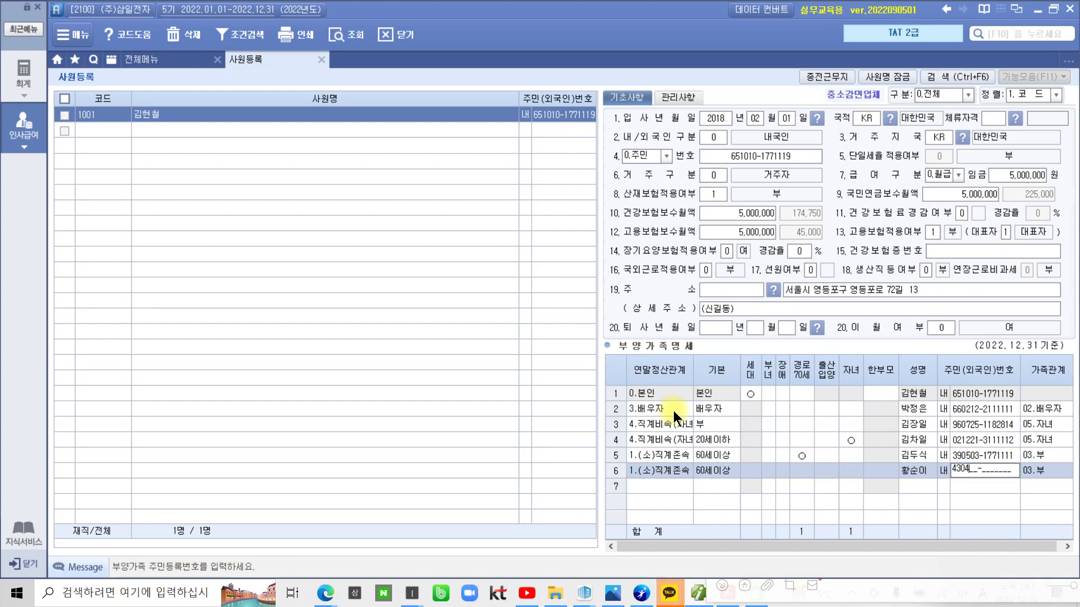
key(Return)
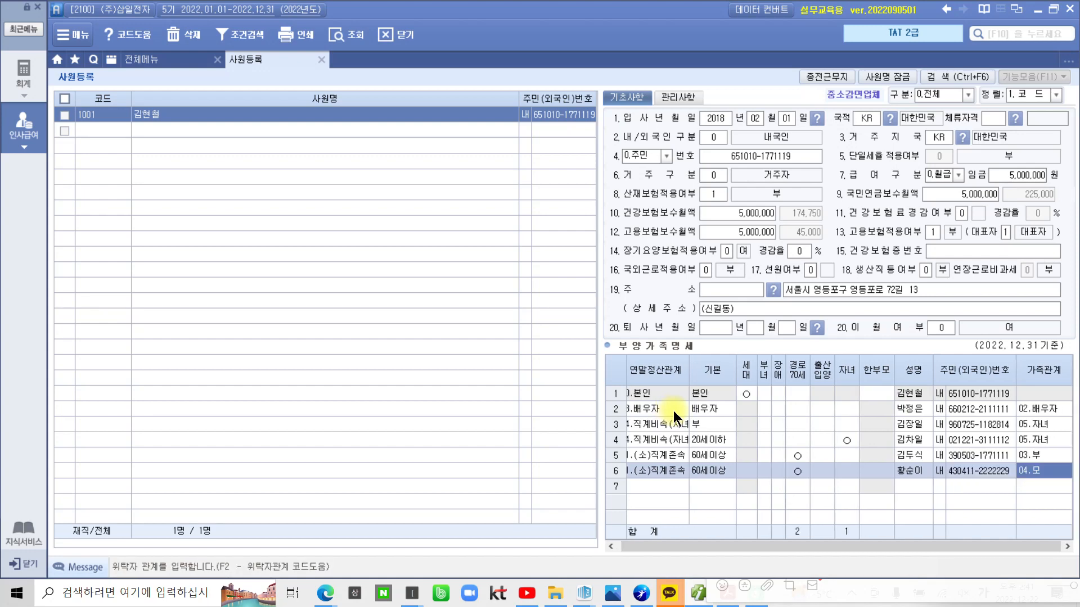
key(Return)
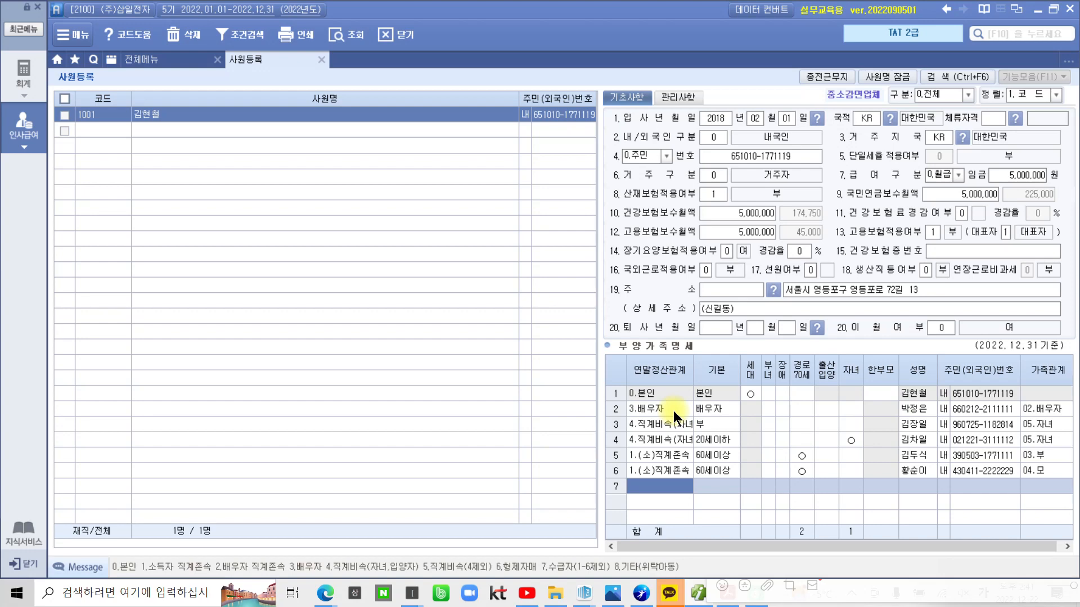
Make row 7 a 6.형제자매 sibling, enter 0 in 기본, then re-enter 5 for 장애인
text(6)
key(Return)
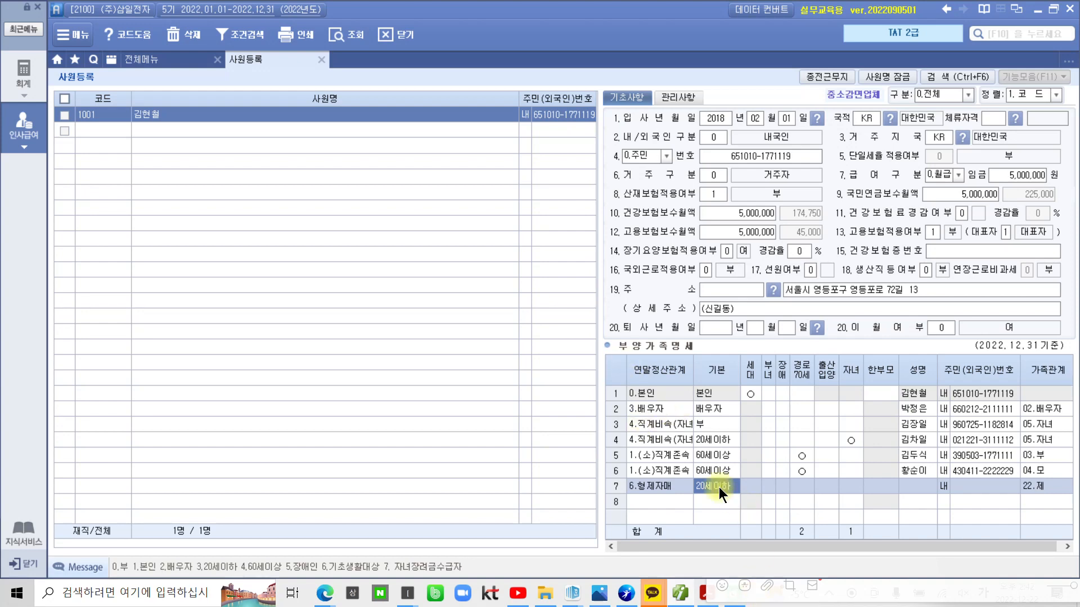
text(0)
key(Return)
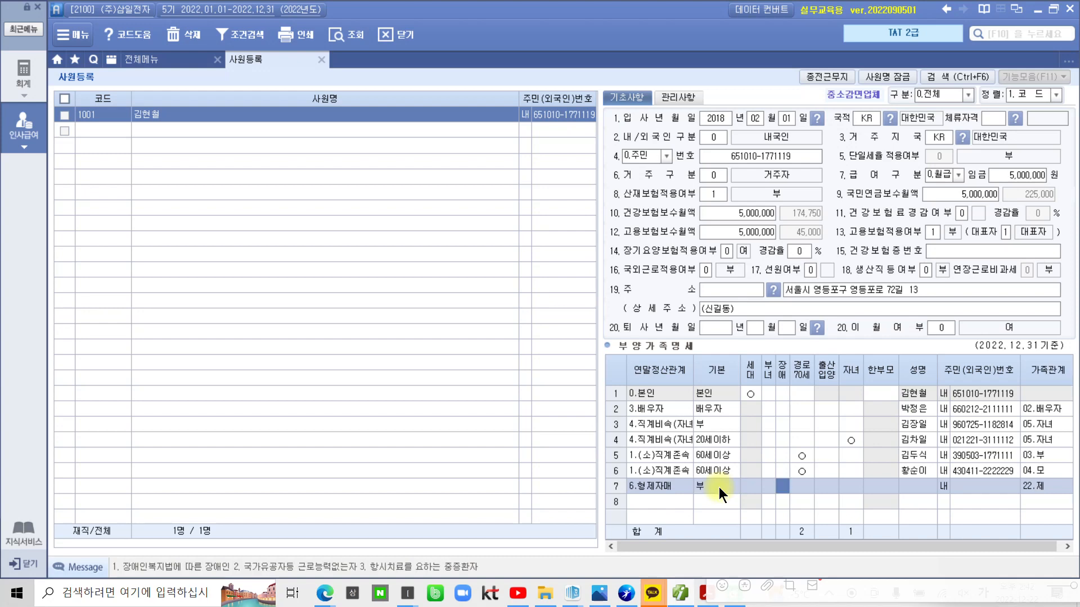
click(718, 487)
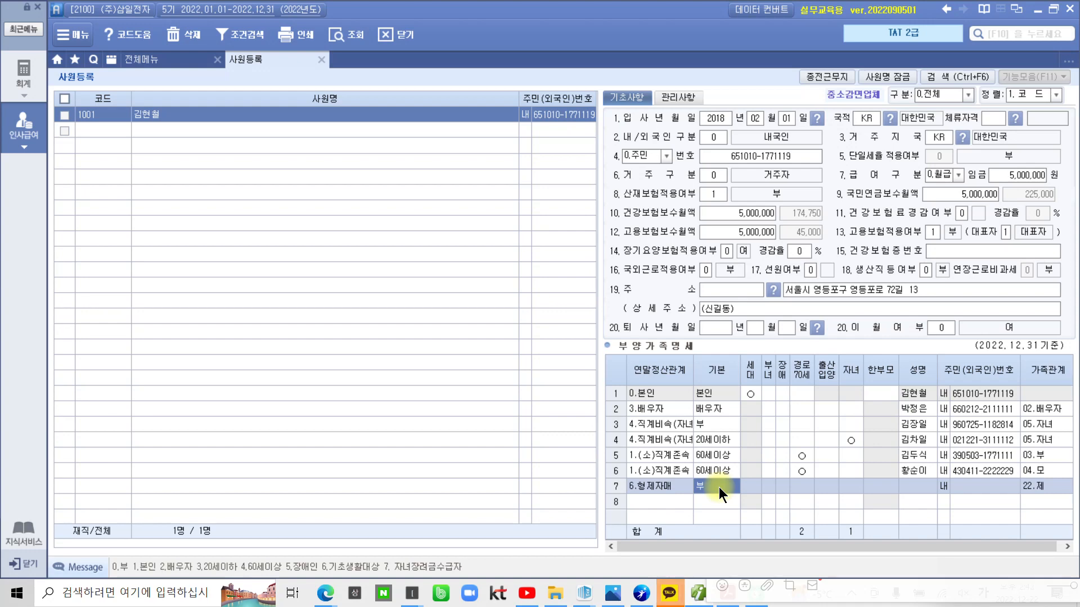
text(5)
key(Return)
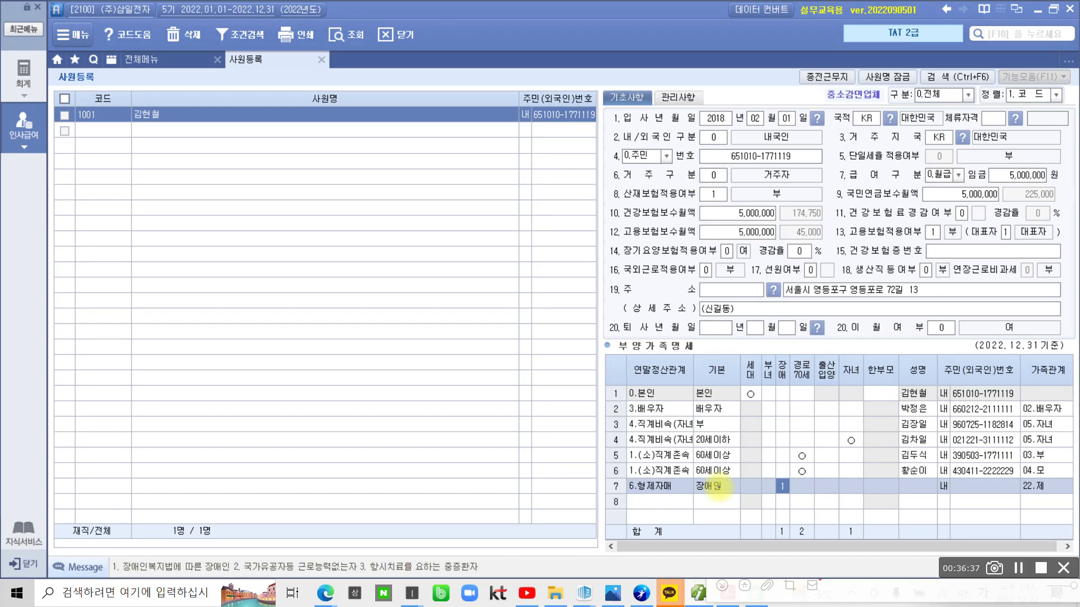
mouse_move(115, 584)
mouse_down()
mouse_move(109, 543)
mouse_move(128, 580)
mouse_up()
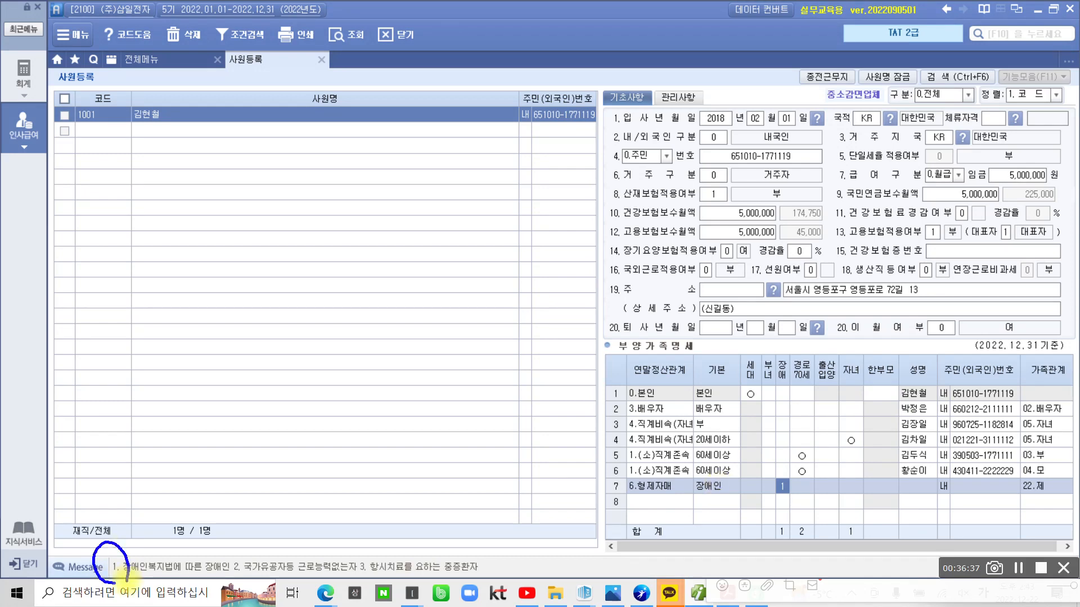
drag(774, 505, 799, 505)
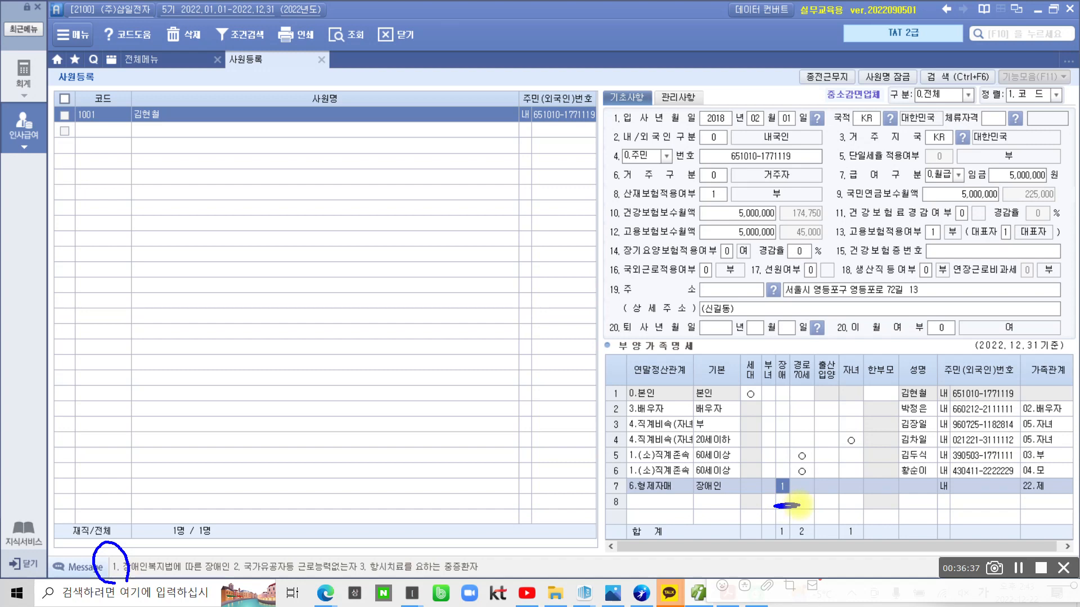
mouse_move(223, 588)
mouse_down()
mouse_move(227, 562)
mouse_move(245, 588)
mouse_up()
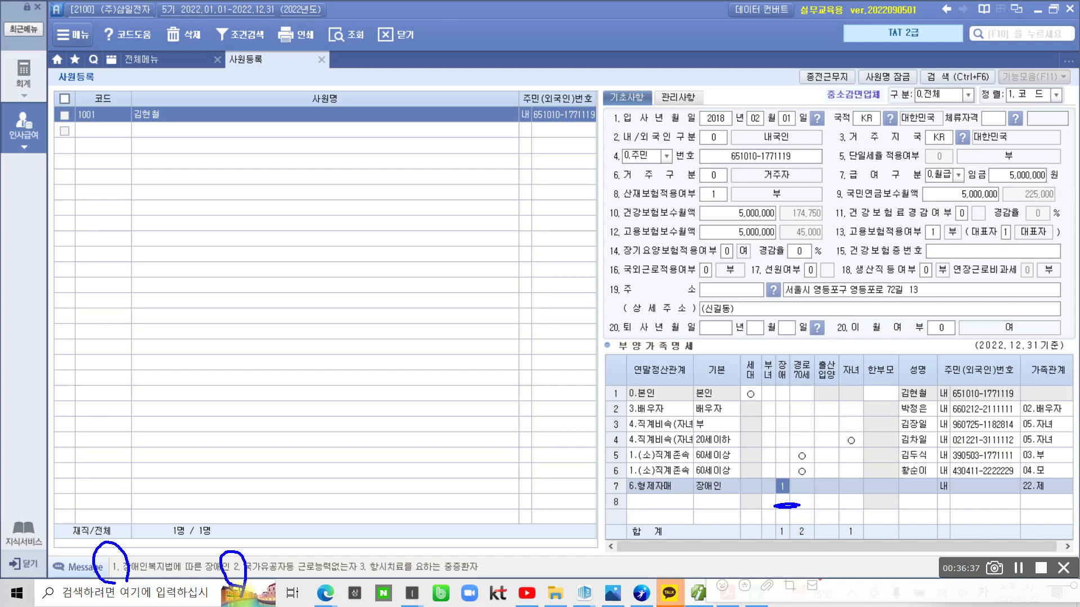
drag(351, 576, 375, 584)
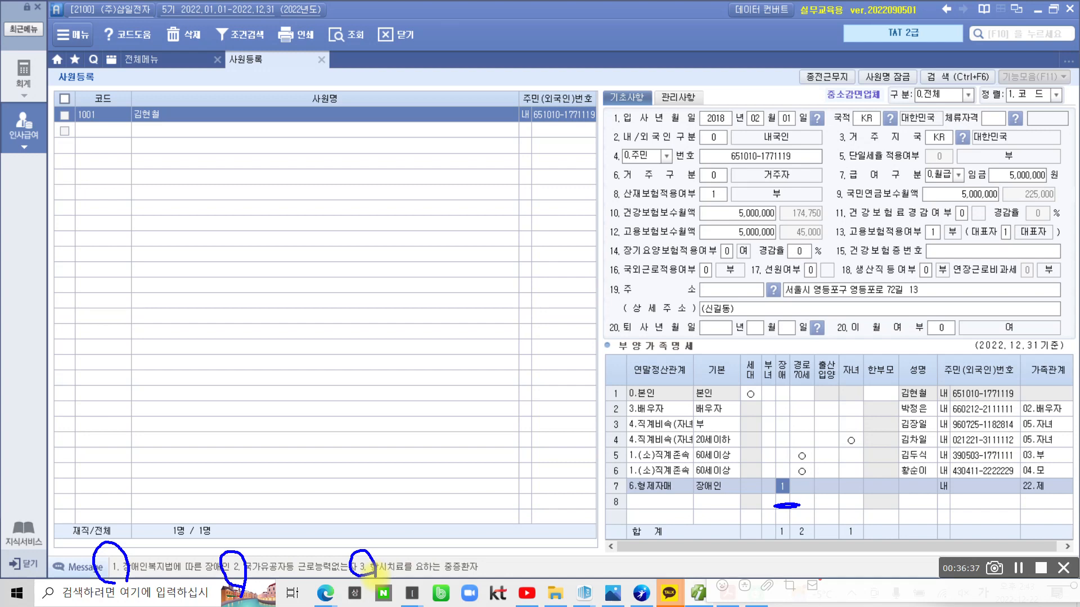
key(Escape)
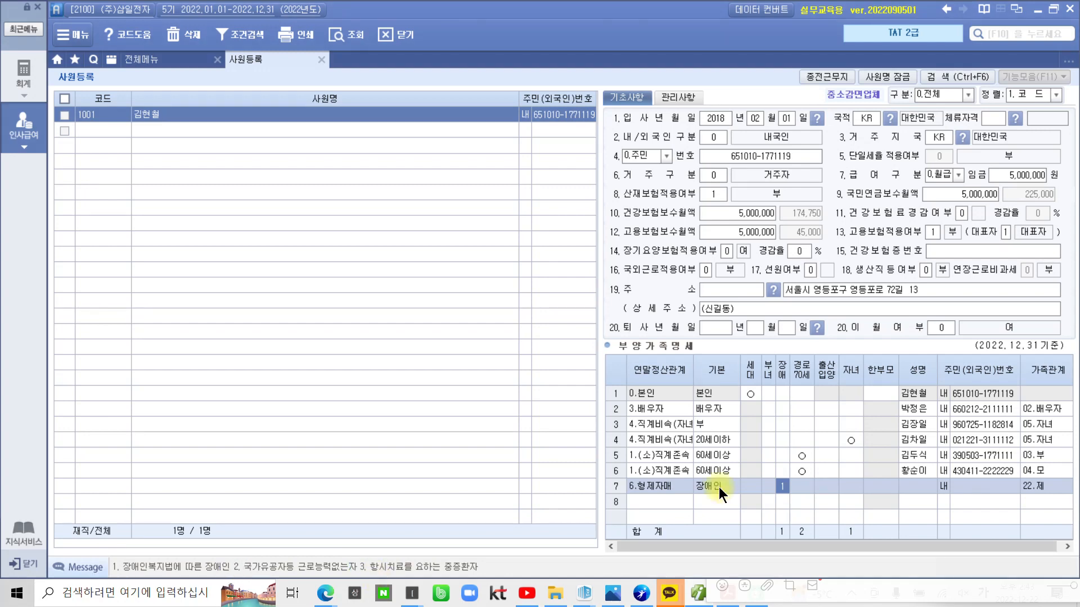
key(Return)
key(Return)
key(Return)
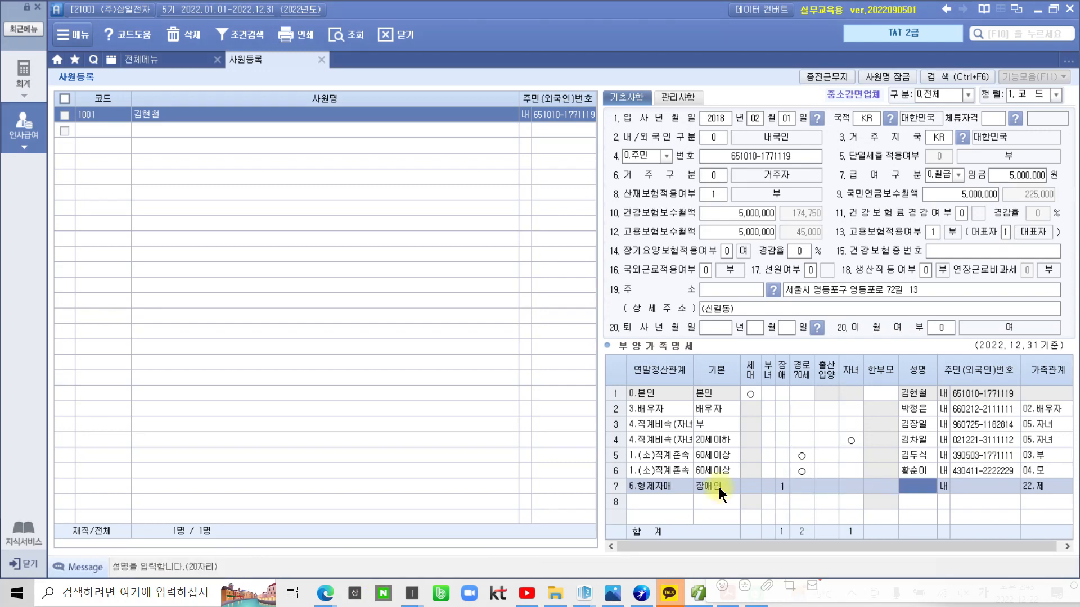
Confirm the brother's name, enter his resident number on row 7, and move to row 8
key(Return)
key(Return)
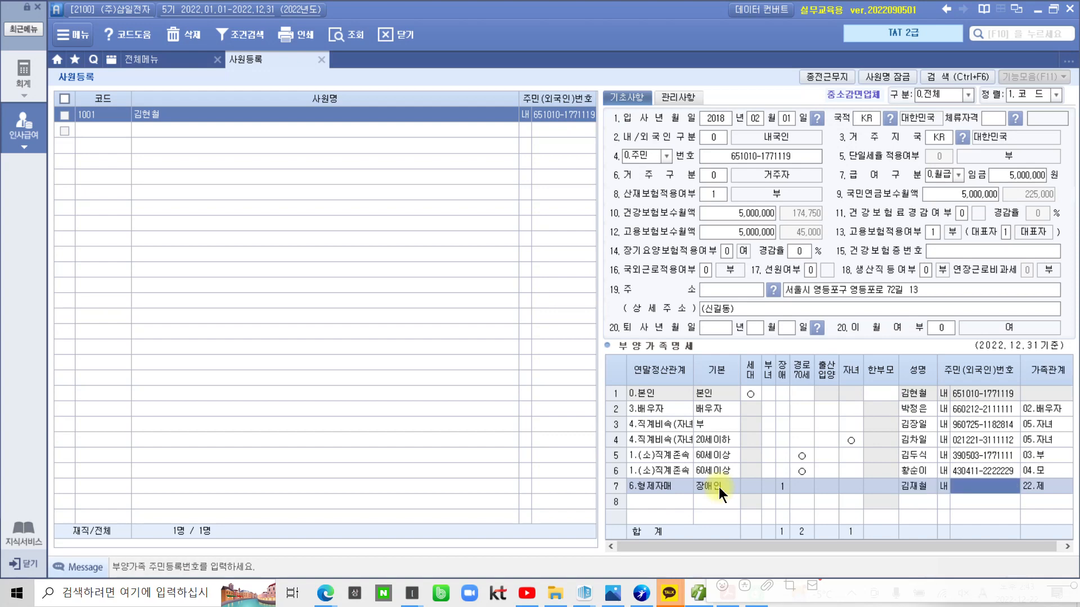
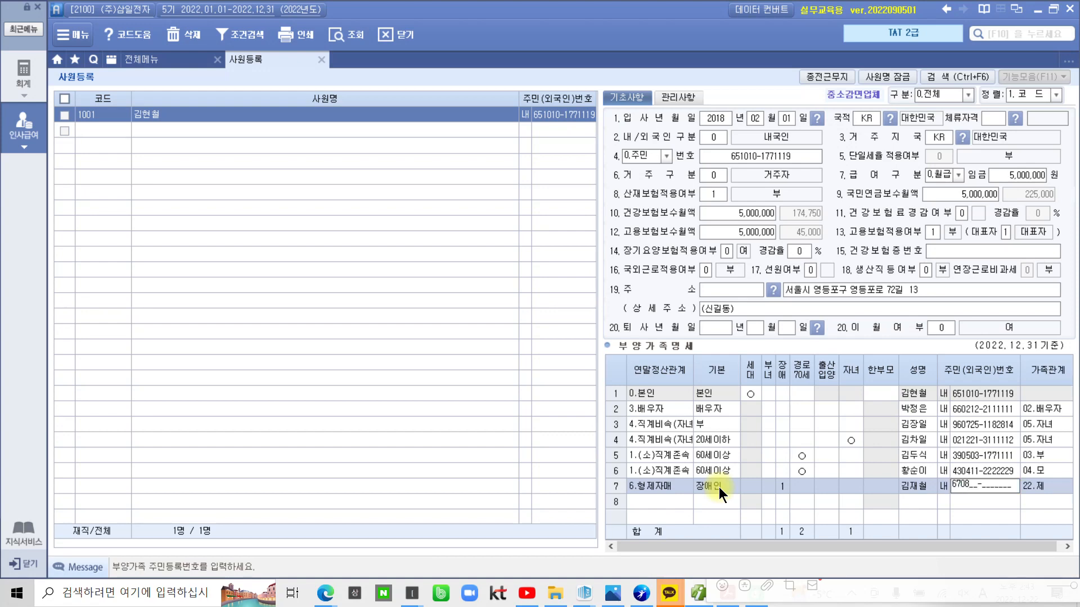
key(Return)
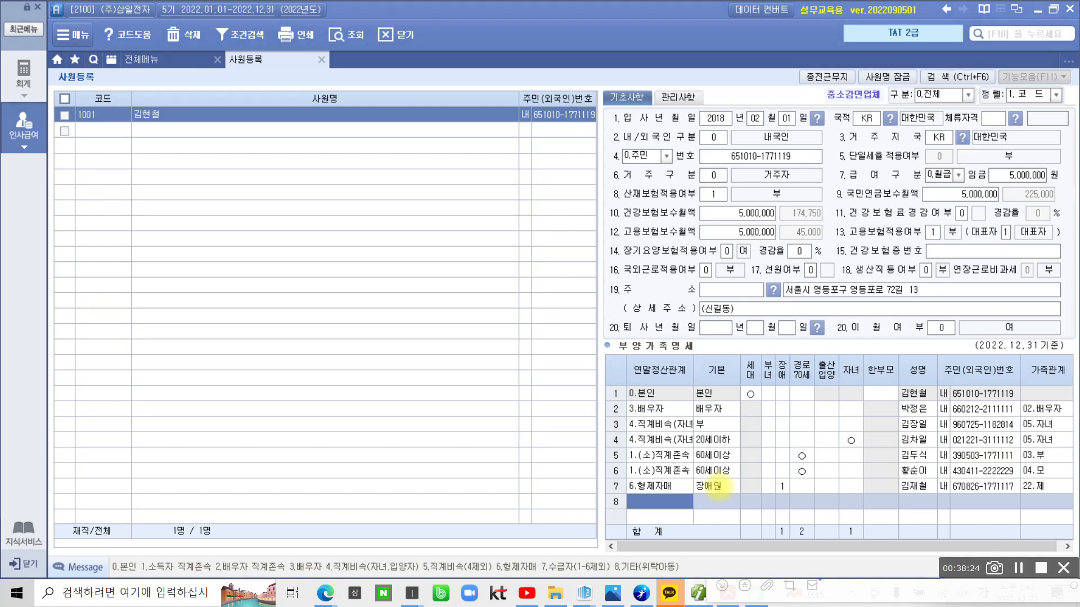
mouse_move(864, 448)
mouse_down()
mouse_move(839, 448)
mouse_move(867, 452)
mouse_up()
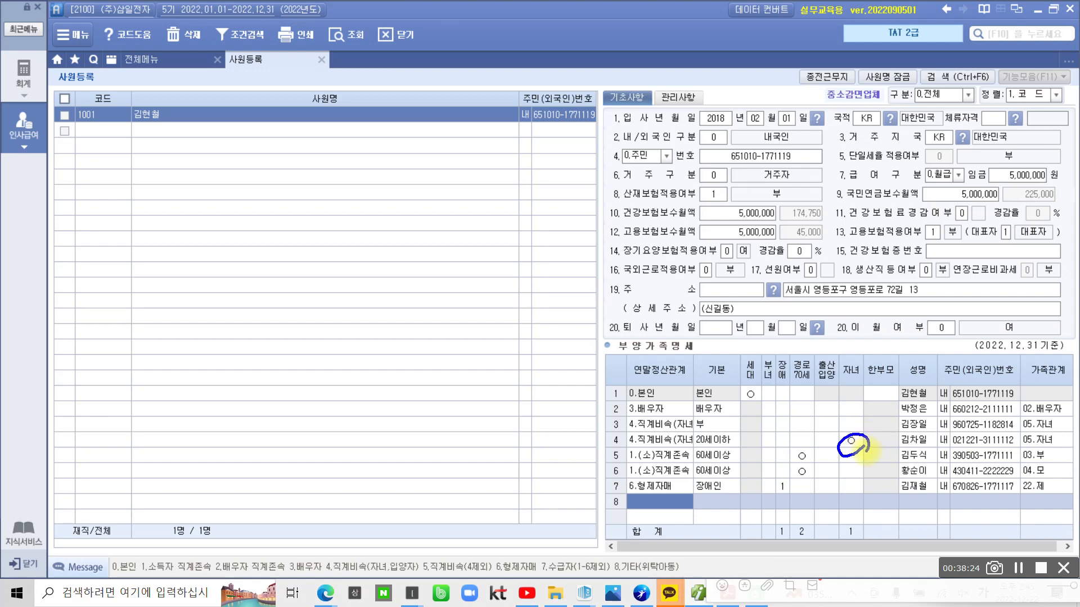
mouse_move(597, 426)
mouse_down()
mouse_move(646, 460)
mouse_move(698, 435)
mouse_move(596, 438)
mouse_up()
mouse_move(846, 450)
mouse_down()
mouse_move(822, 453)
mouse_move(860, 472)
mouse_up()
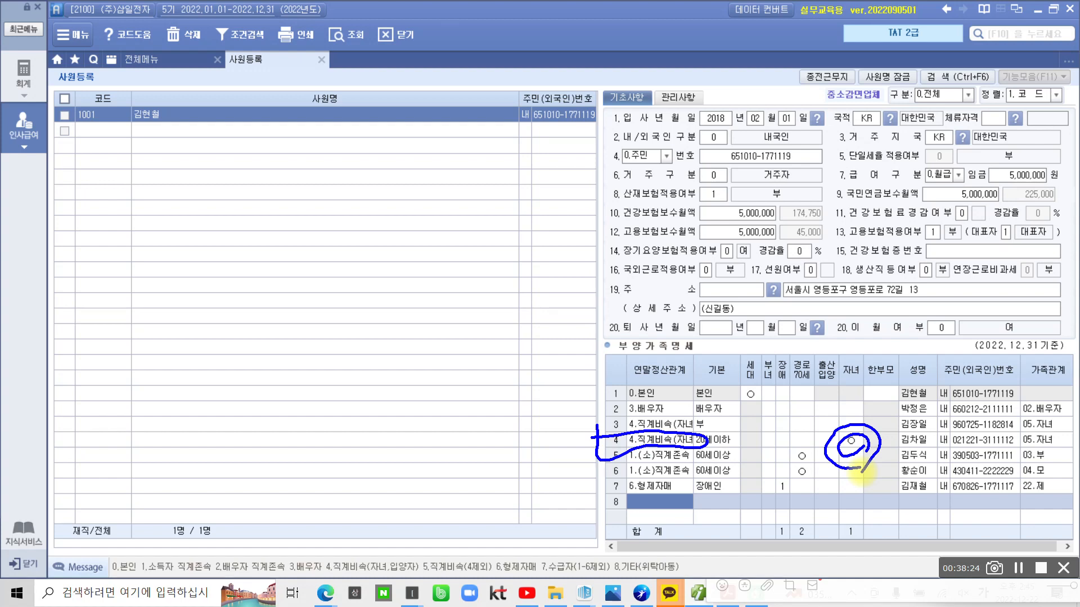
key(Escape)
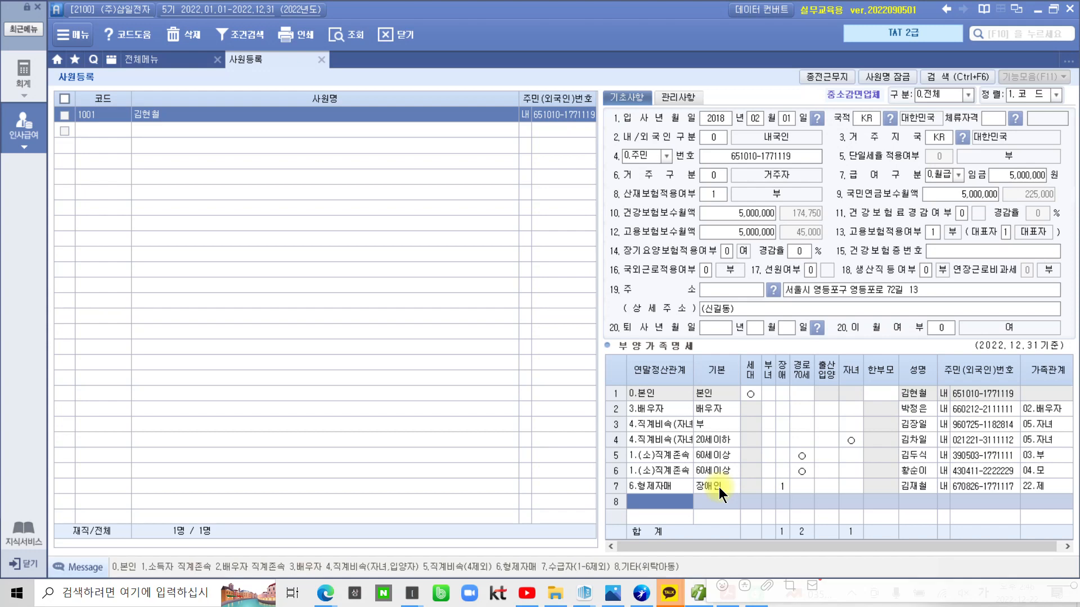
Add a new employee with code 1002 and enter the employee's name
click(92, 129)
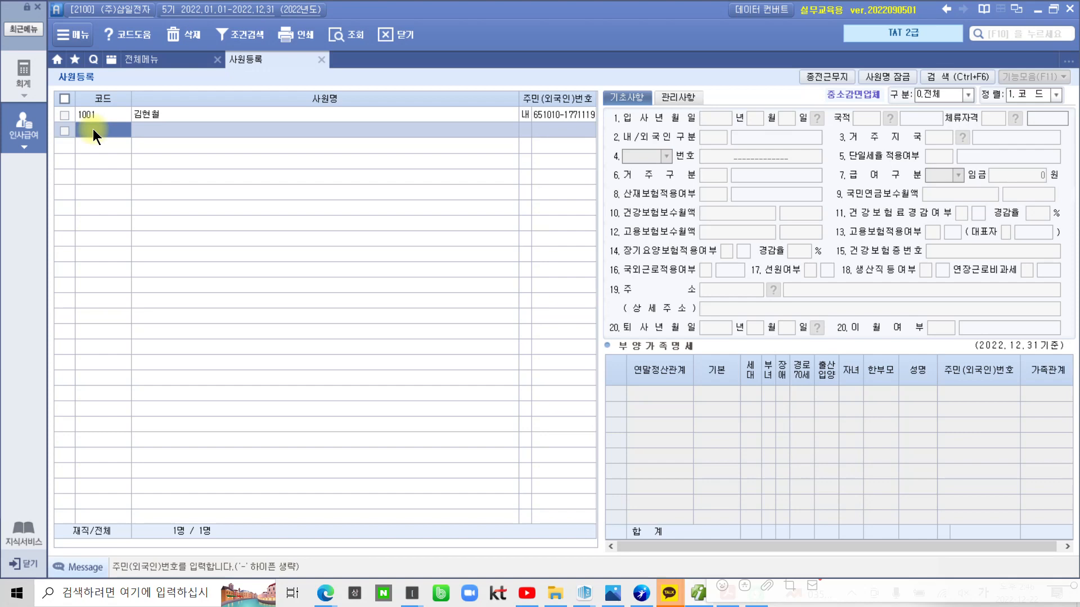
click(93, 130)
text(1002)
key(Return)
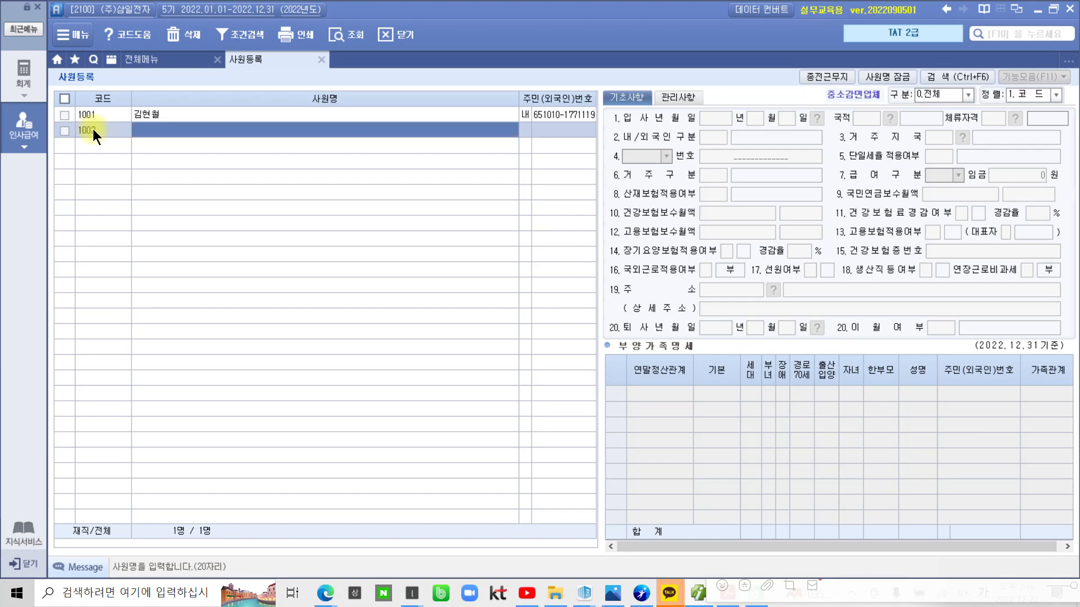
text(성동)
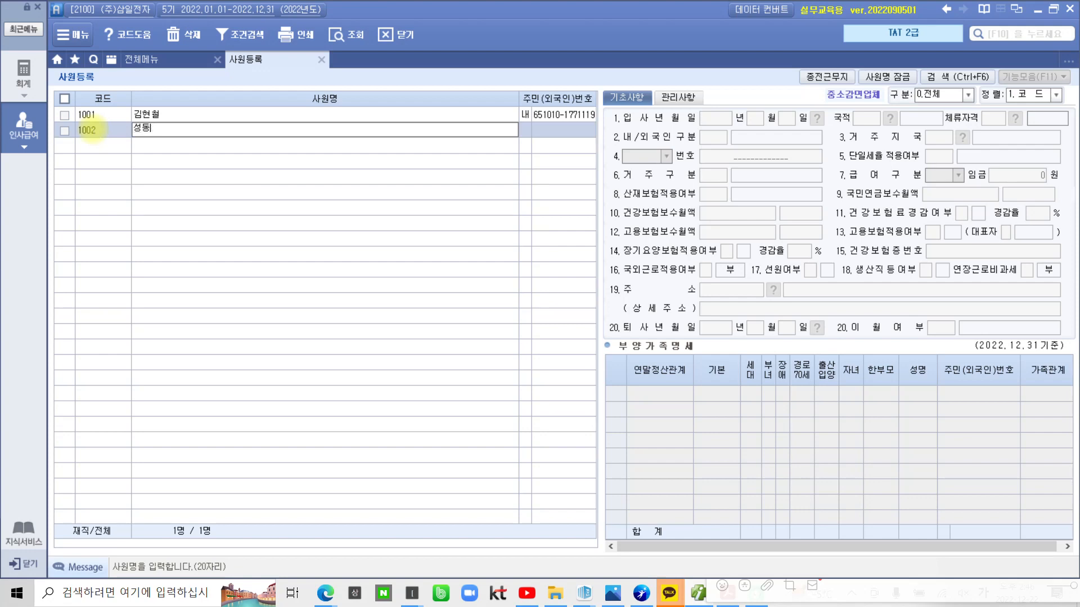
text(일)
key(Return)
key(Return)
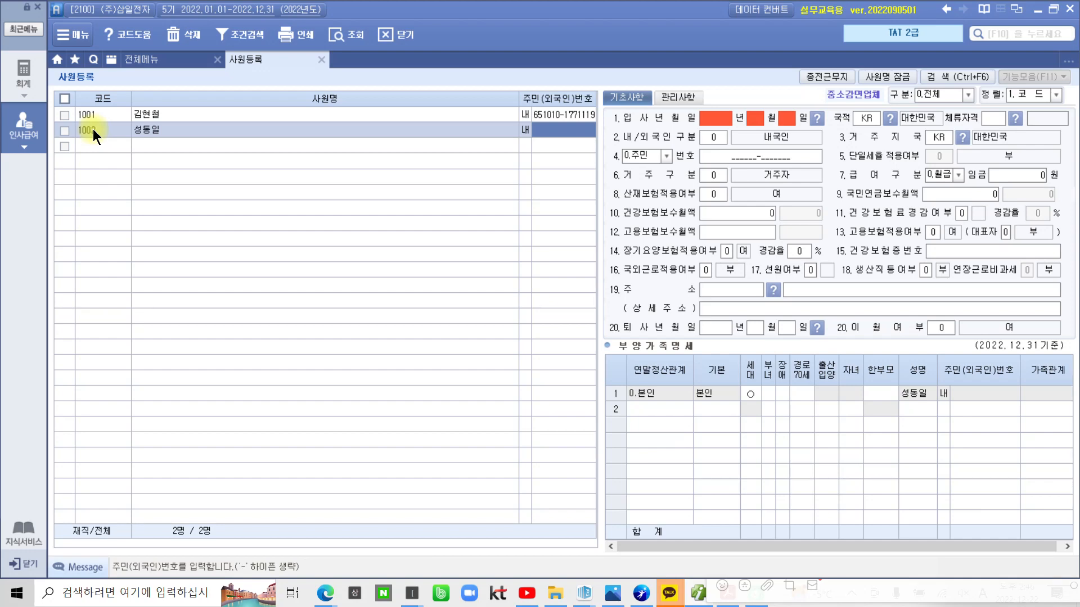
Enter the new employee's resident registration number, then type the date 2018 년 10 월 01
text(201___-_______)
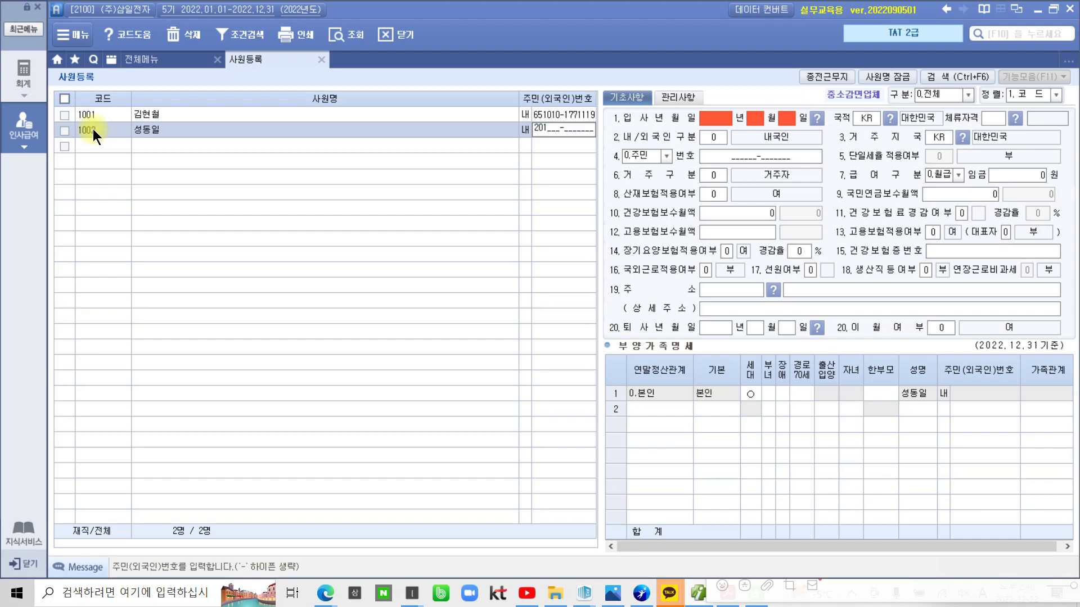
text(810-10)
key(BackSpace)
key(BackSpace)
key(BackSpace)
key(BackSpace)
key(BackSpace)
key(BackSpace)
key(BackSpace)
key(BackSpace)
key(Return)
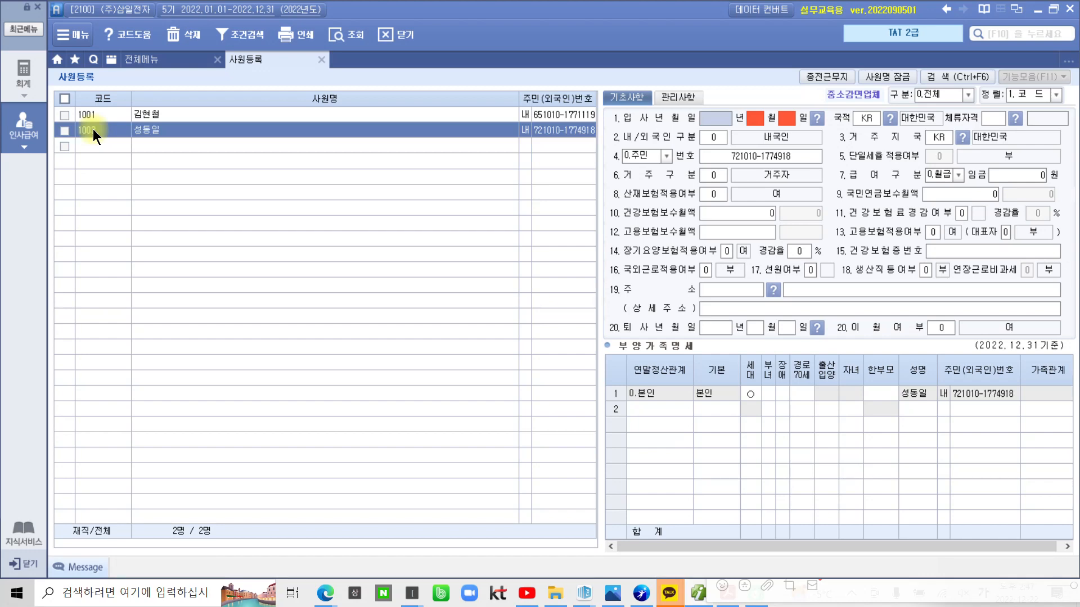
text(2018 년 )
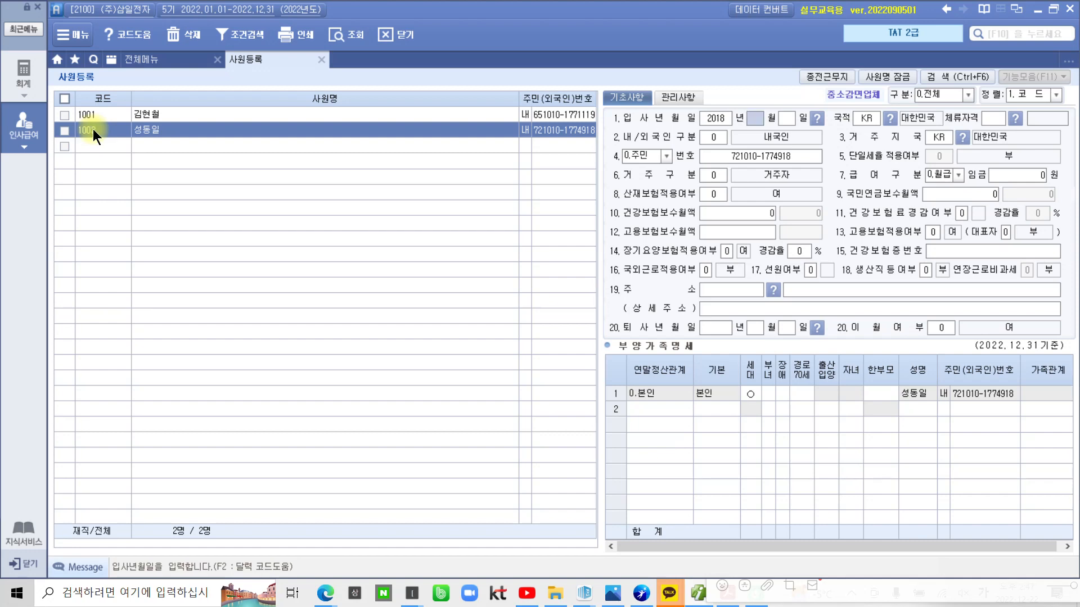
text(10 월 01)
Keep KR nationality, resident status and monthly pay, and set the monthly wage to 4,000,000
key(Return)
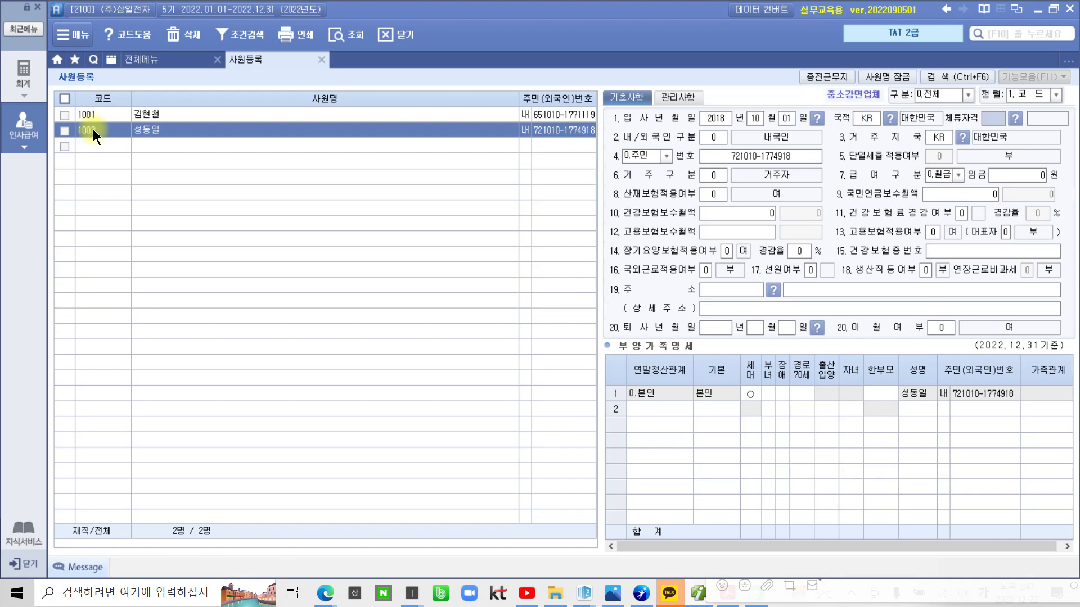
key(Return)
key(Return)
key(Return)
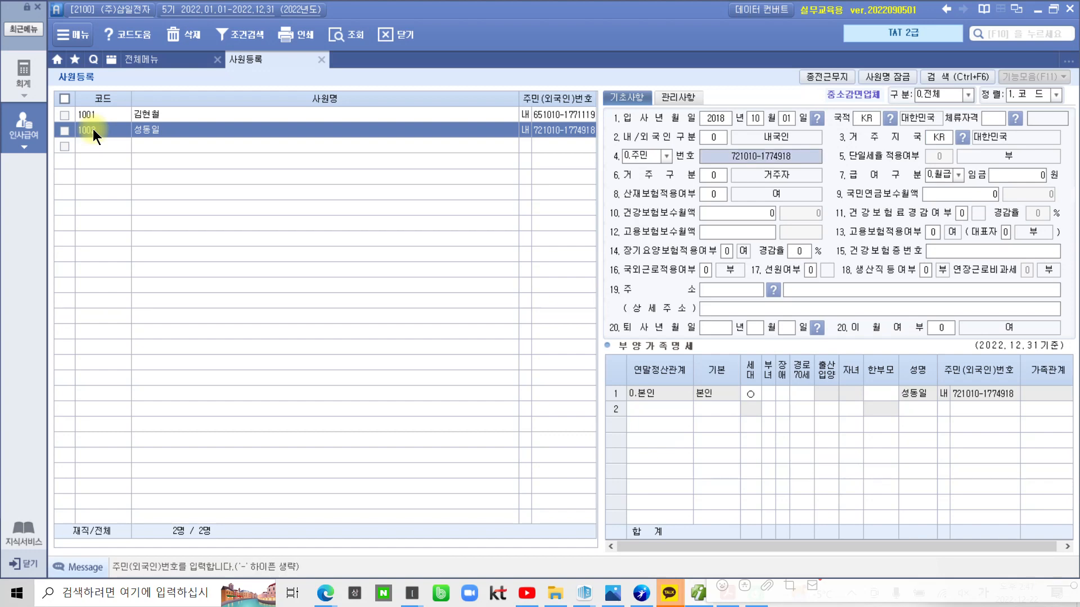
key(Return)
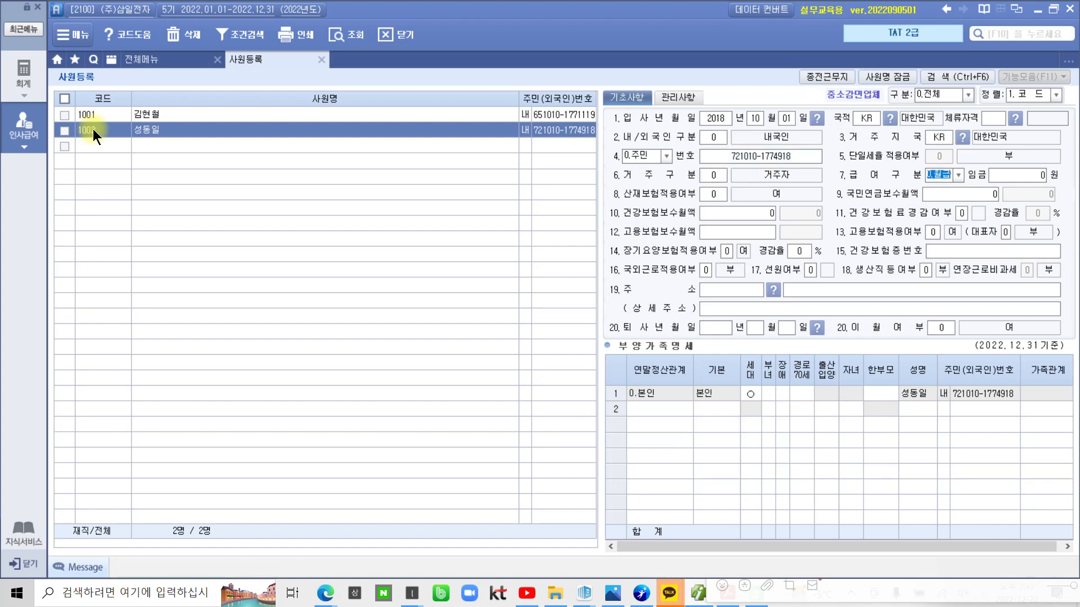
key(Return)
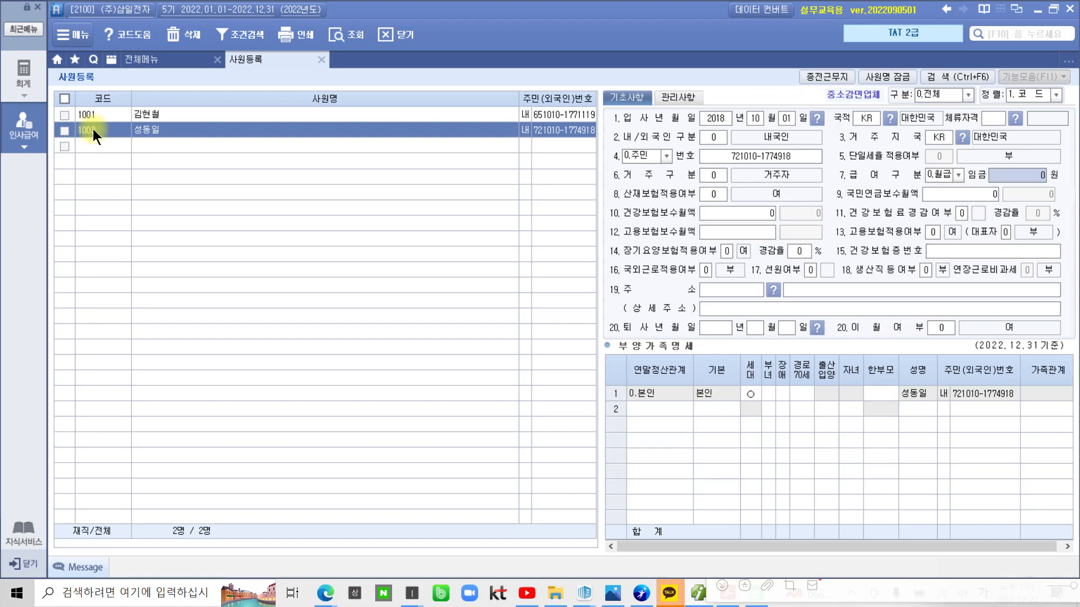
click(93, 129)
text(4)
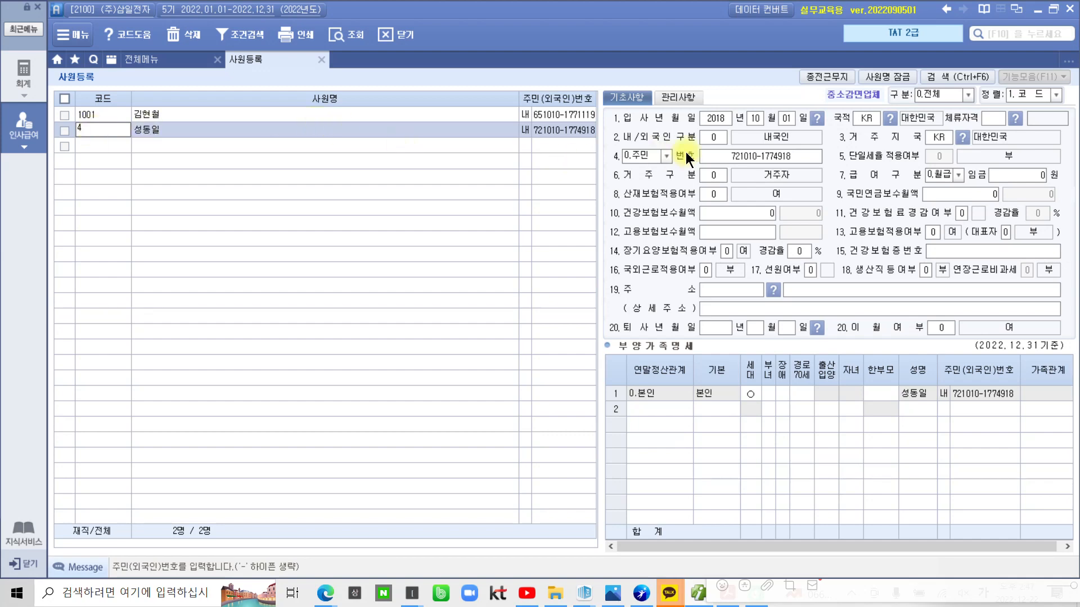
click(1025, 177)
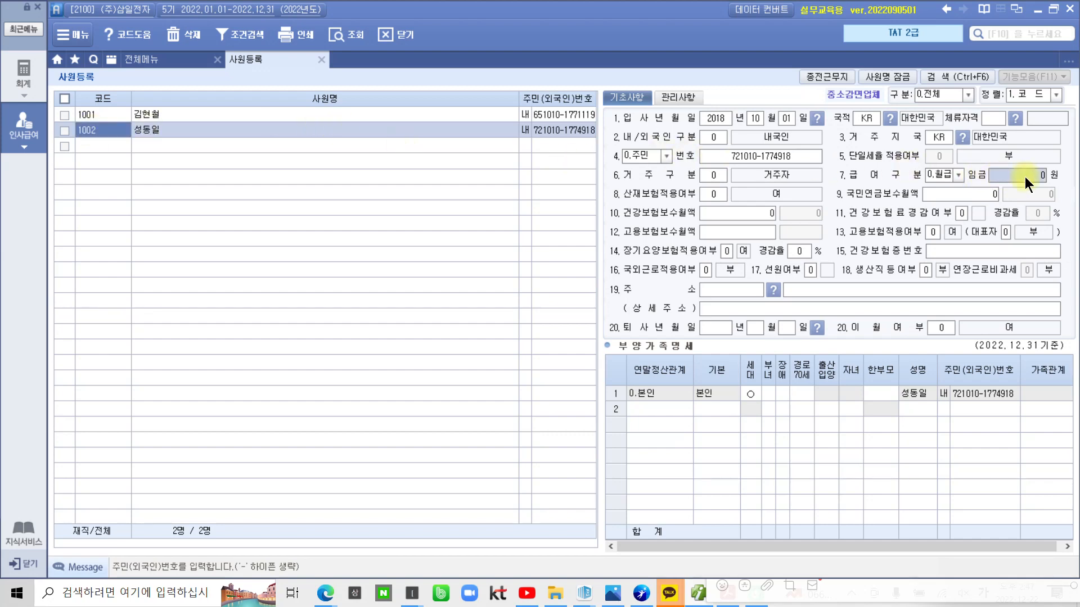
key(BackSpace)
text(4,000,000)
key(Return)
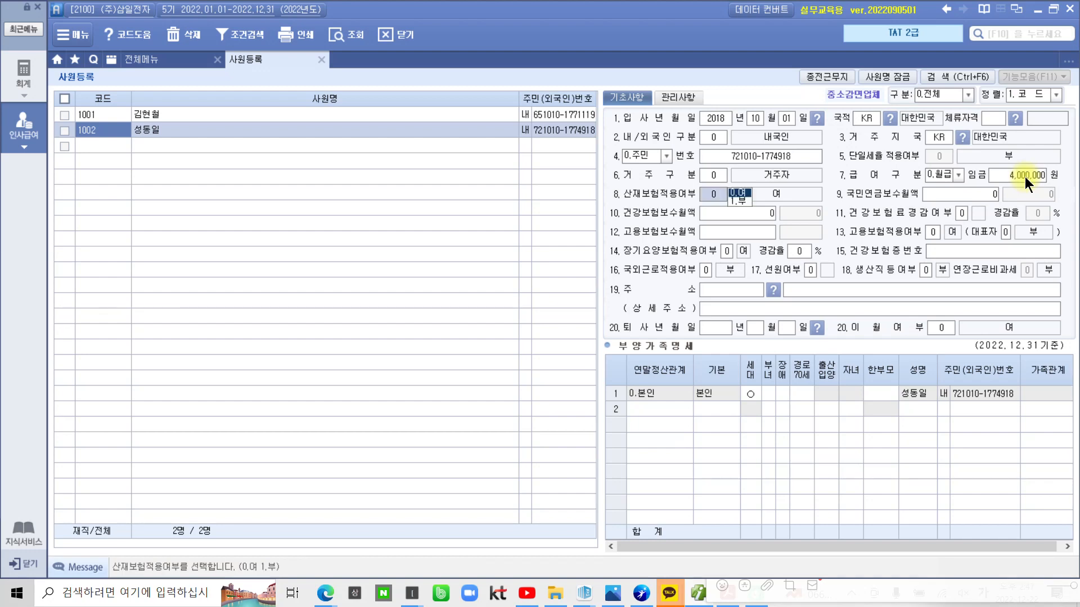
Set the 3,700,000 pension base and keep the default insurance, representative and worker settings
key(Return)
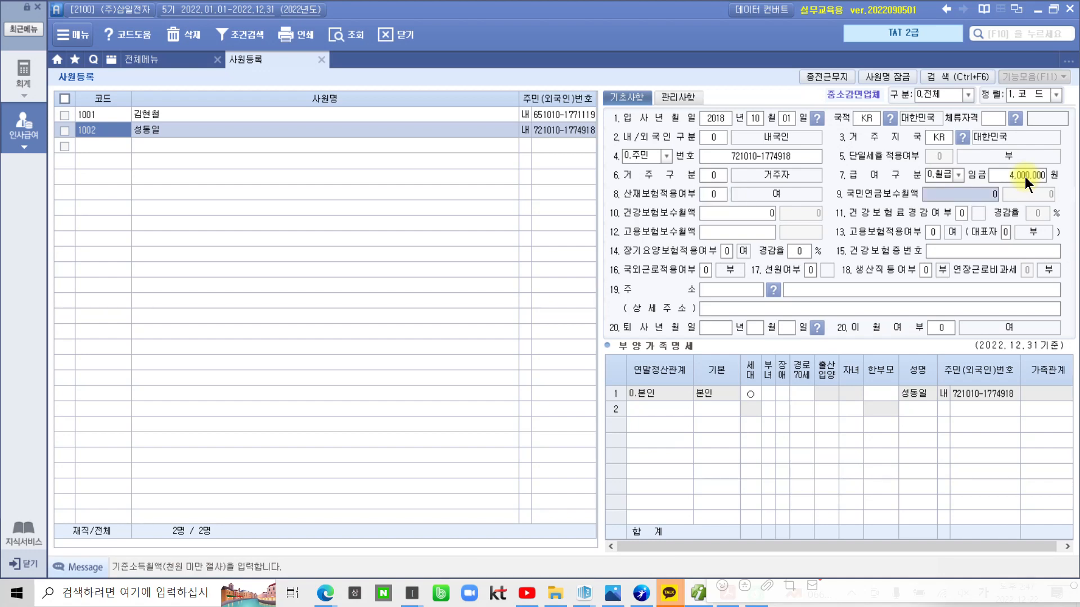
text(3,700,0)
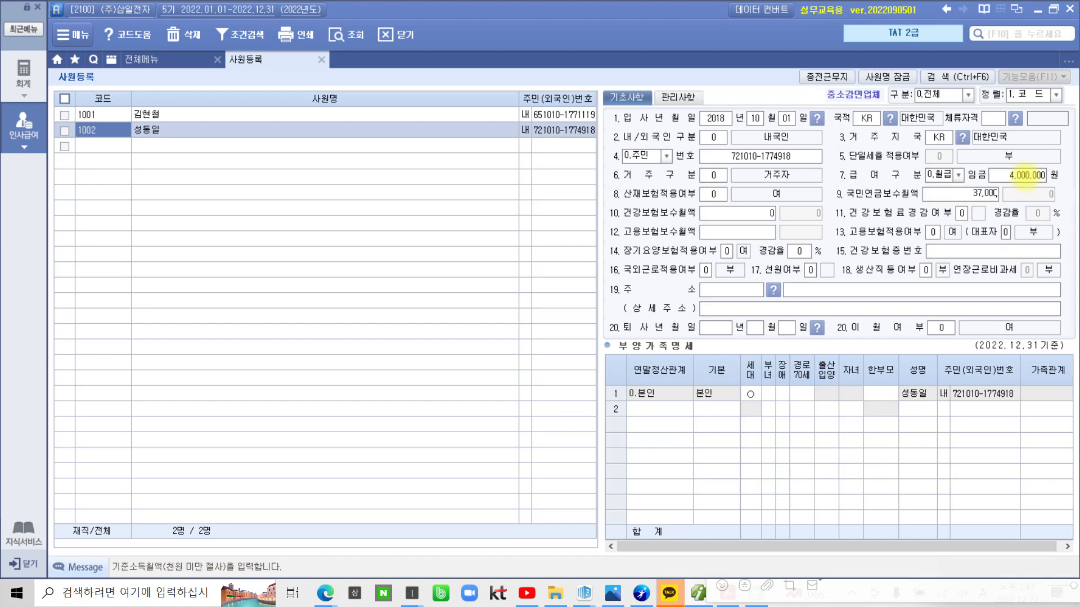
text(00)
key(Return)
key(Return)
key(Return)
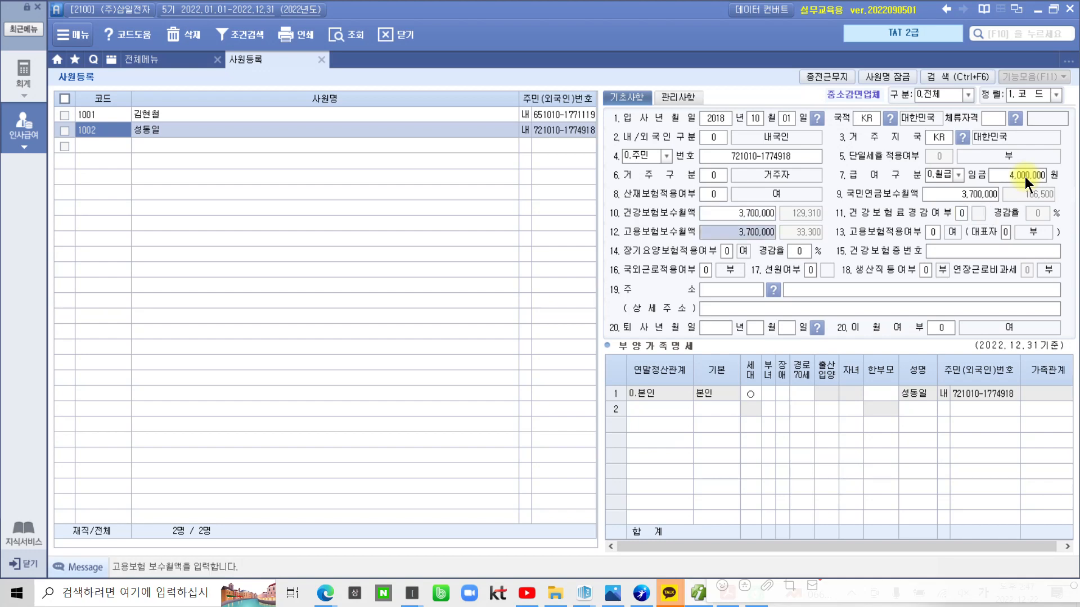
key(Return)
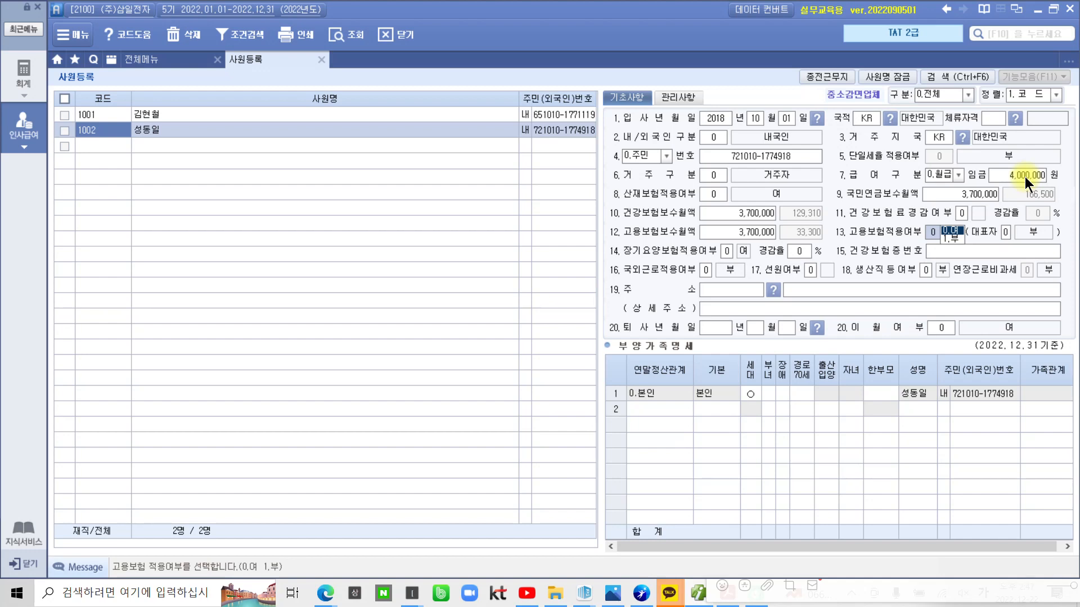
key(Return)
key(Return)
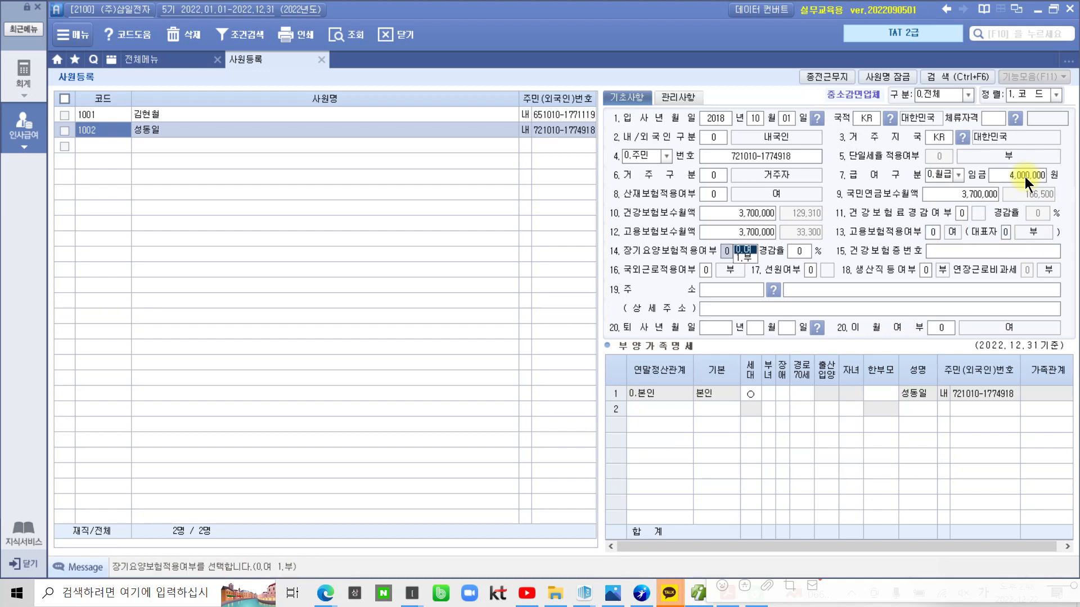
key(Return)
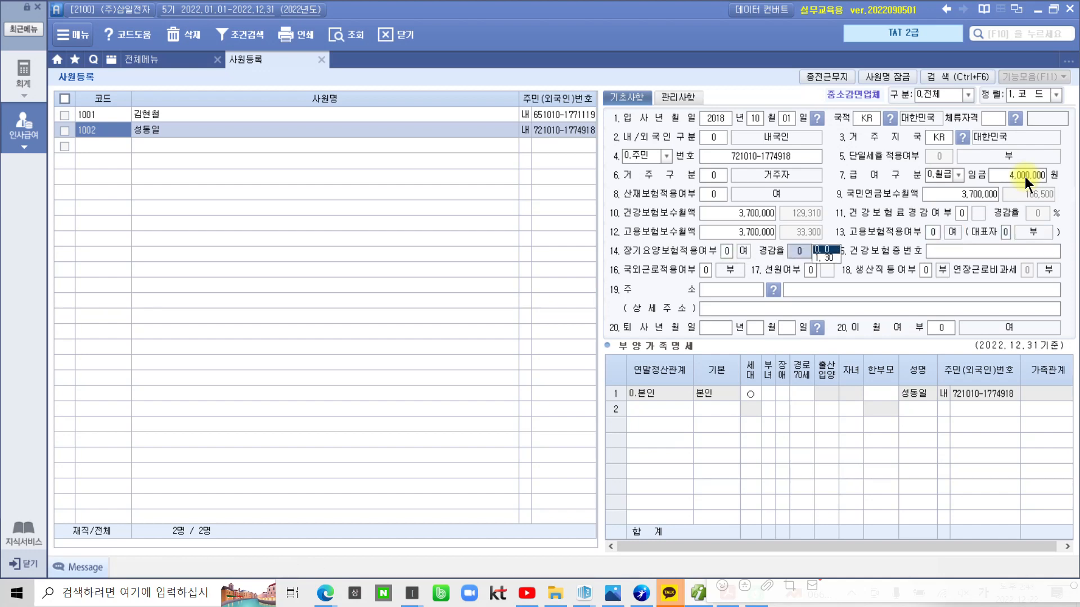
key(Return)
key(Return)
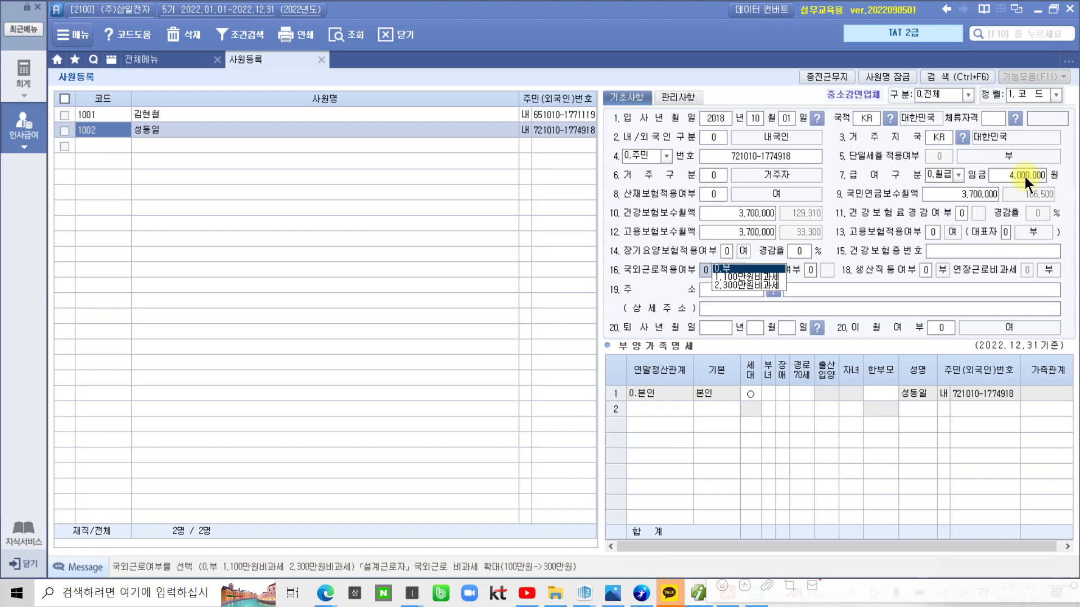
key(Return)
key(Return)
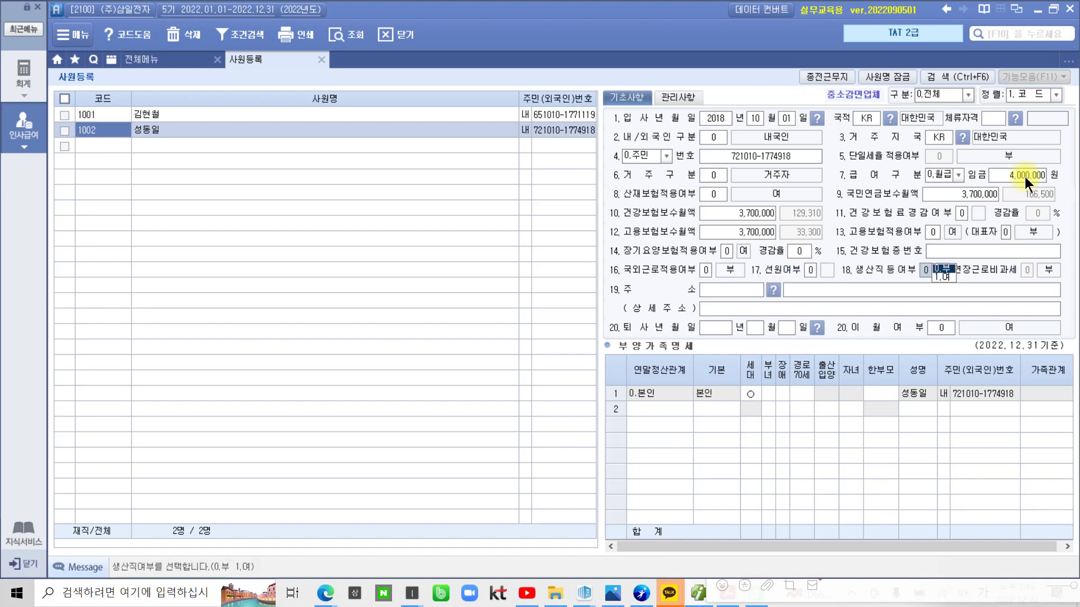
key(Return)
key(Return)
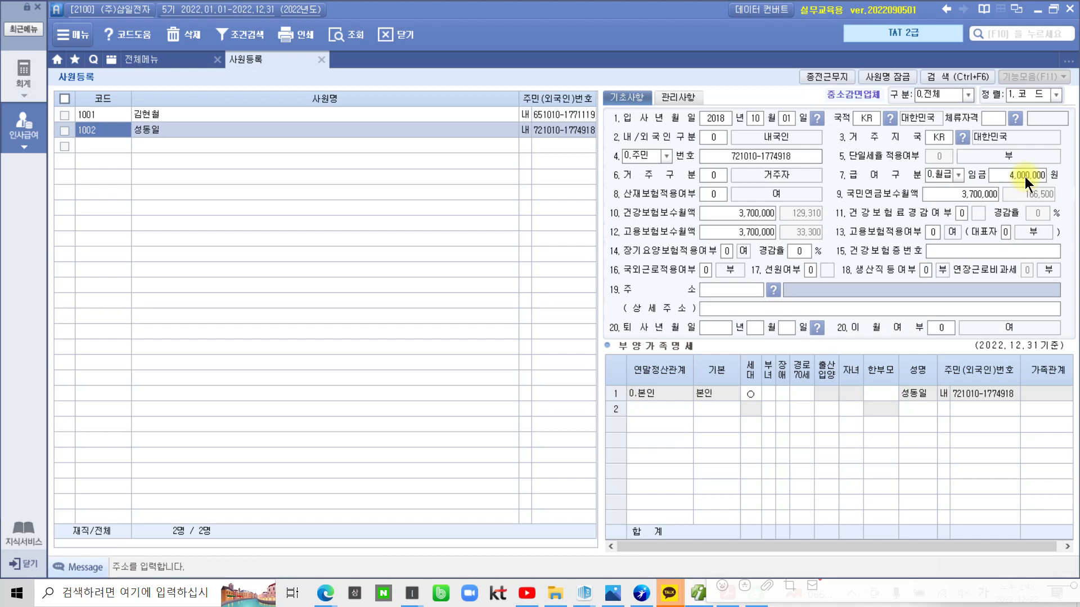
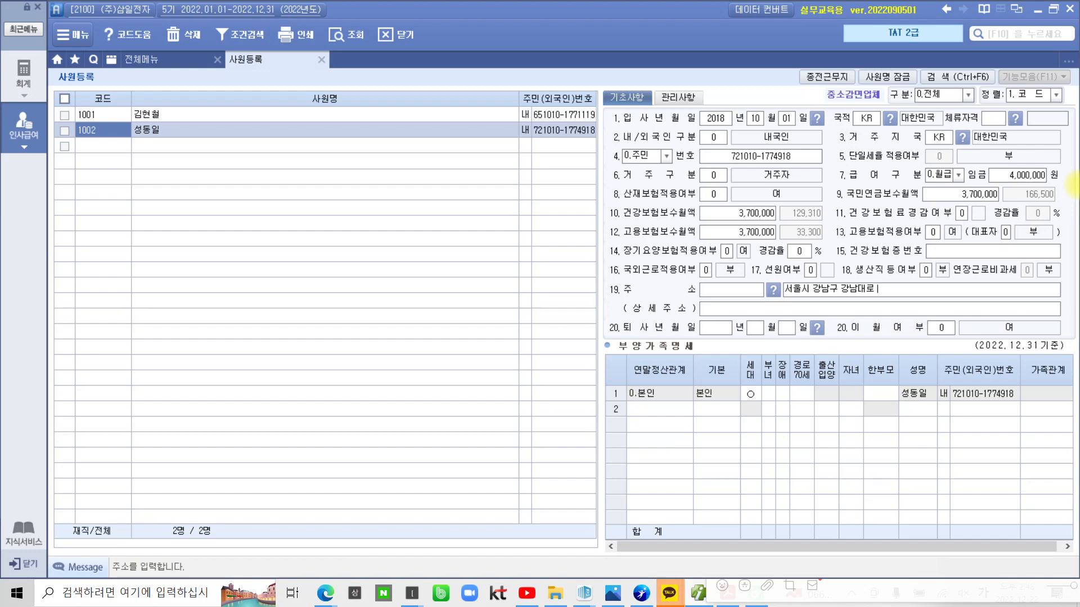
Enter the employee's home street address and the neighbourhood as the detailed address
click(812, 309)
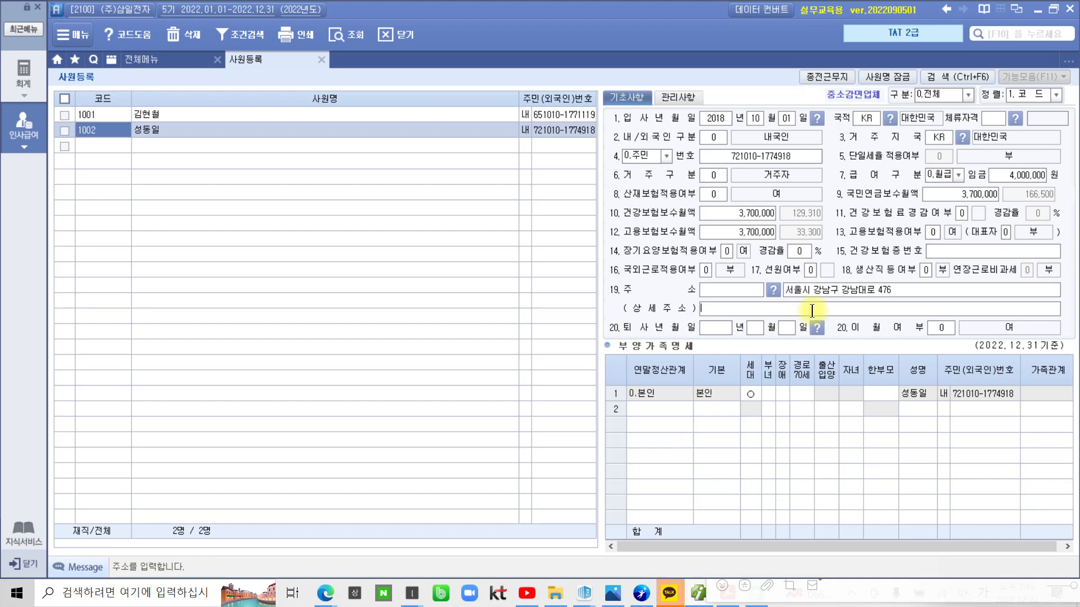
text((논현동))
key(Return)
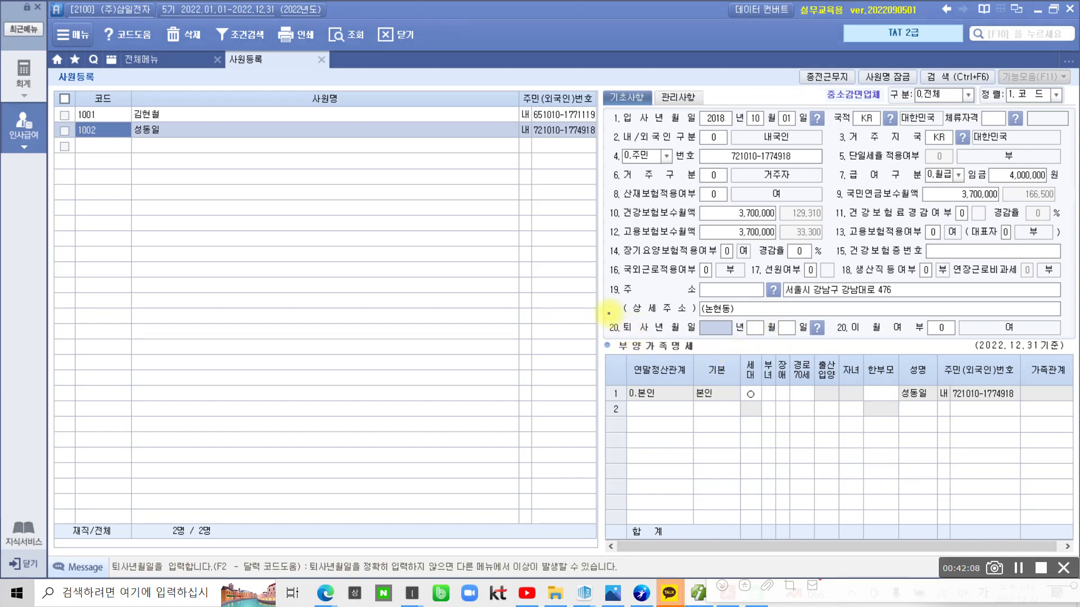
drag(603, 313, 889, 343)
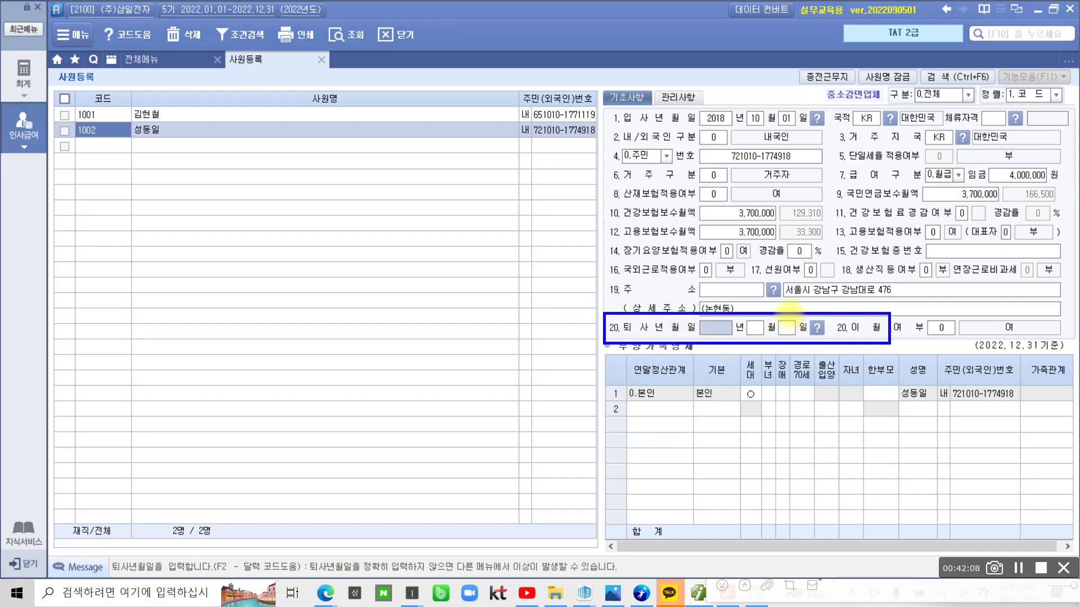
mouse_move(787, 314)
mouse_down()
mouse_move(741, 336)
mouse_move(769, 323)
mouse_move(786, 333)
mouse_up()
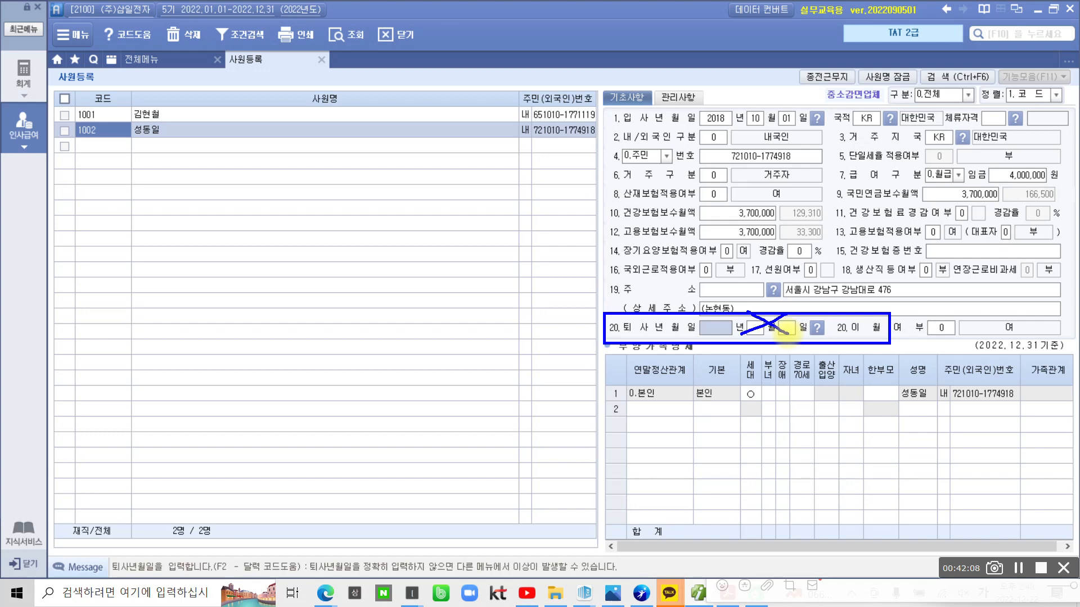
key(Escape)
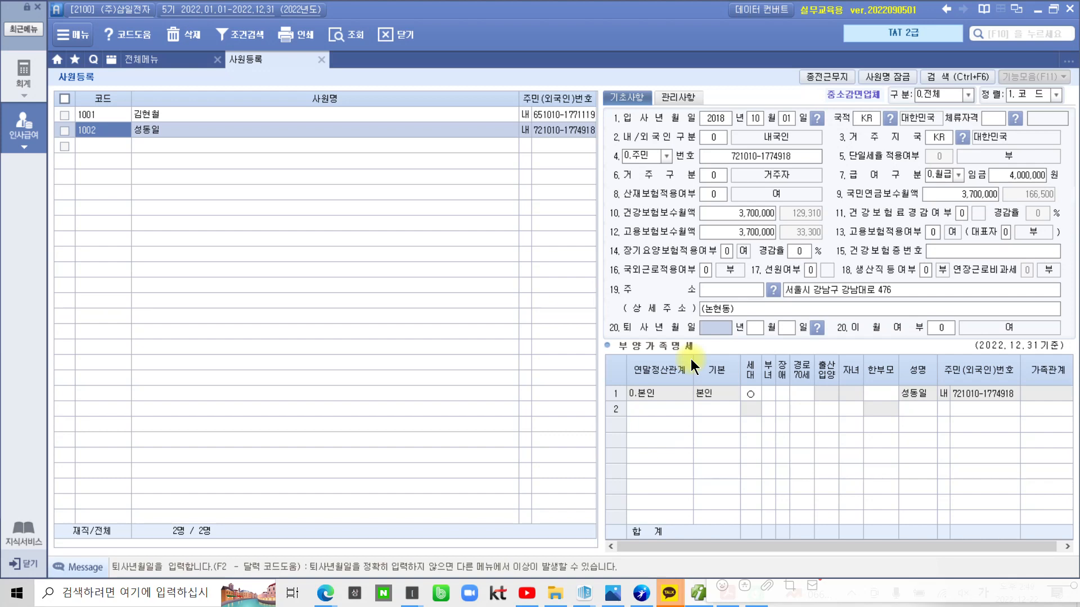
click(665, 393)
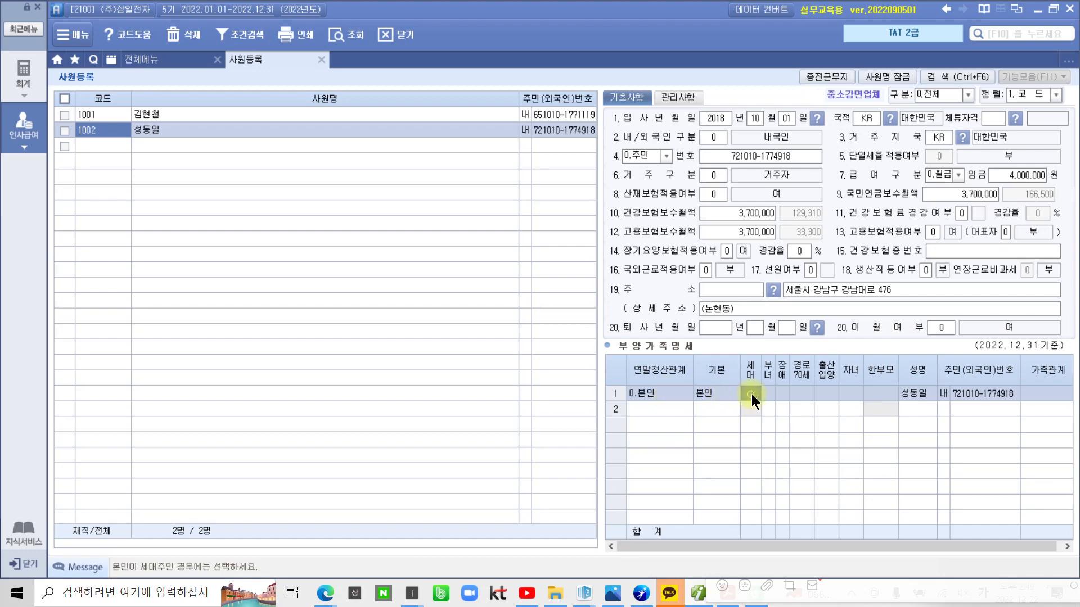
key(Return)
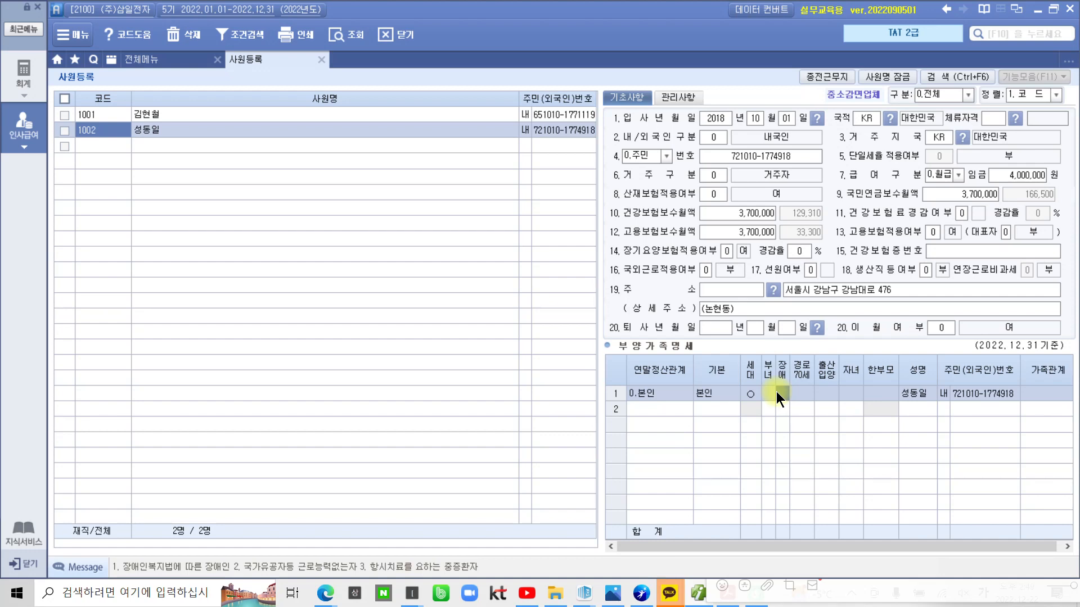
click(869, 393)
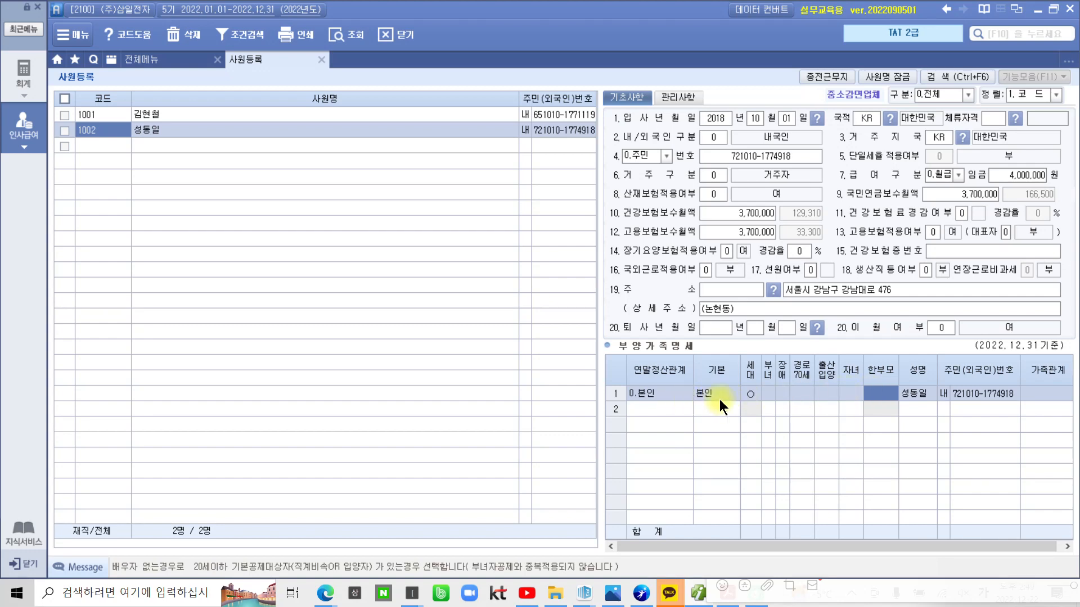
click(755, 394)
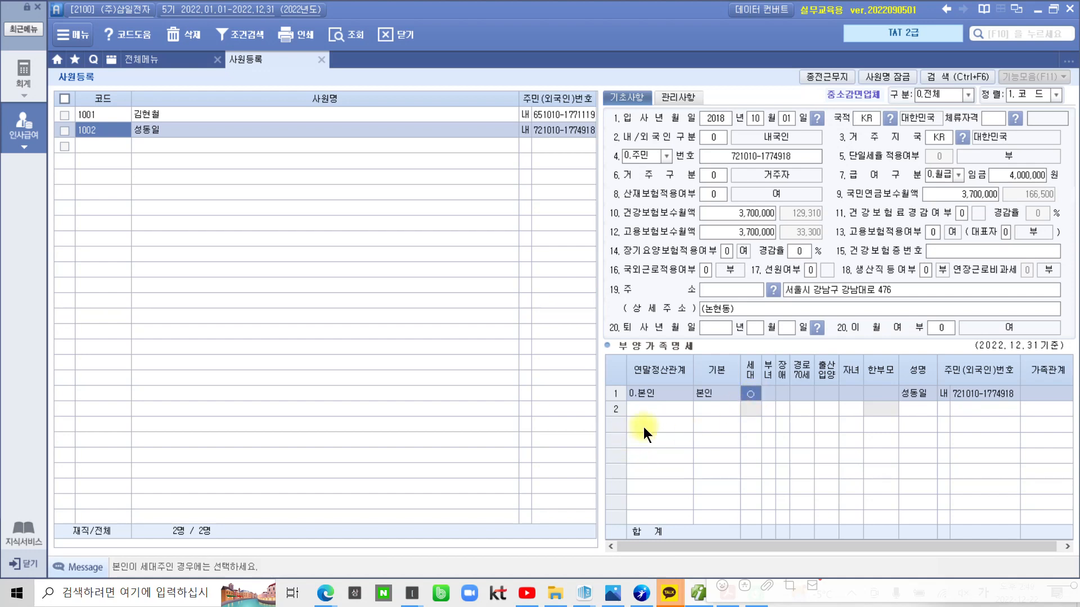
click(646, 411)
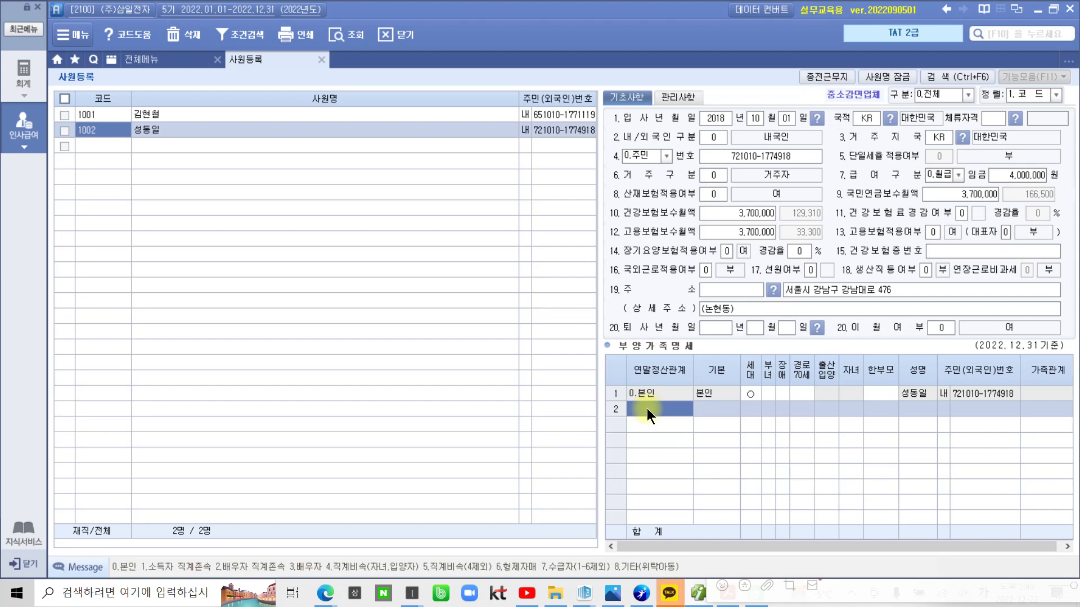
Enter row 2 as spouse (3), basic deduction 0 (부), with the spouse's name and resident number
text(3)
key(Return)
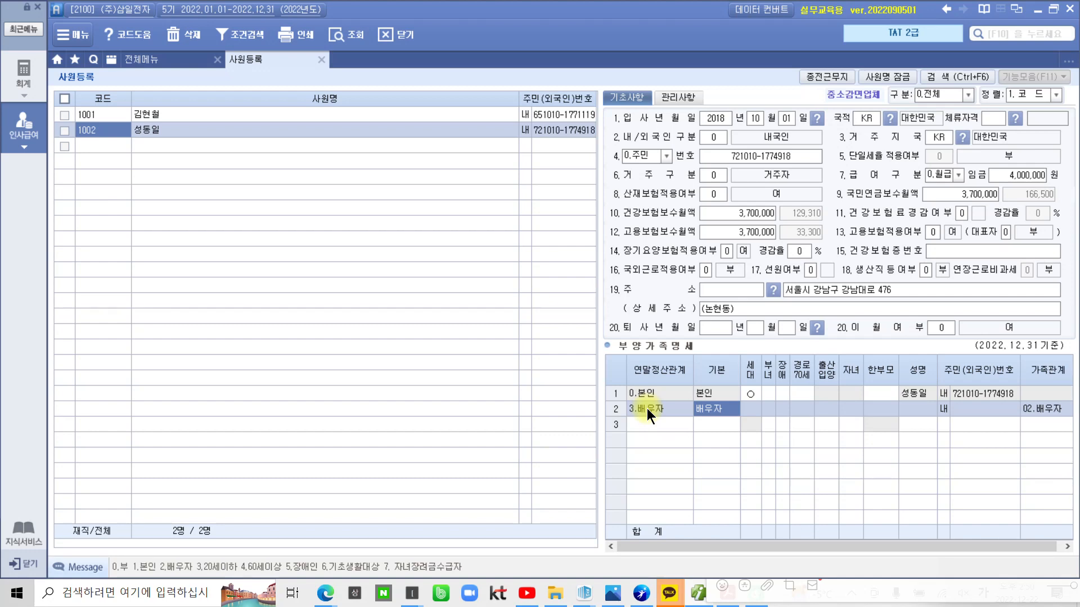
text(0)
key(Return)
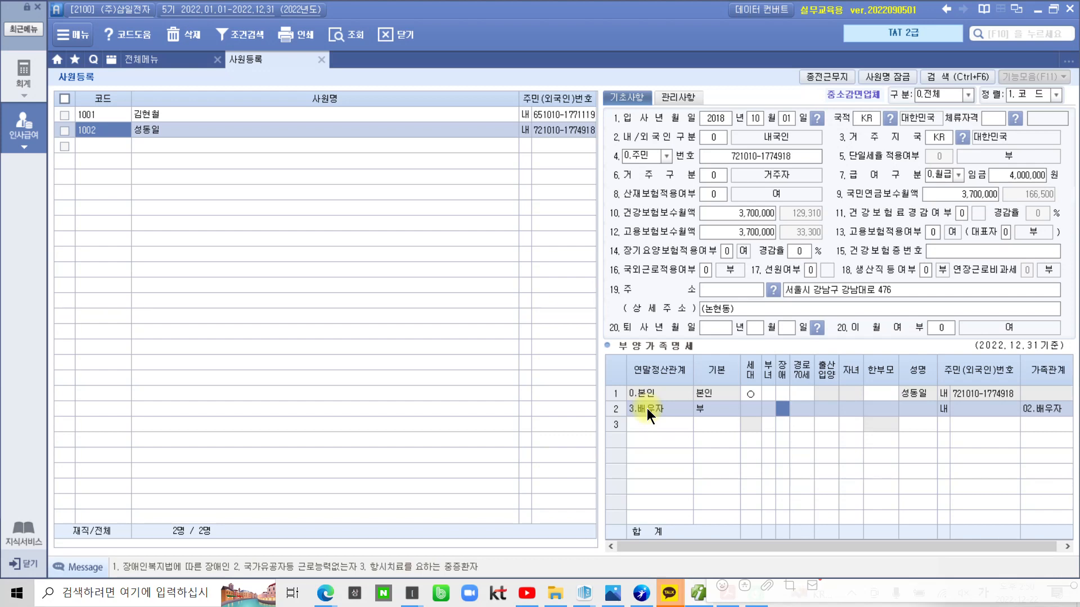
key(Return)
key(Return)
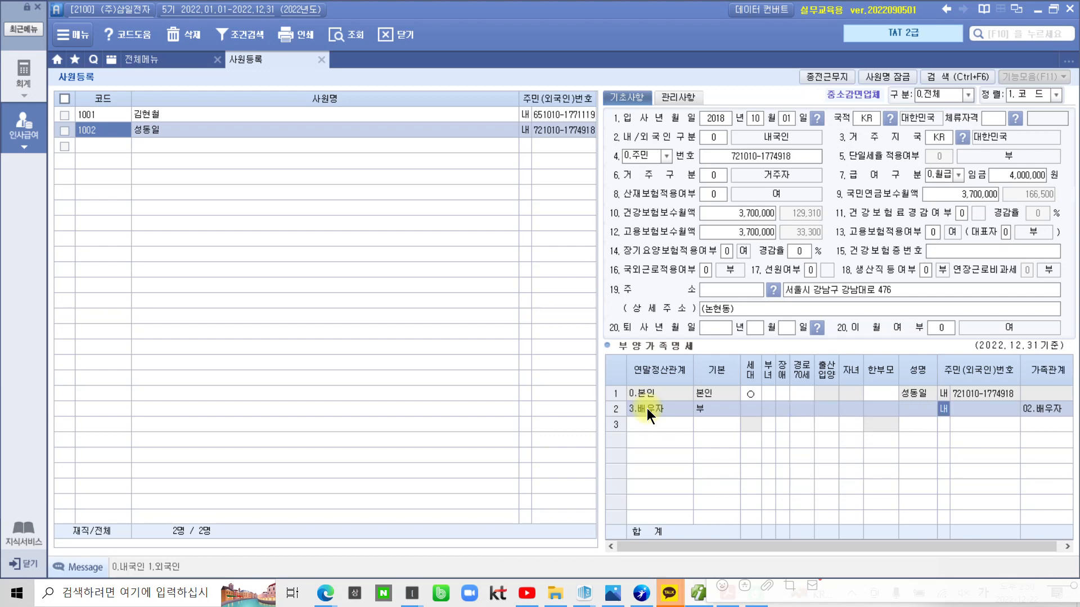
key(Left)
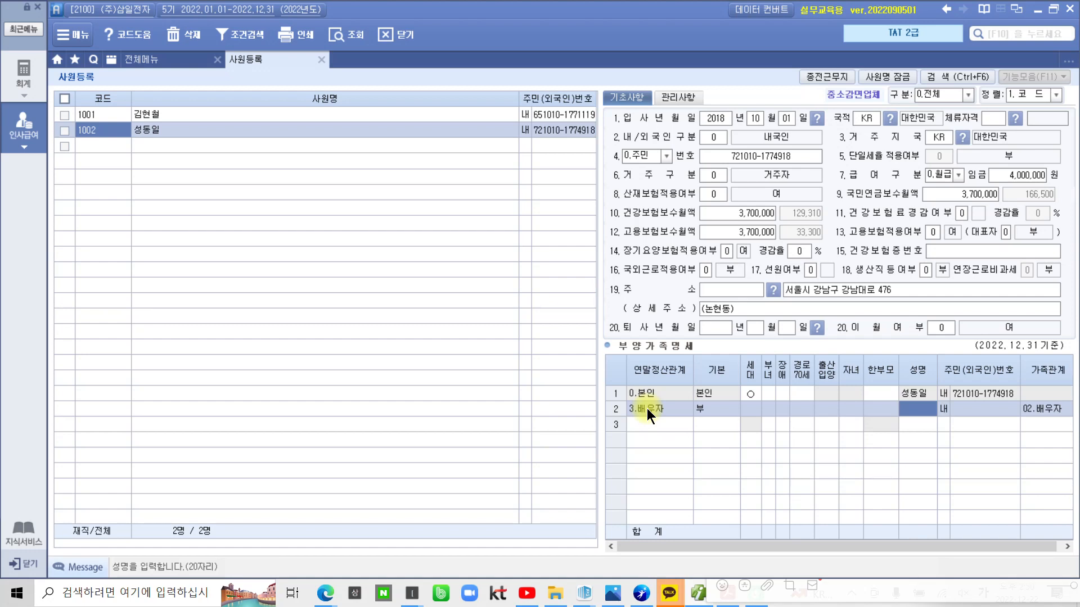
text(이일화)
key(Return)
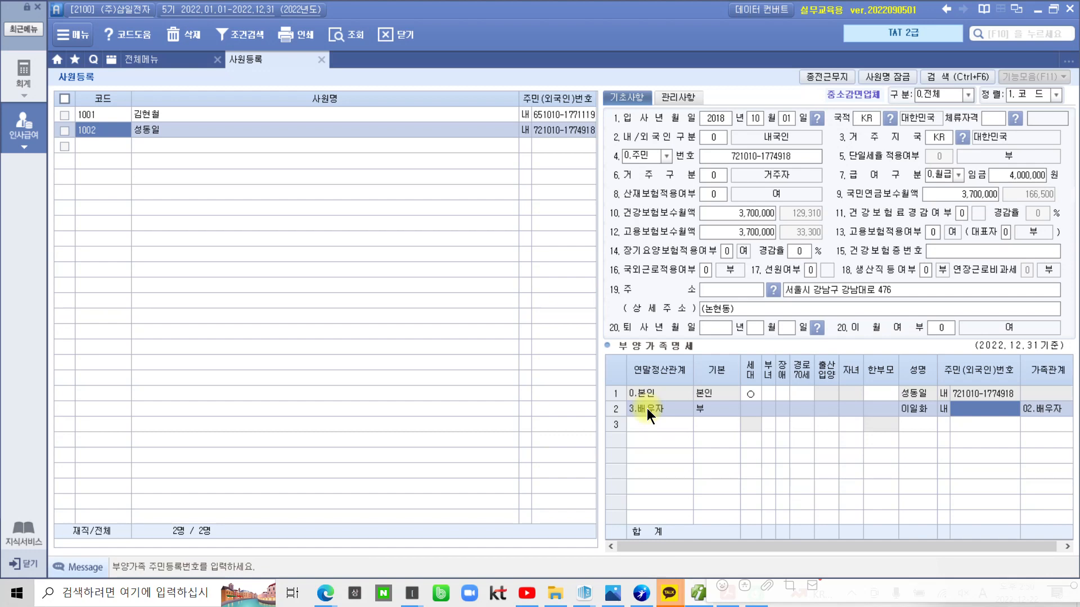
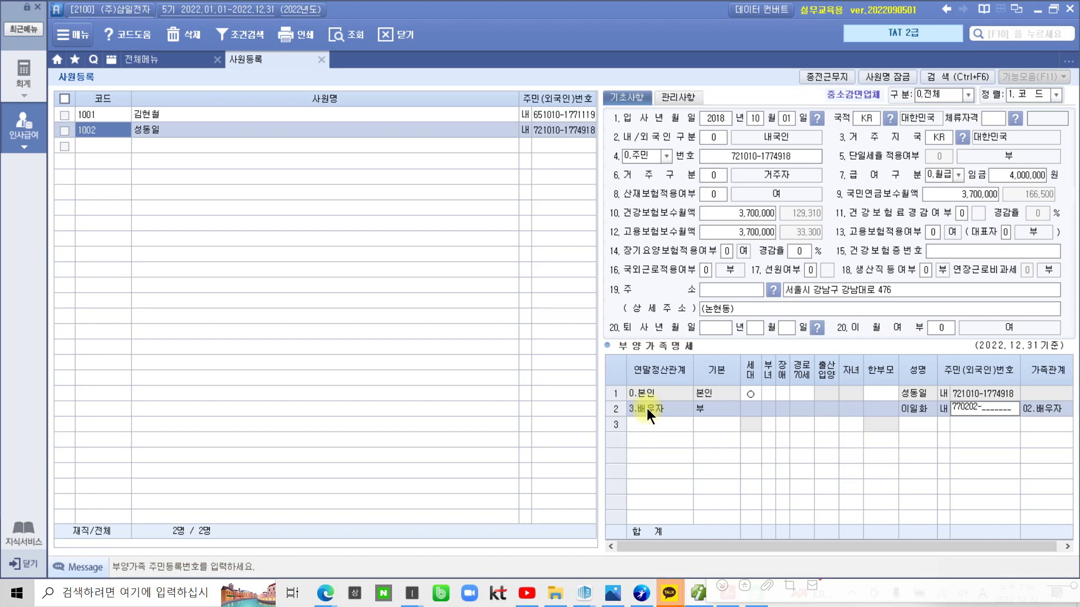
key(Return)
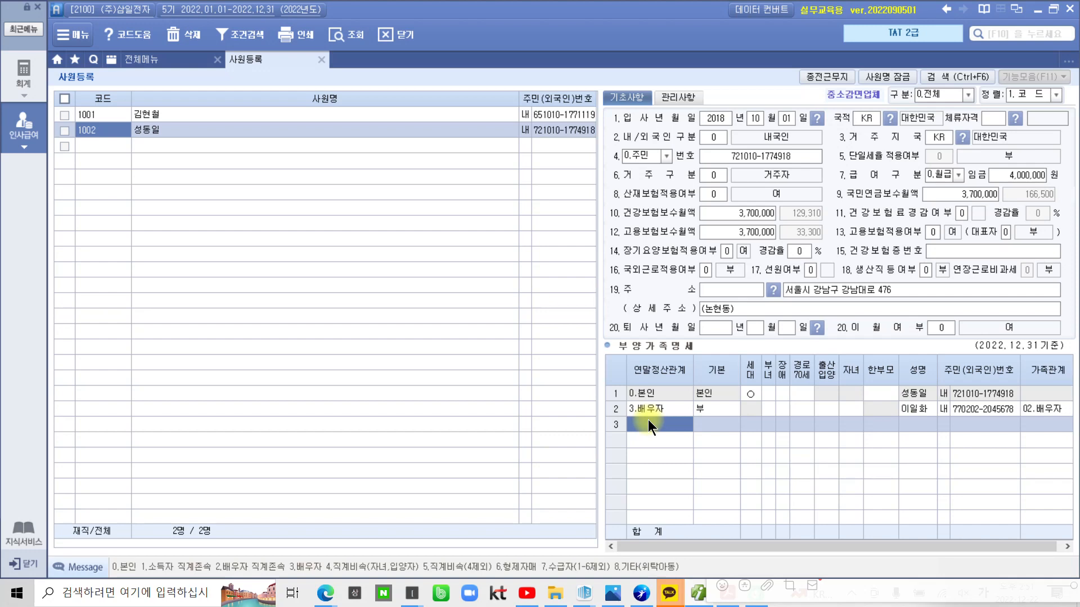
Enter row 3 as a child (4), basic deduction 0 (부), with the child's name and resident number
text(4)
key(Return)
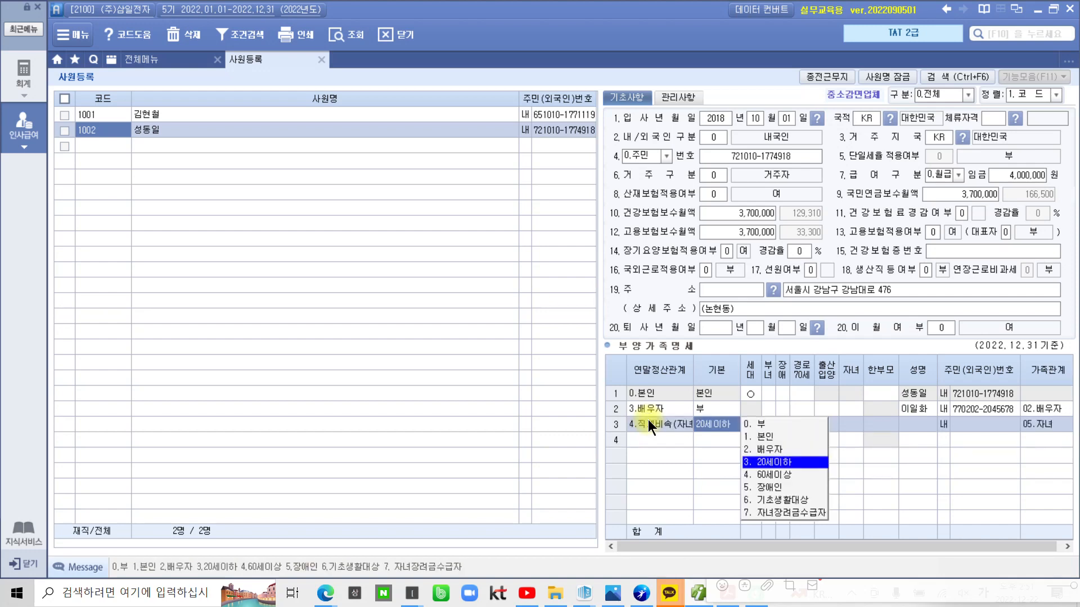
text(0)
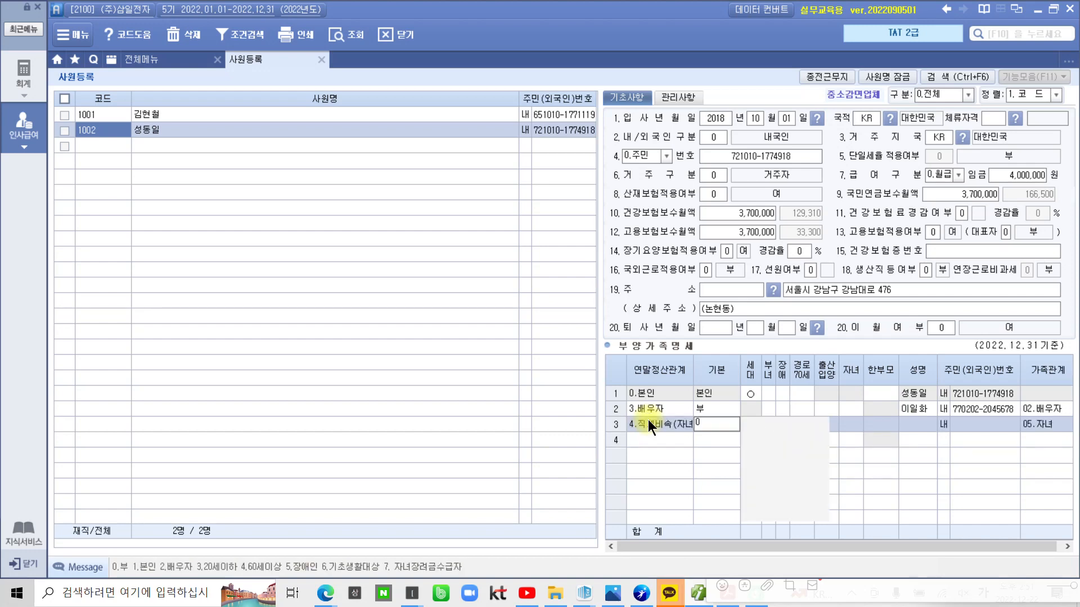
key(Return)
key(Return)
key(Return)
key(Return)
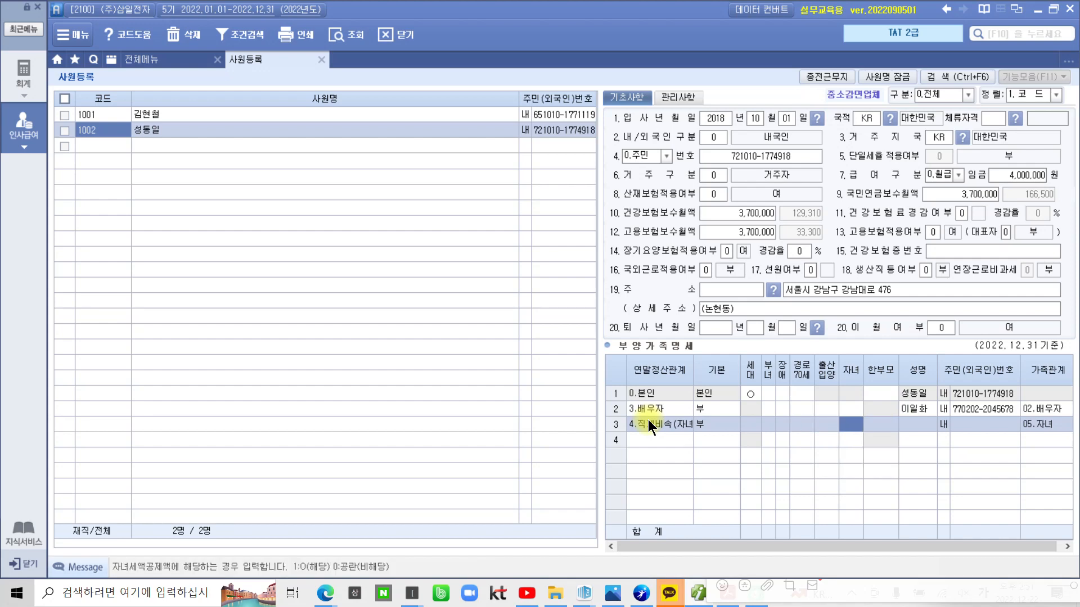
key(Return)
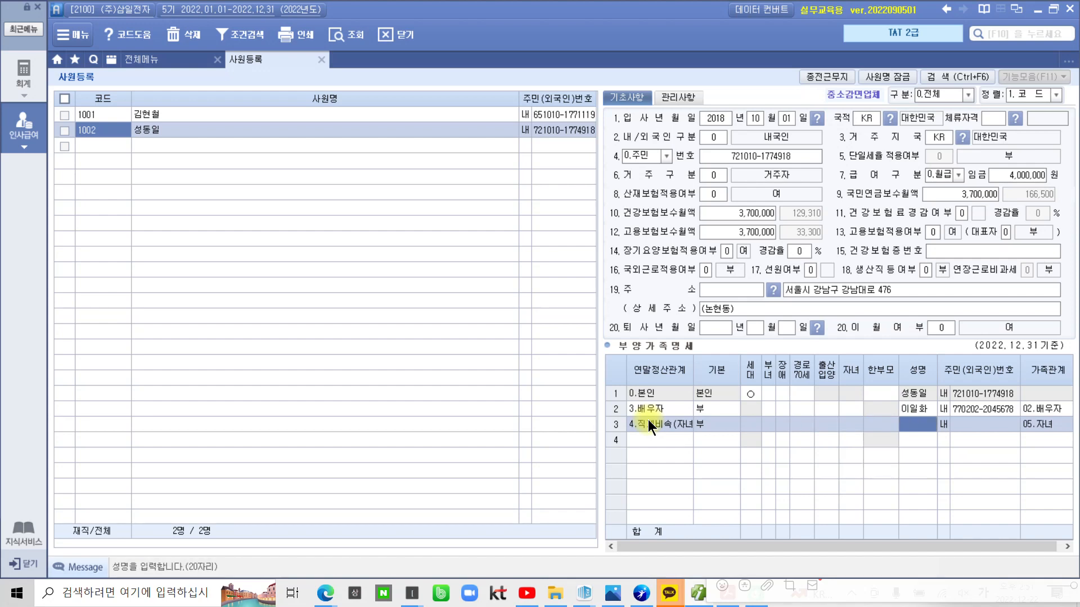
text(성ㅂㅗㄹㅏ)
key(Return)
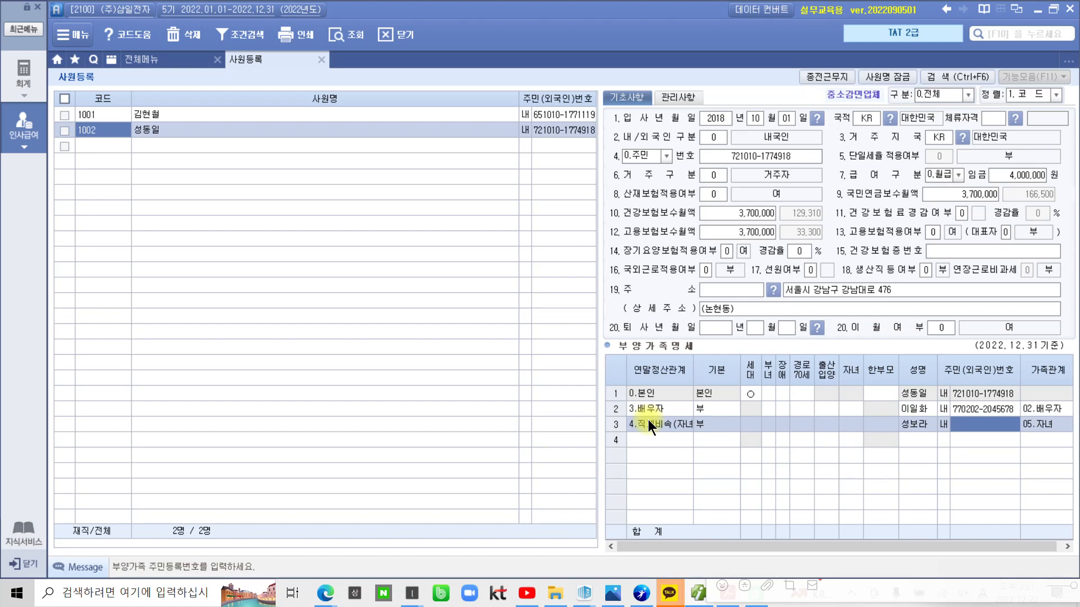
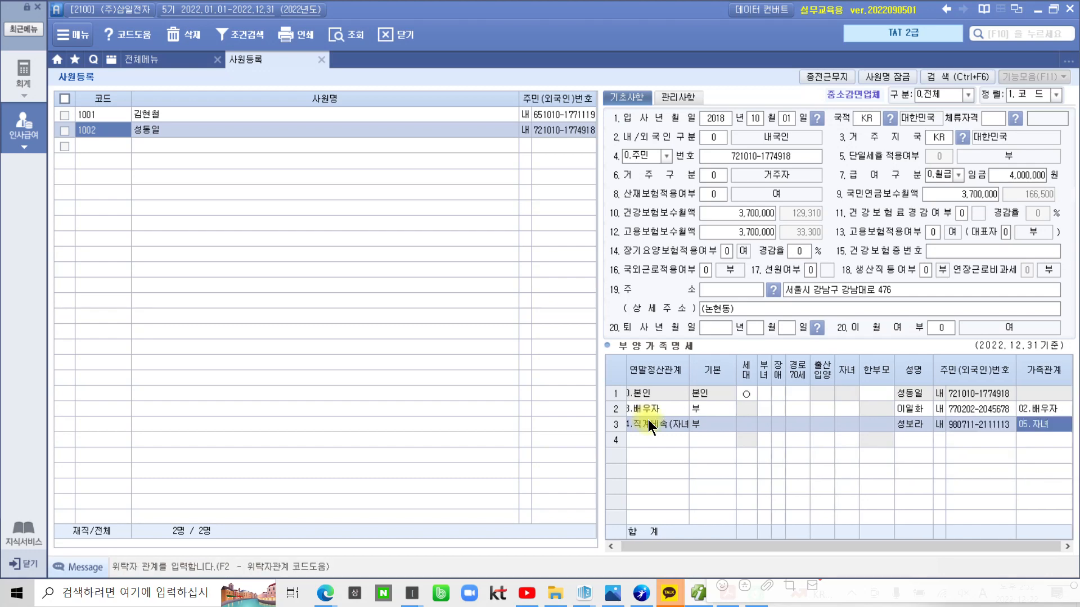
key(Return)
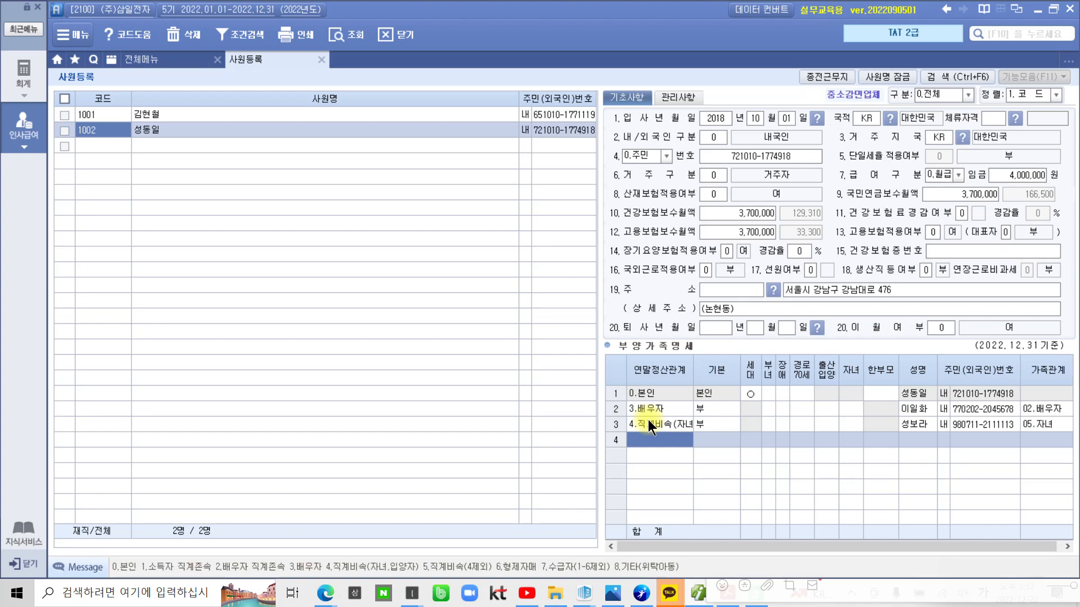
Enter row 4 as a child (4) keeping 20세이하, with the second child's name and resident number
text(4)
key(Return)
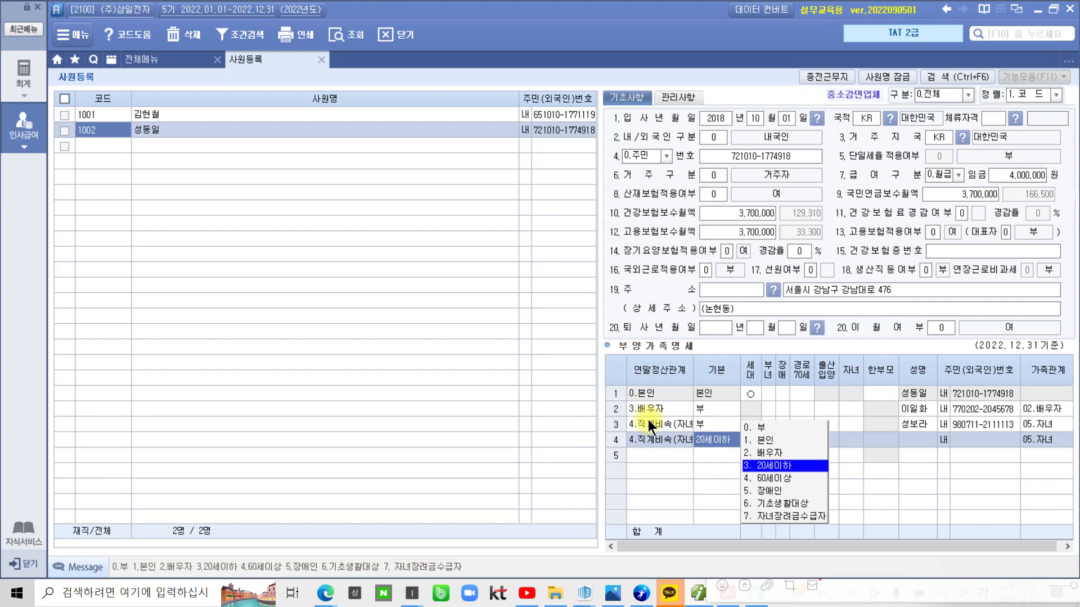
key(Return)
key(Return)
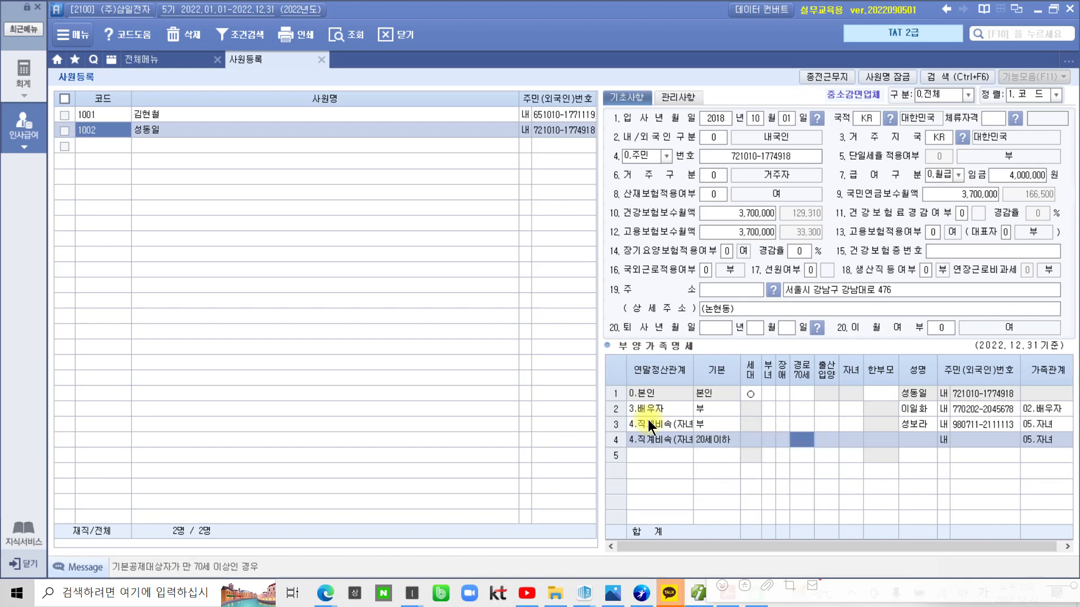
key(Return)
key(Return)
key(Return)
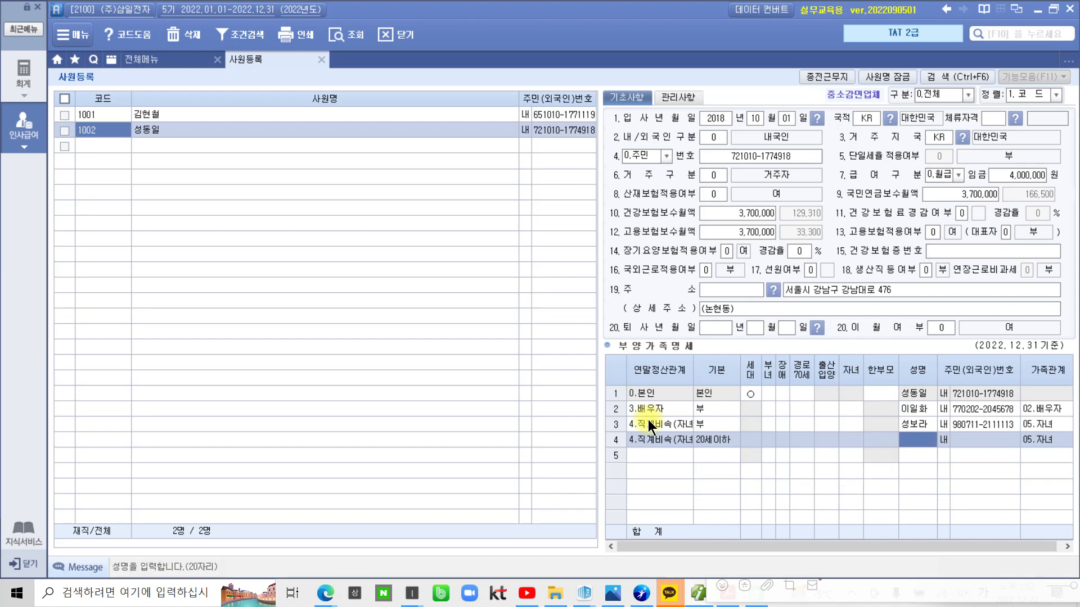
text(성덕선)
key(Return)
key(Return)
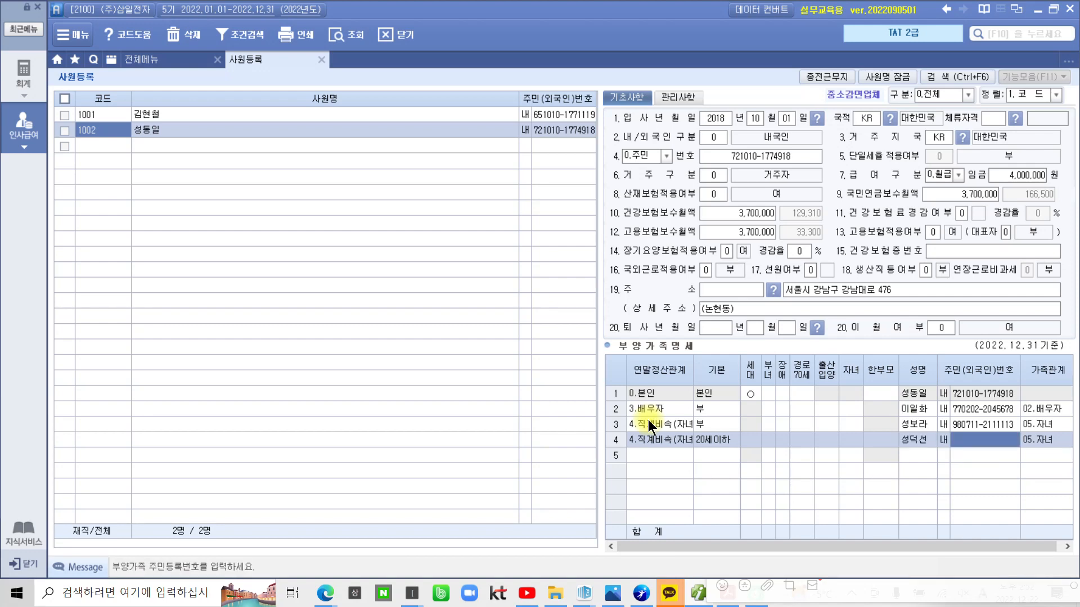
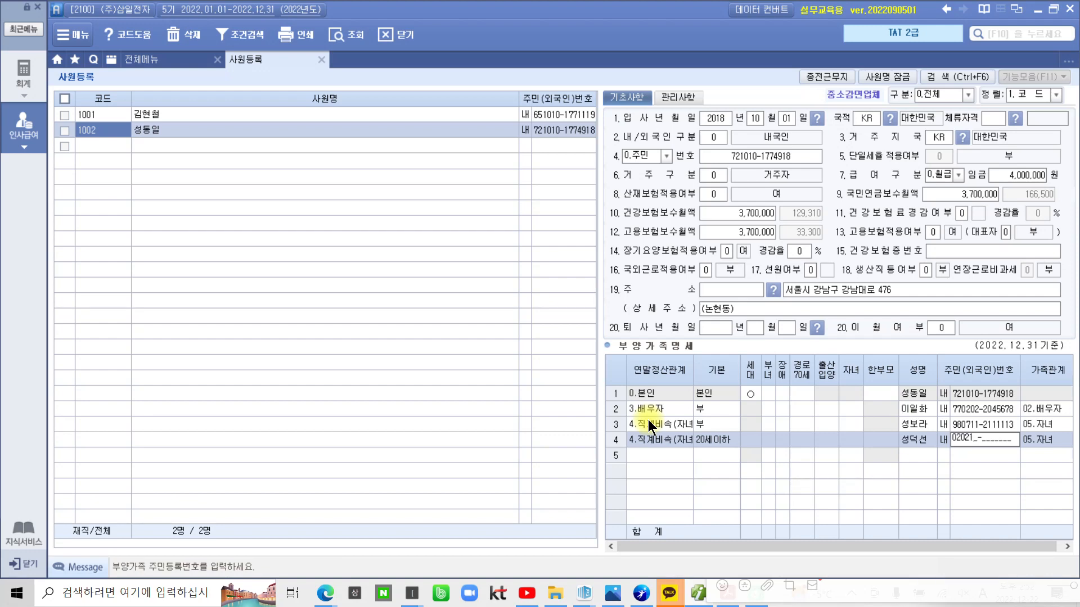
key(Return)
key(Return)
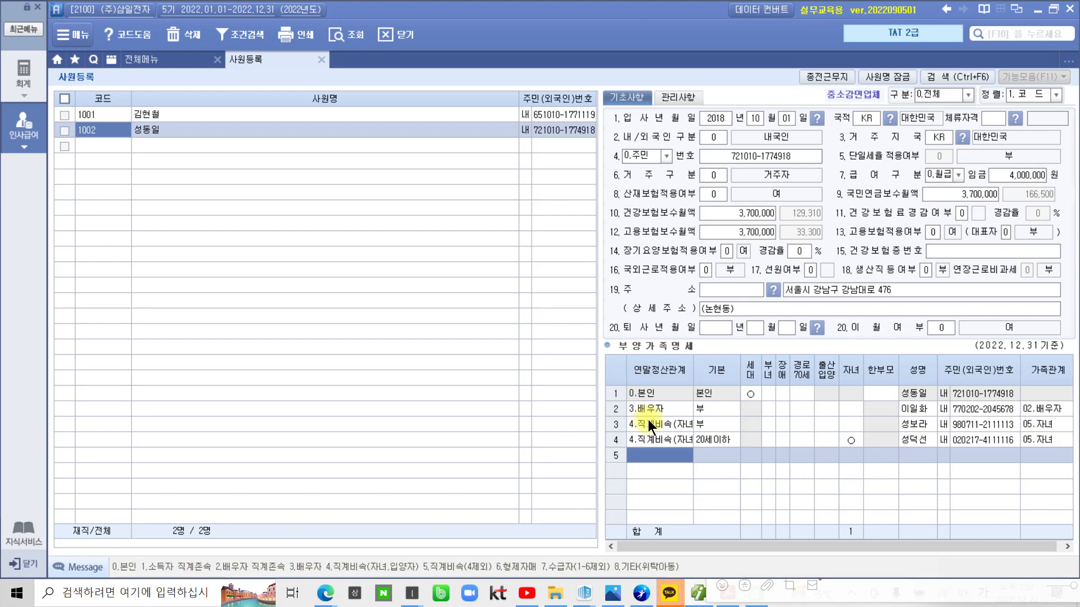
Enter row 5 as an under-20 child (4) with the third child's name and resident number
text(4)
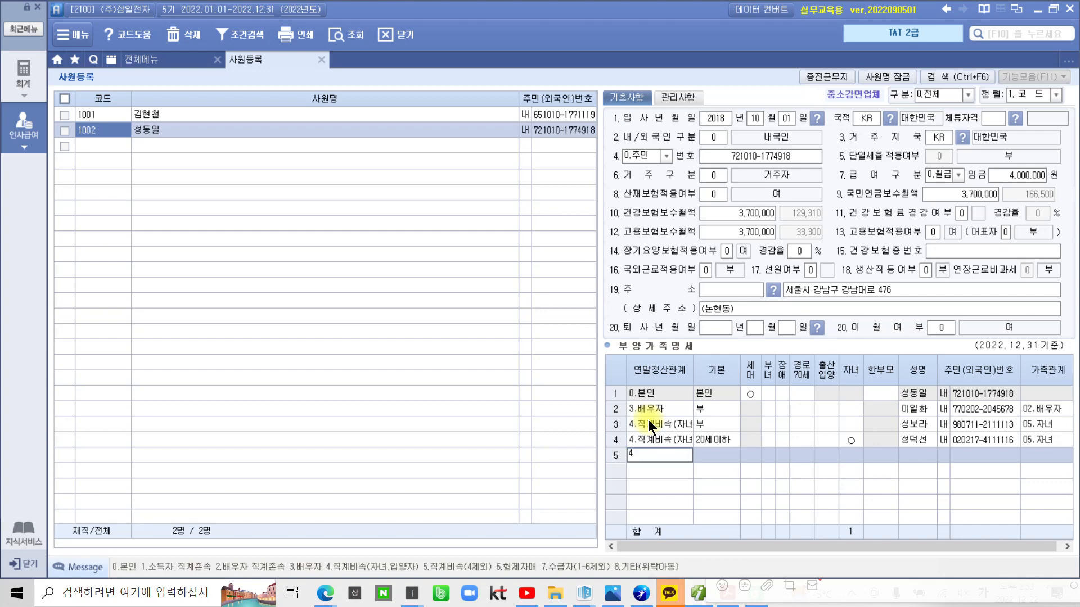
key(Return)
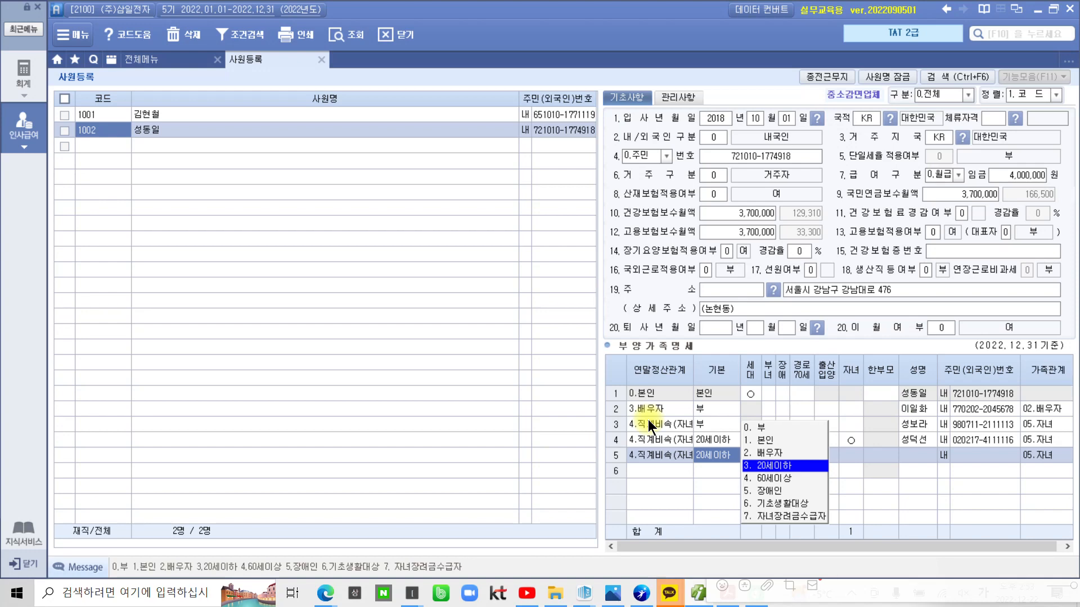
key(Return)
key(Return)
key(Return)
key(Return)
key(Return)
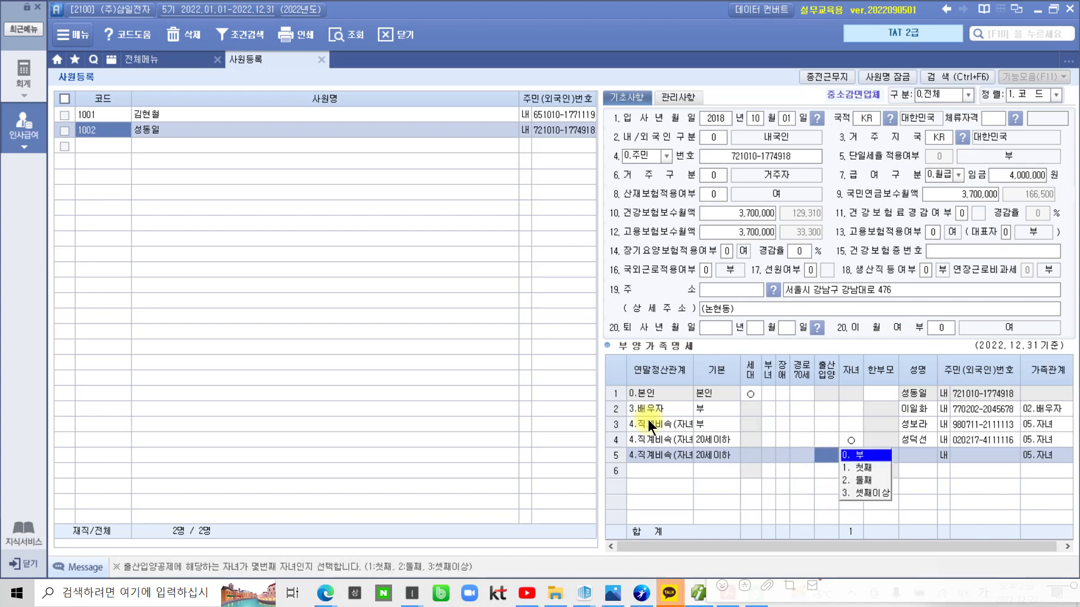
key(Return)
key(Return)
key(Return)
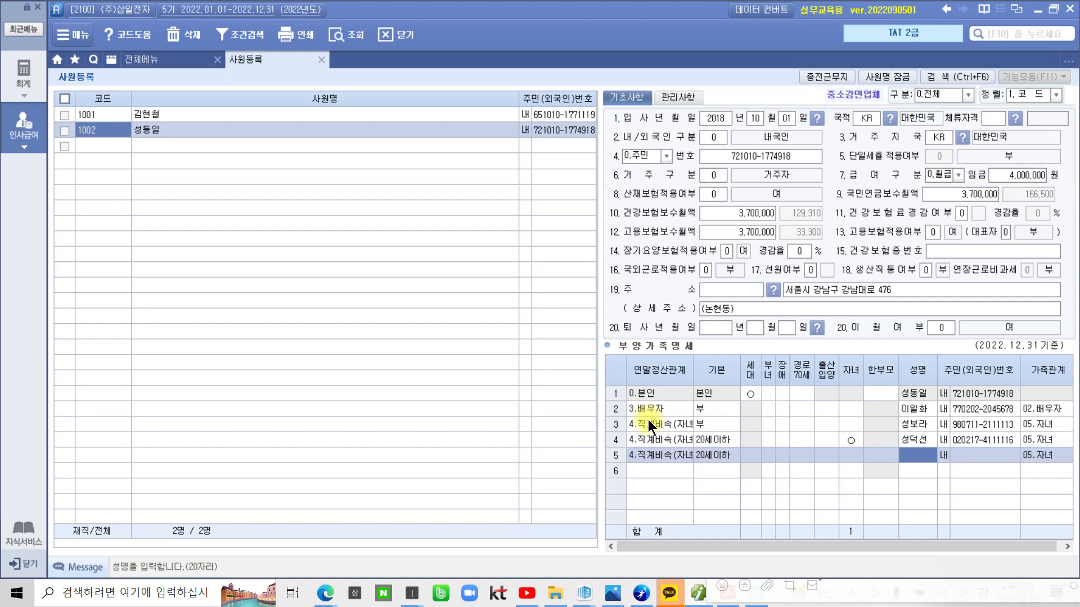
text(서ㅇ노ㅡㄹ)
key(BackSpace)
key(BackSpace)
key(BackSpace)
key(BackSpace)
text(노을)
key(Return)
key(Return)
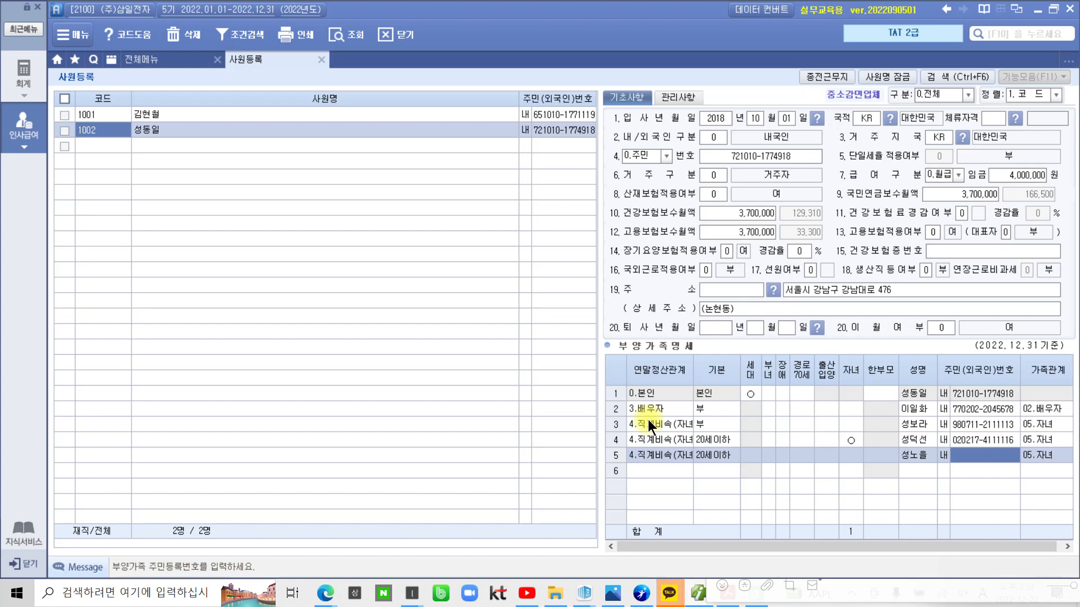
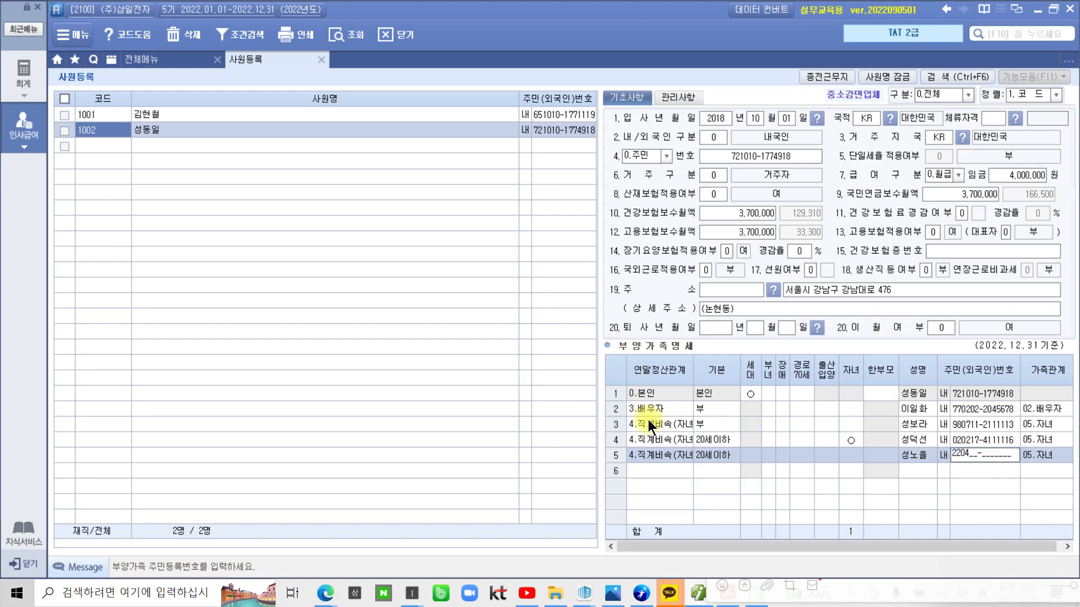
key(Return)
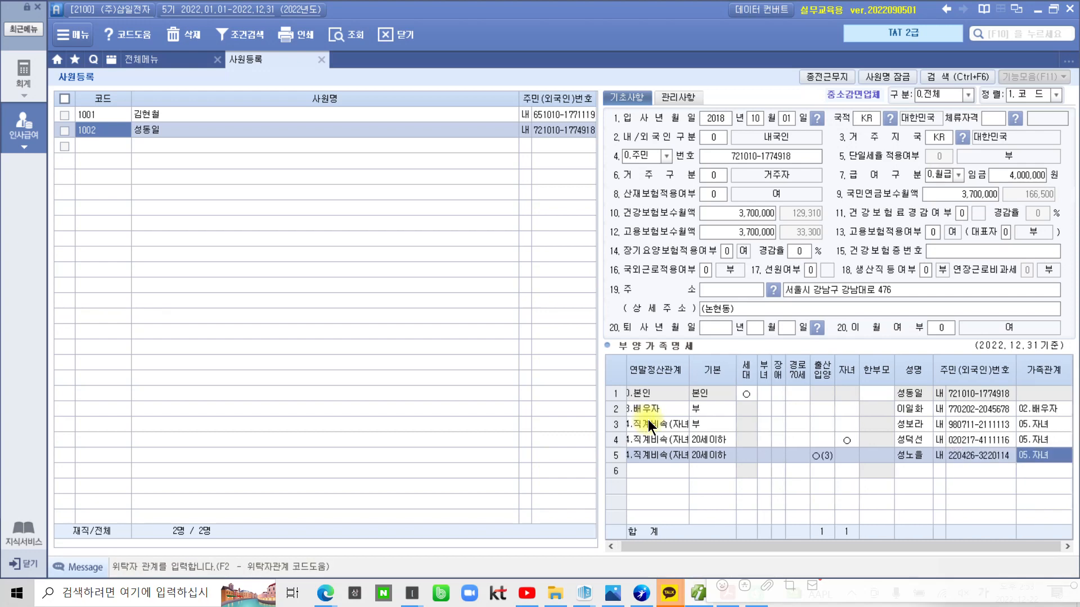
key(Return)
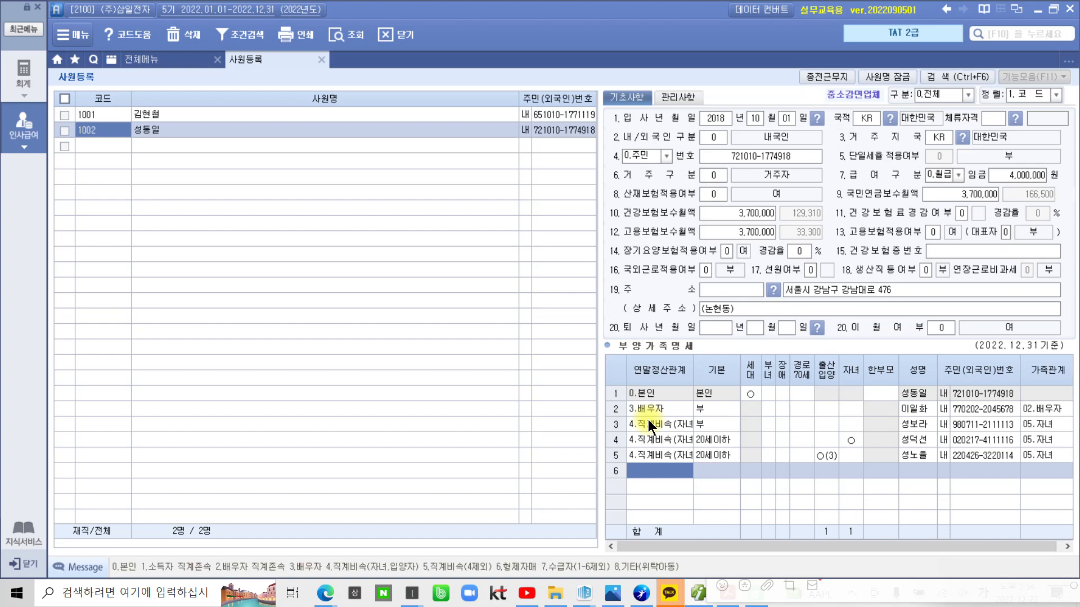
Enter row 6 as the spouse's ascendant (2) with the father-in-law's name and resident number
text(2)
key(Return)
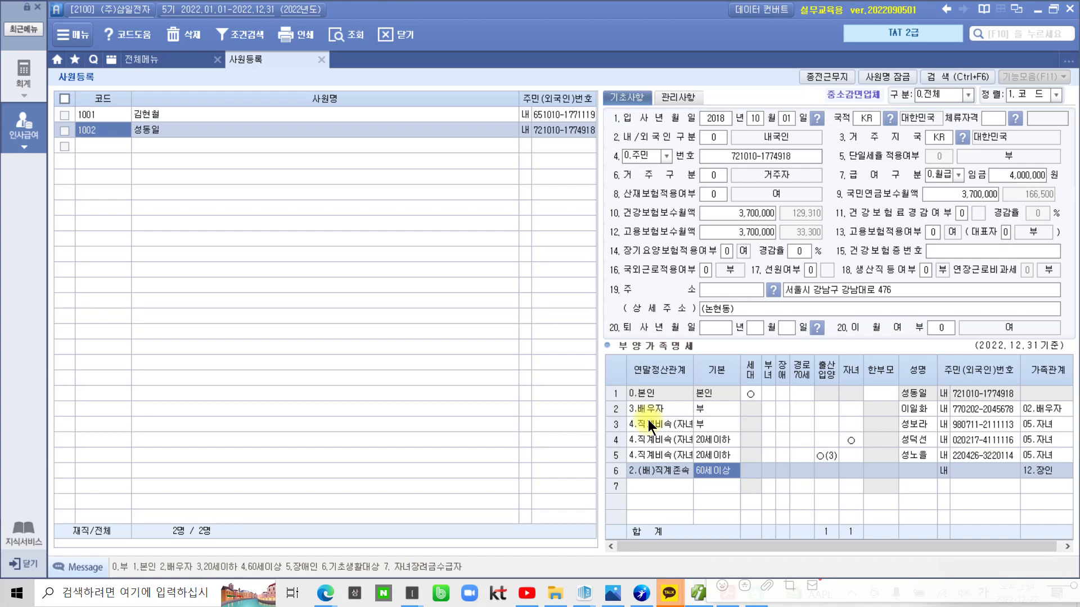
key(Return)
key(Return)
key(Return)
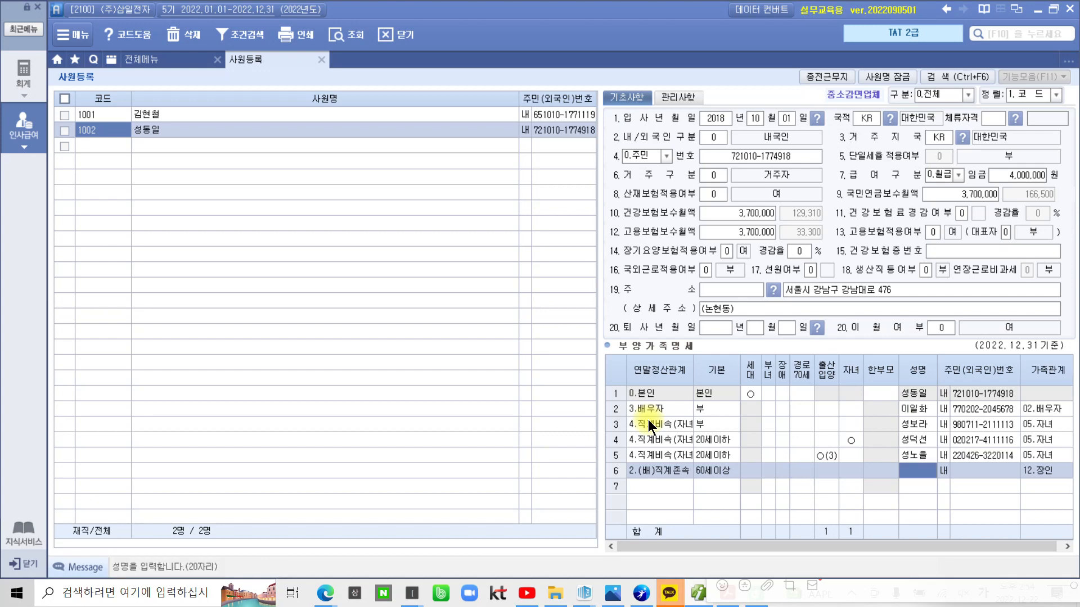
key(Return)
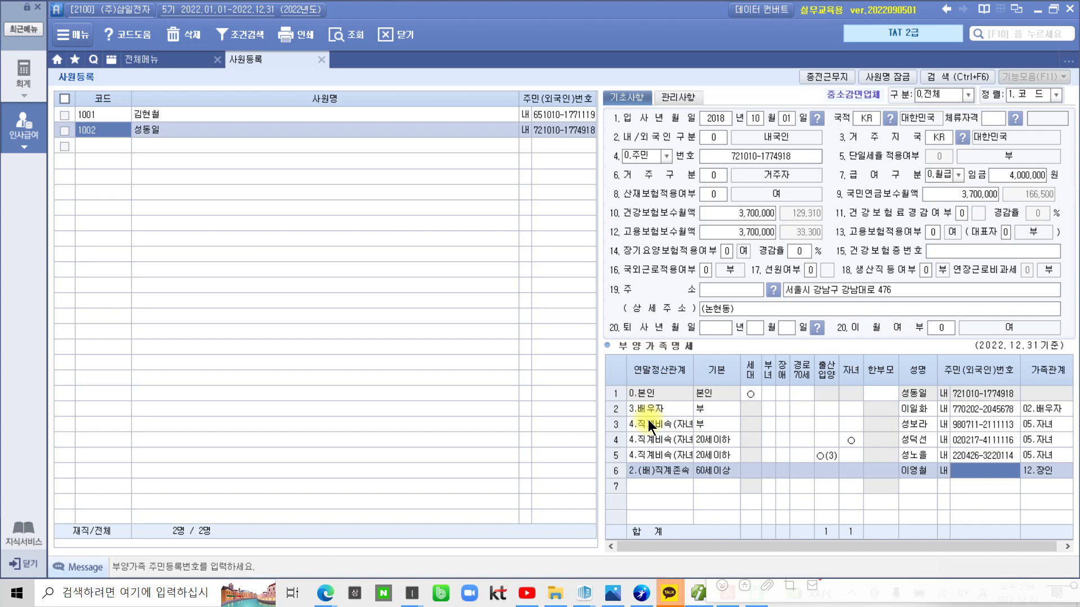
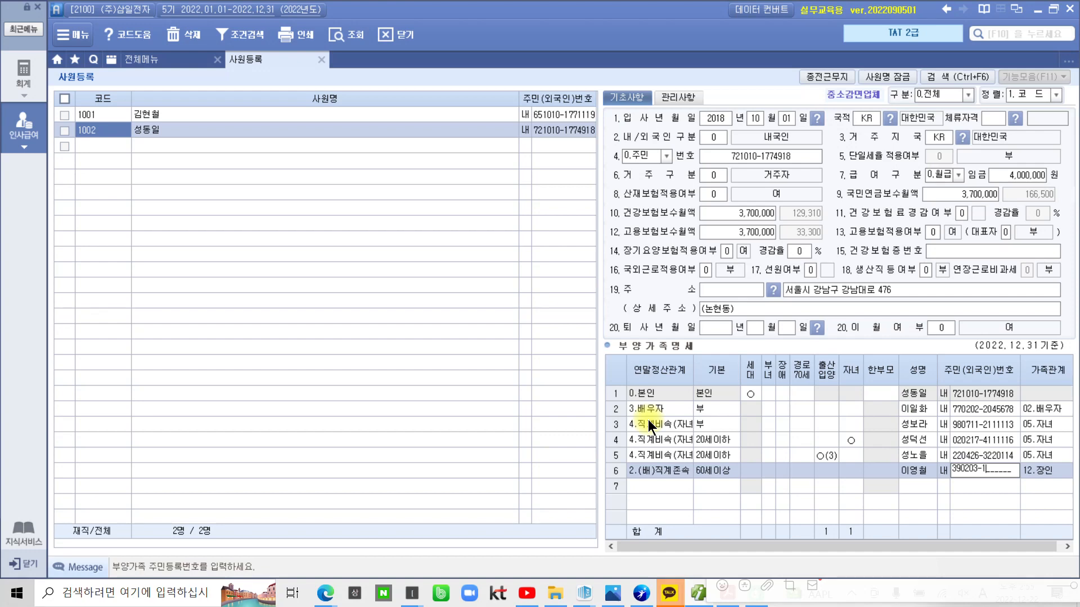
key(Return)
key(Return)
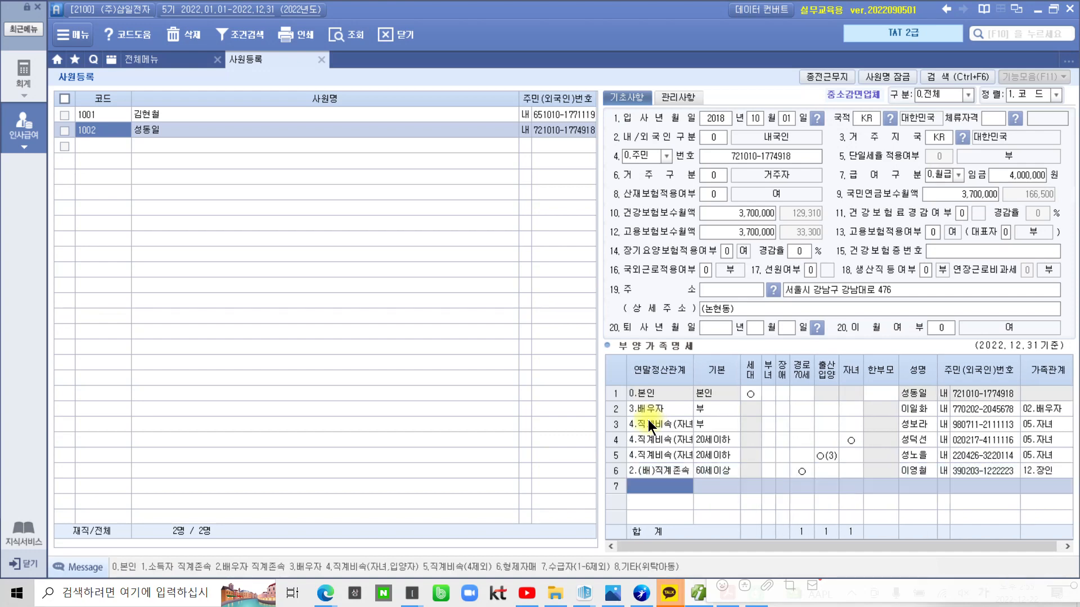
Change row 6's basic deduction to 0 (부) and clear the 경로70세 mark
click(709, 470)
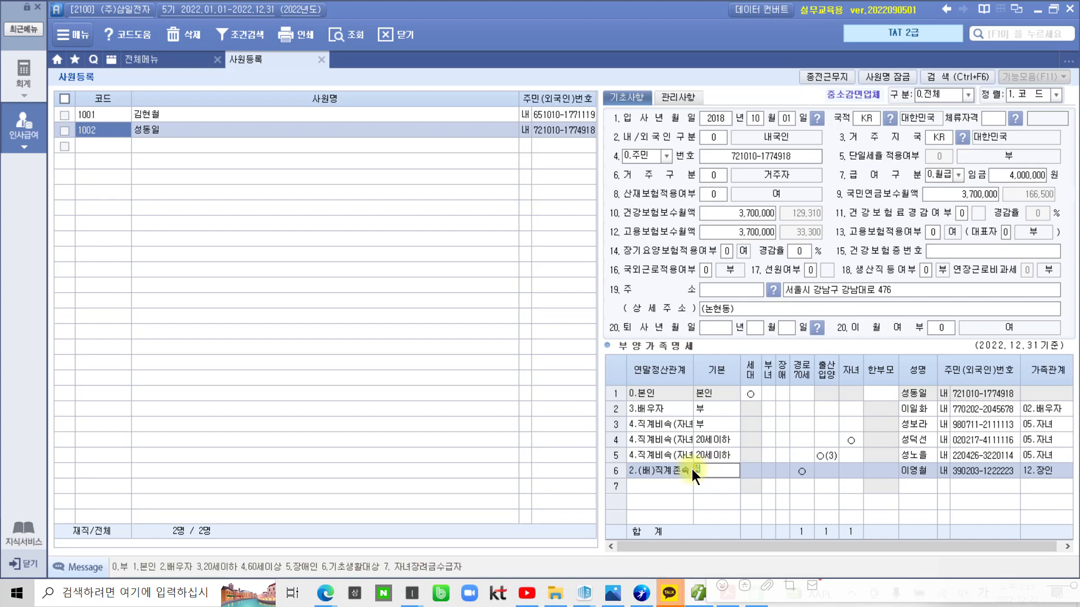
text(0)
key(Return)
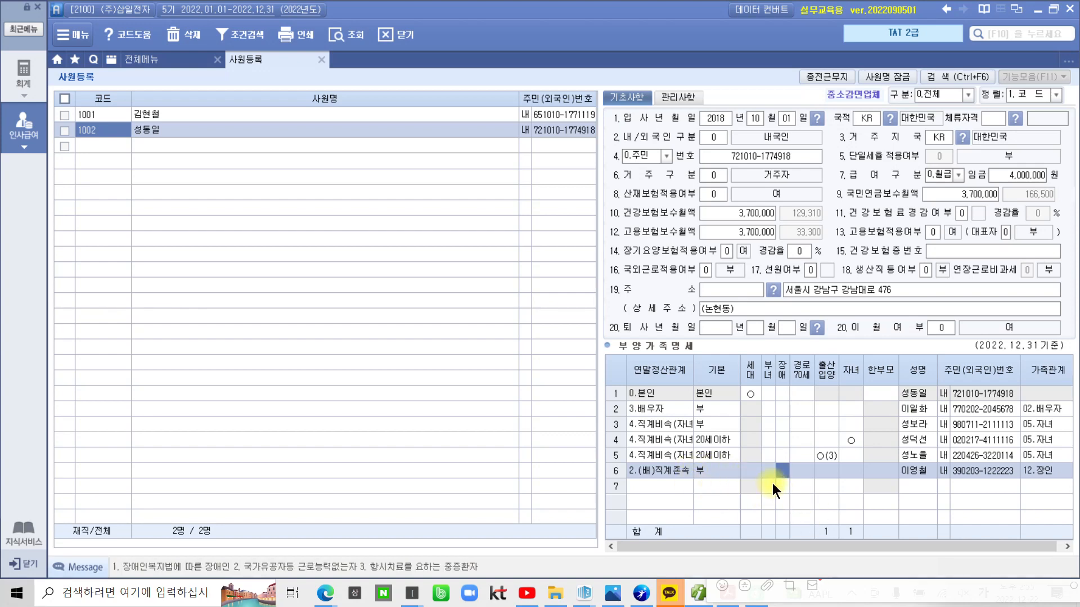
click(812, 478)
key(Return)
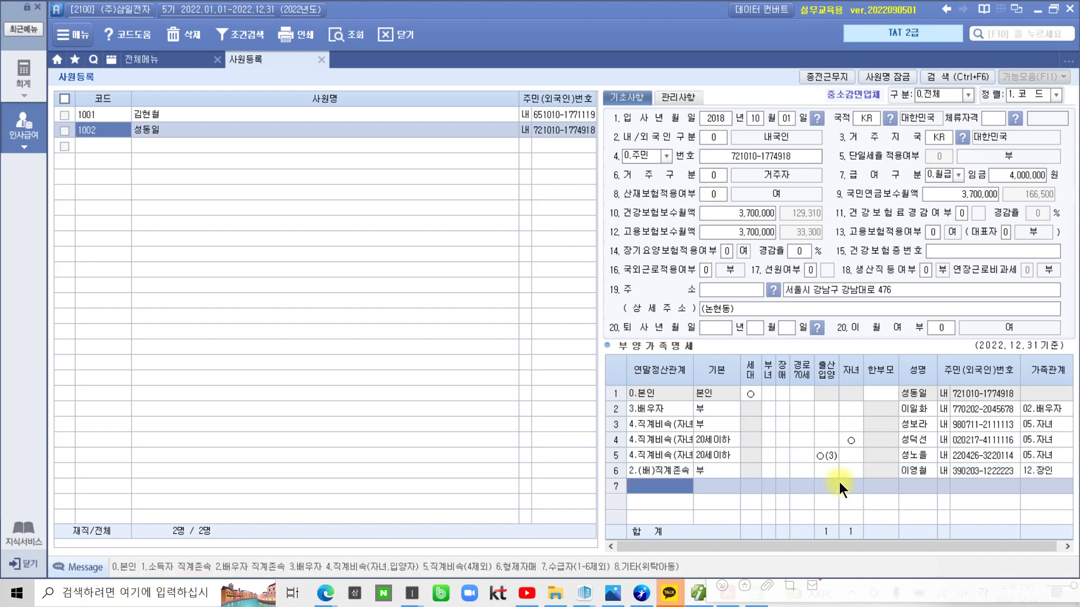
click(724, 474)
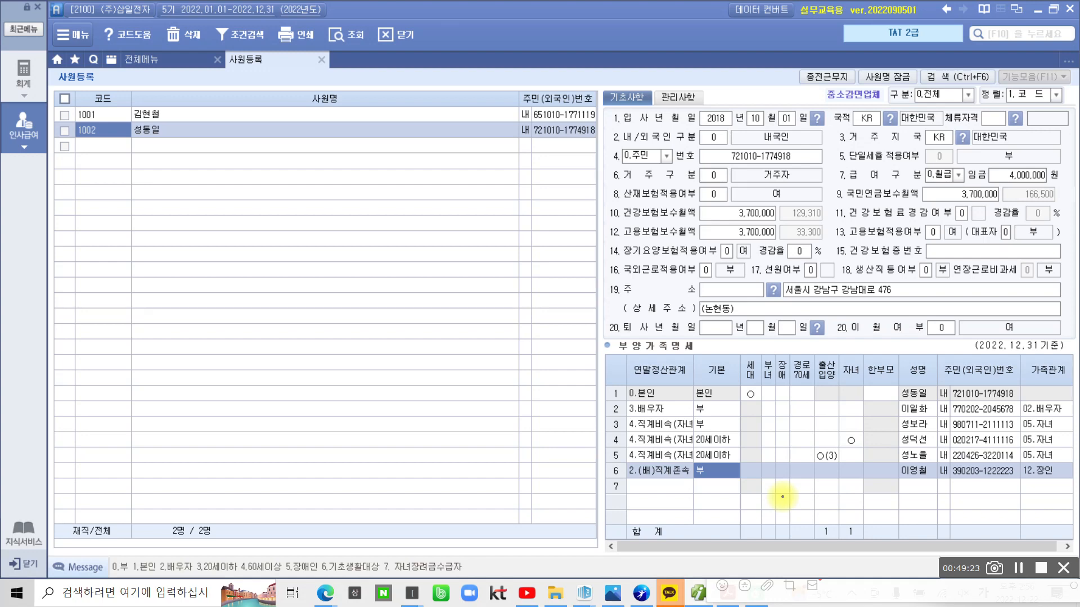
mouse_move(859, 456)
mouse_down()
mouse_move(836, 437)
mouse_move(871, 451)
mouse_up()
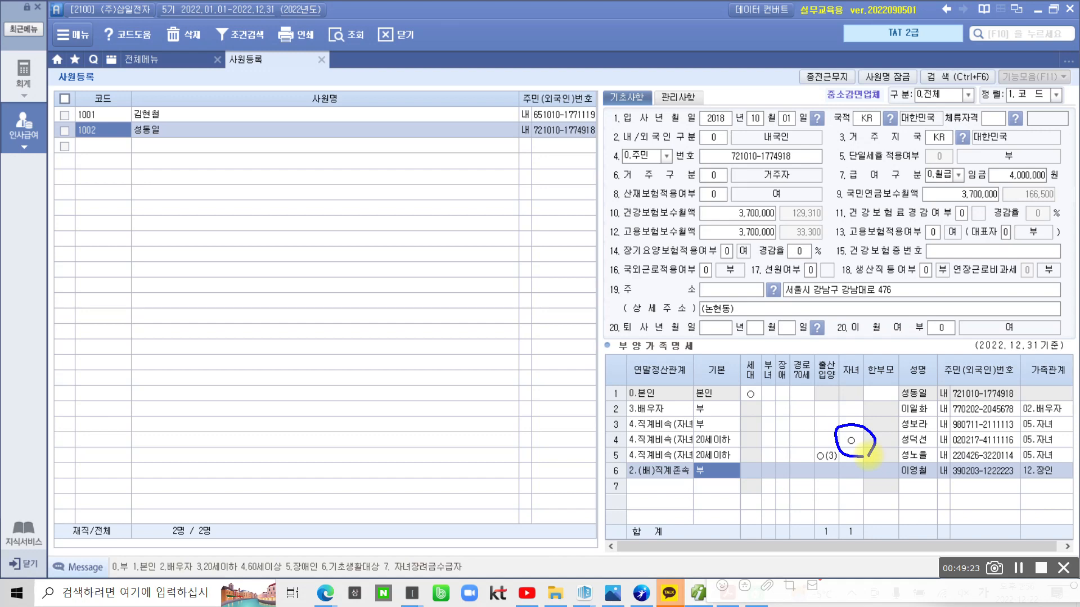
mouse_move(840, 450)
mouse_down()
mouse_move(798, 456)
mouse_move(841, 470)
mouse_up()
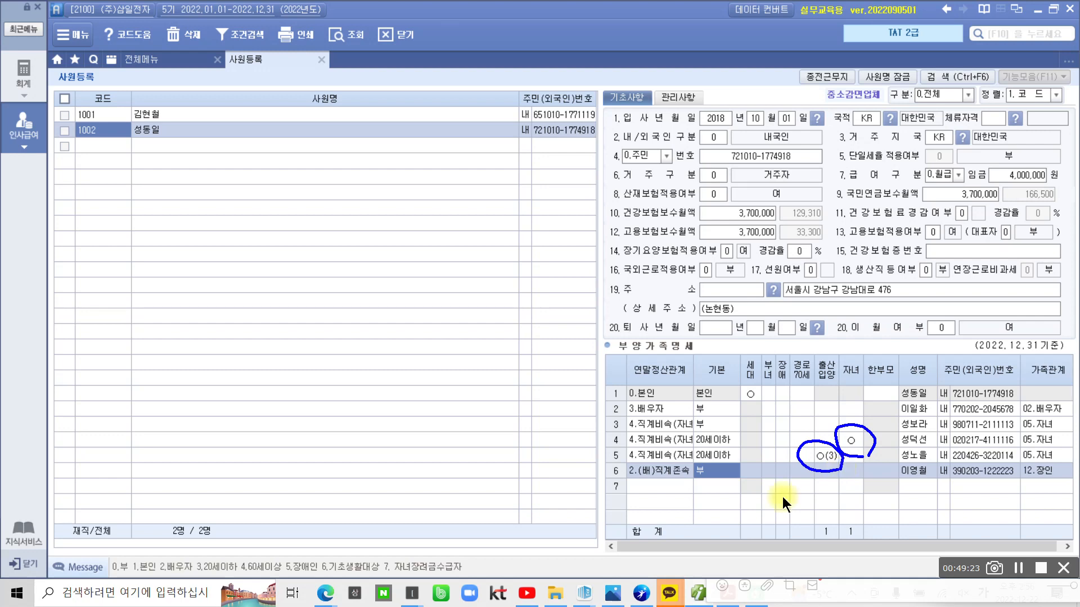
key(Escape)
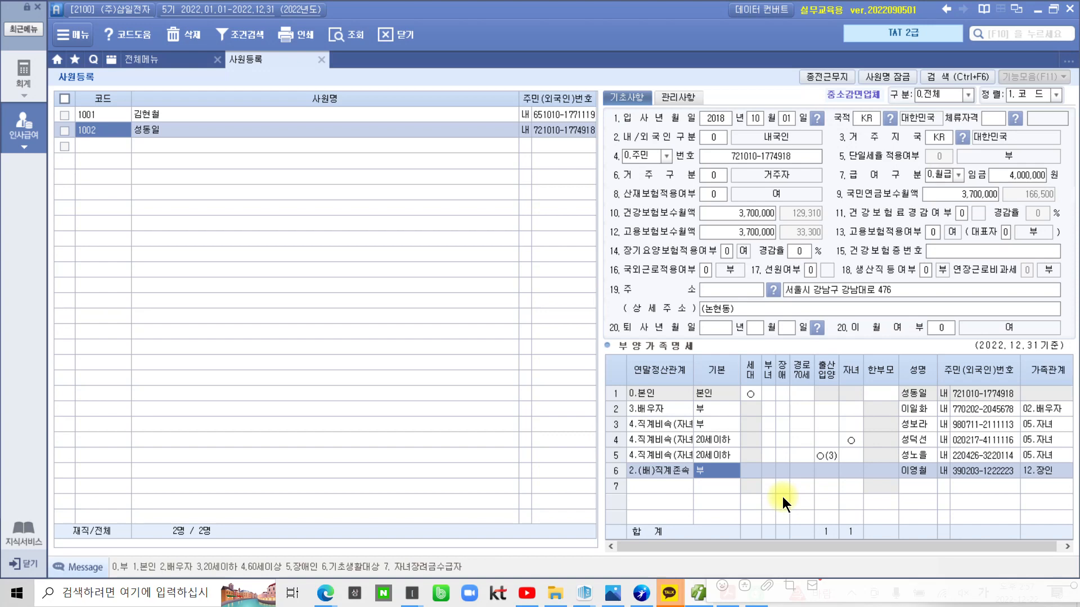
key(ctrl+2)
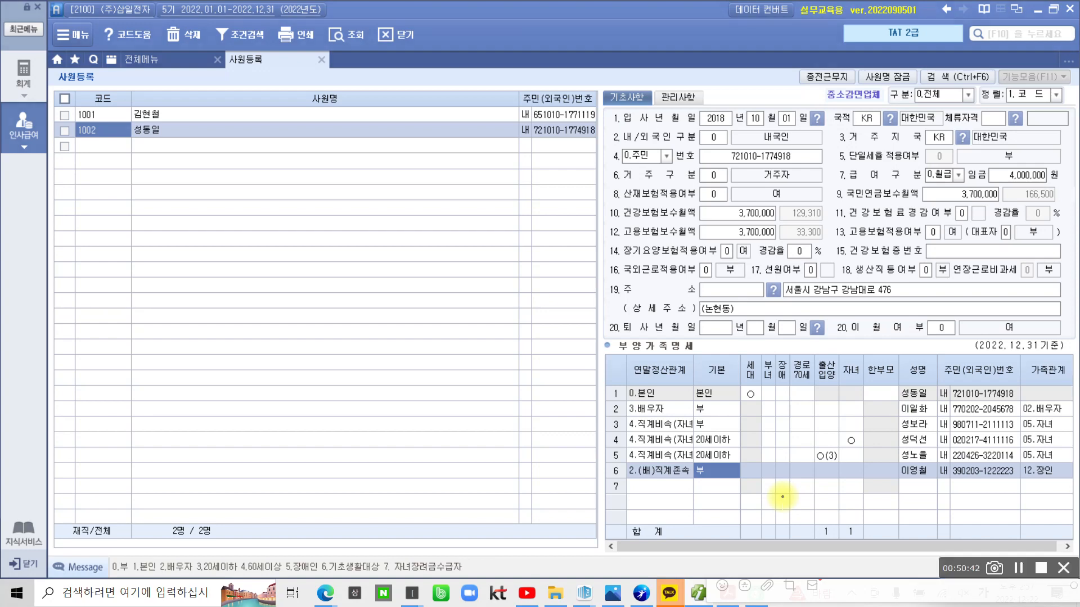
mouse_move(710, 381)
mouse_down()
mouse_move(694, 372)
mouse_move(721, 382)
mouse_up()
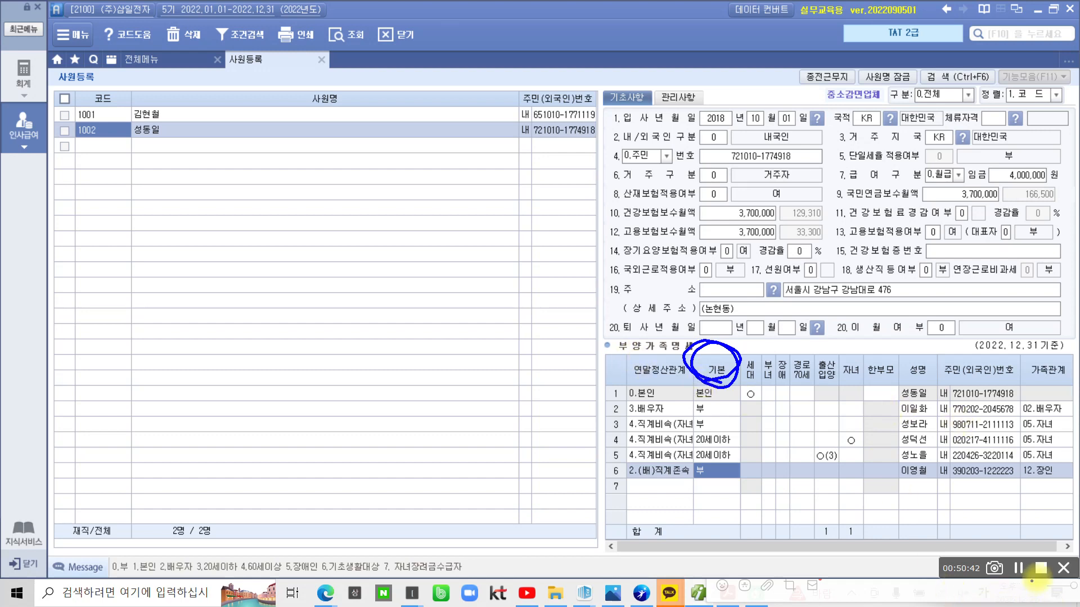
click(1041, 569)
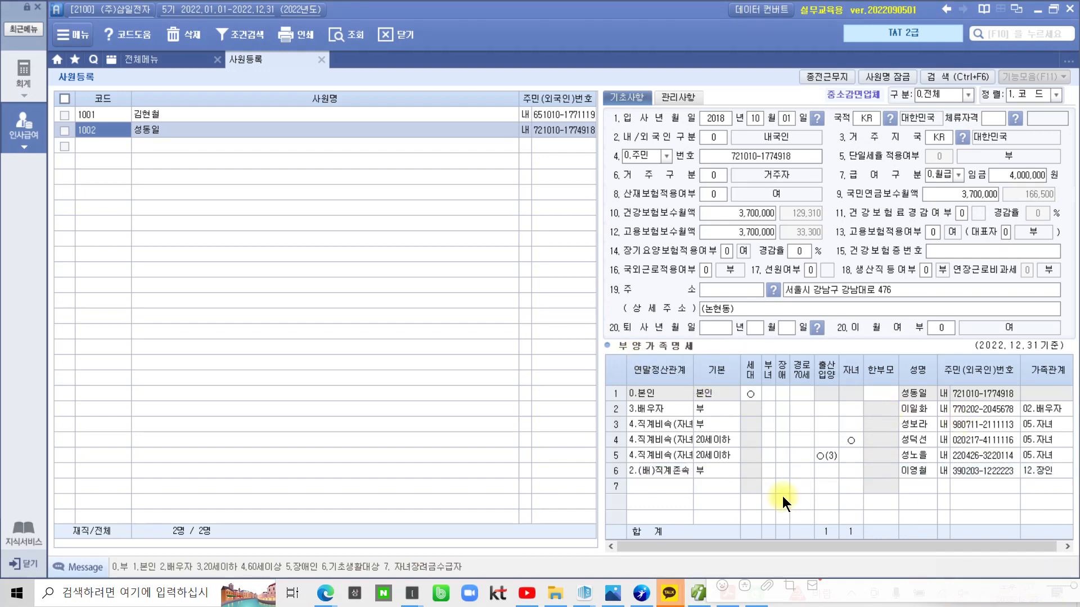